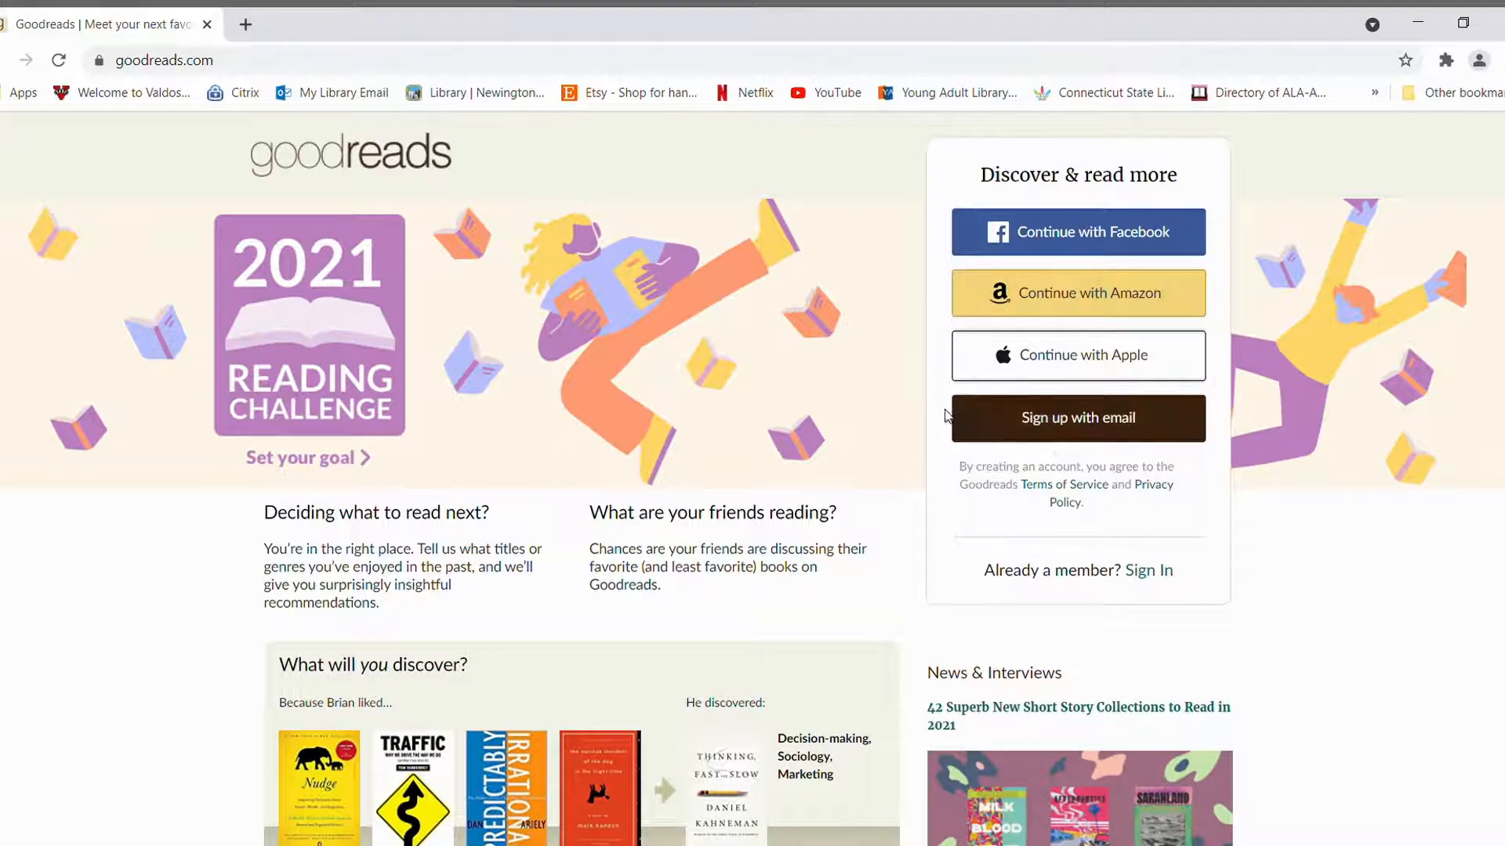
- Sign in to the existing Goodreads account from the sign-up form's Name field
left_click(1079, 419)
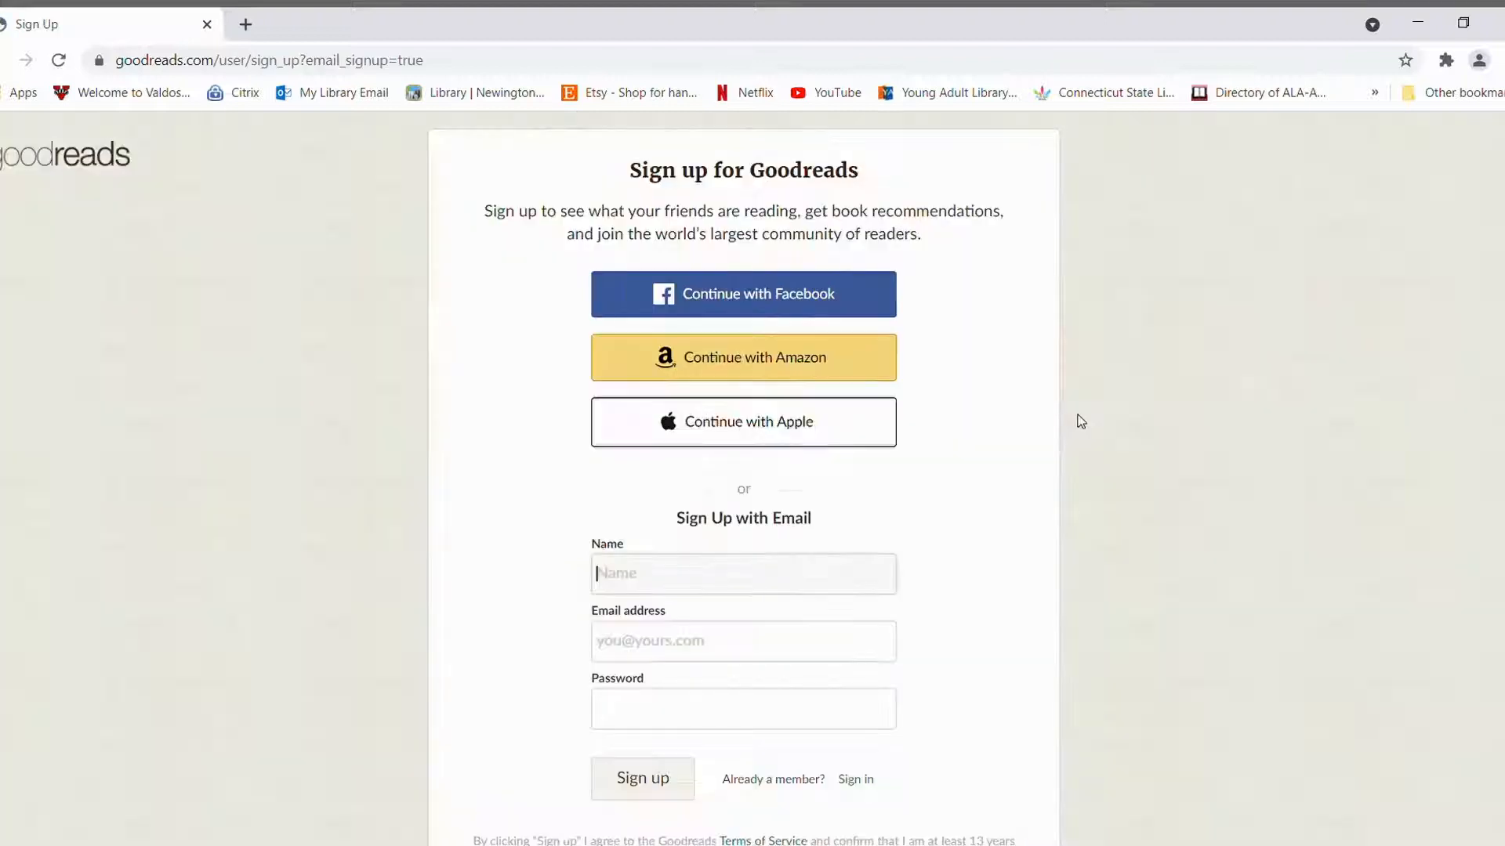
left_click(623, 586)
scroll(624, 589, "down", 1)
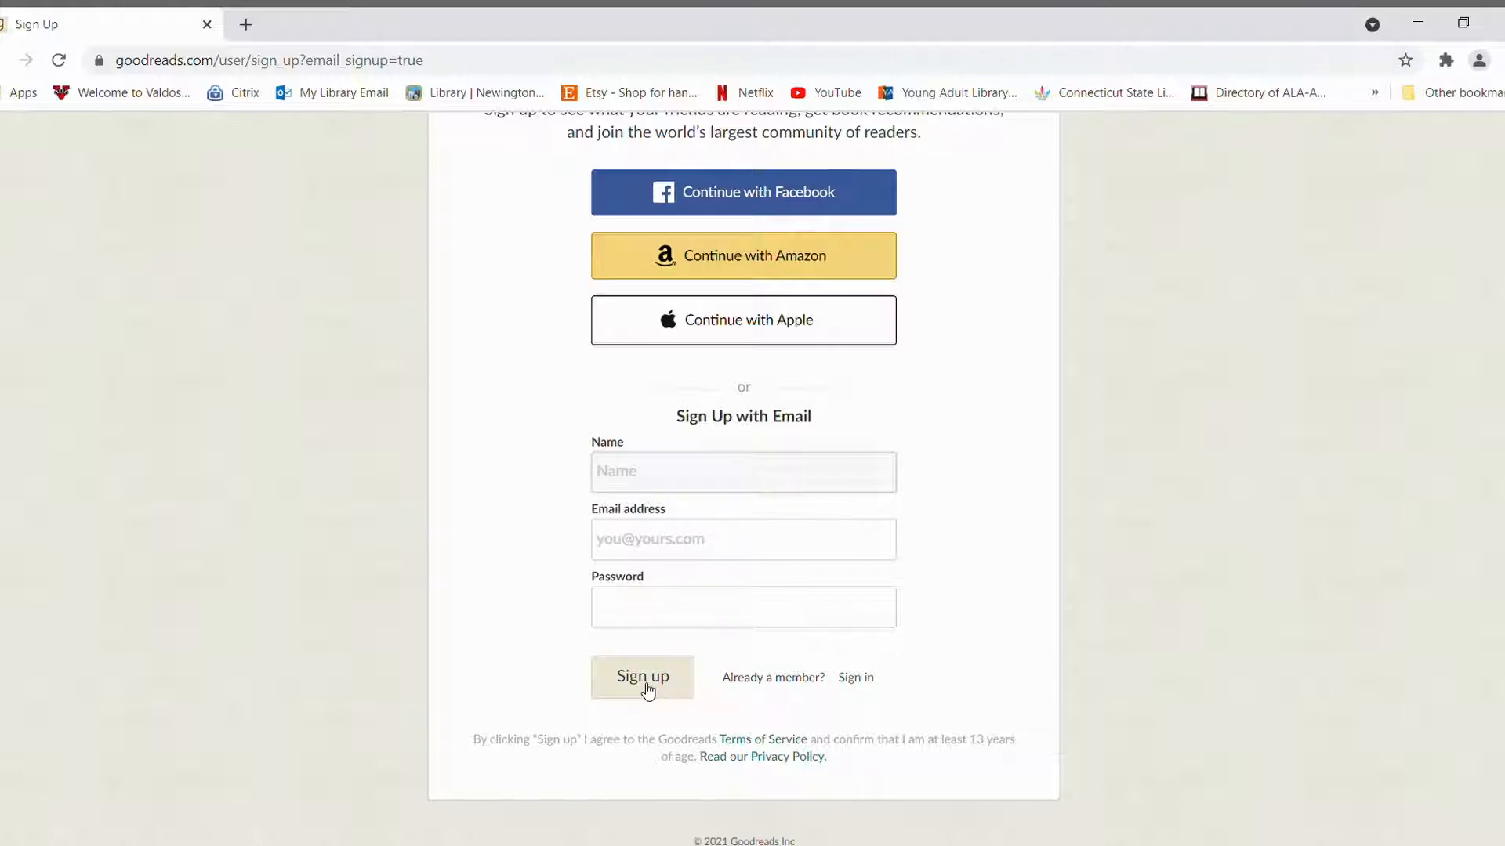
left_click(855, 678)
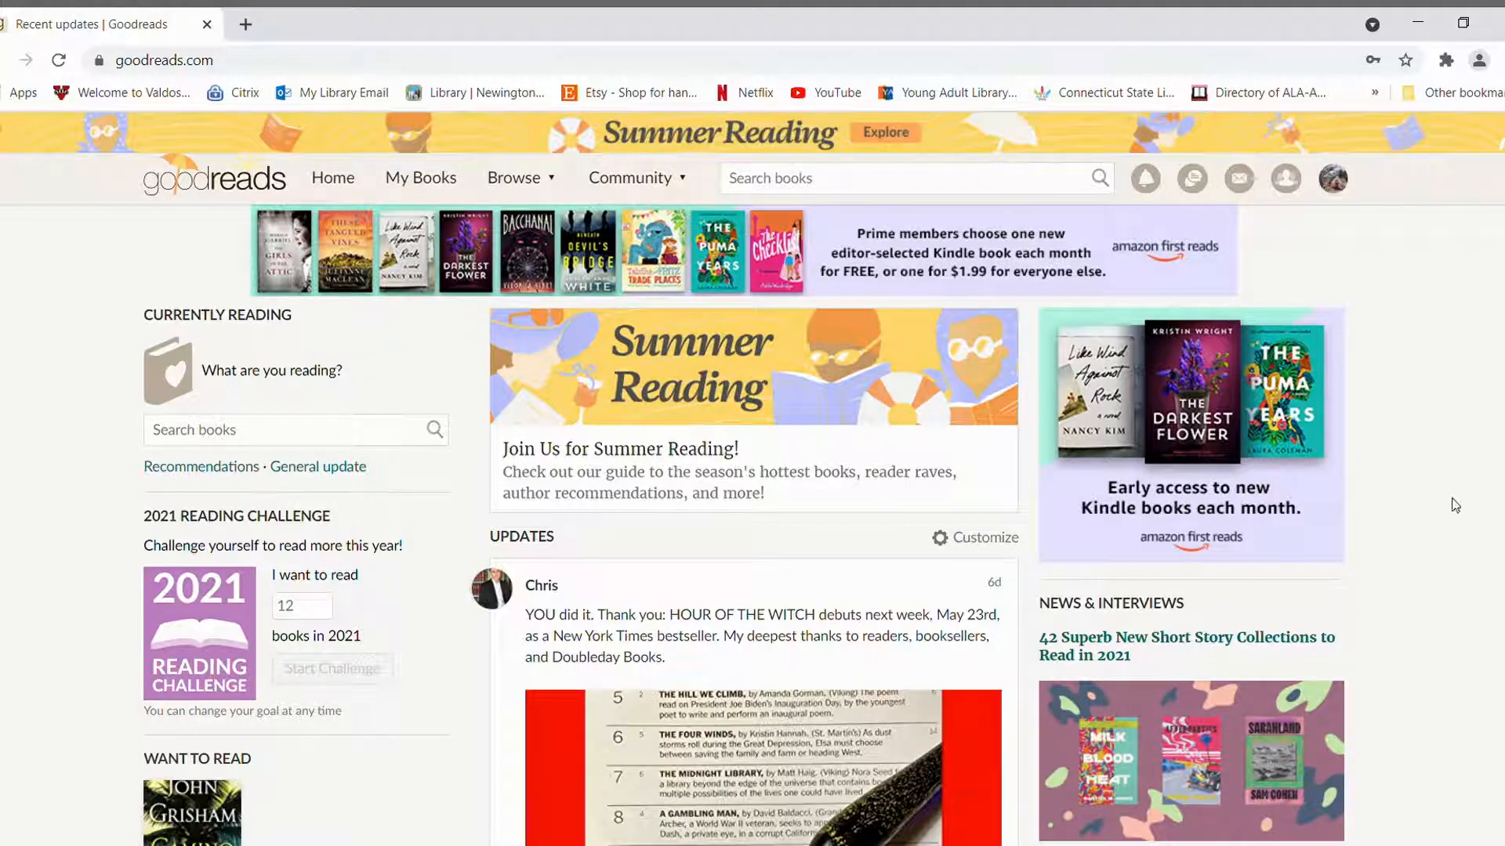
scroll(703, 575, "down", 2)
scroll(703, 575, "up", 2)
scroll(627, 681, "down", 10)
scroll(627, 681, "down", 10)
scroll(611, 594, "up", 4)
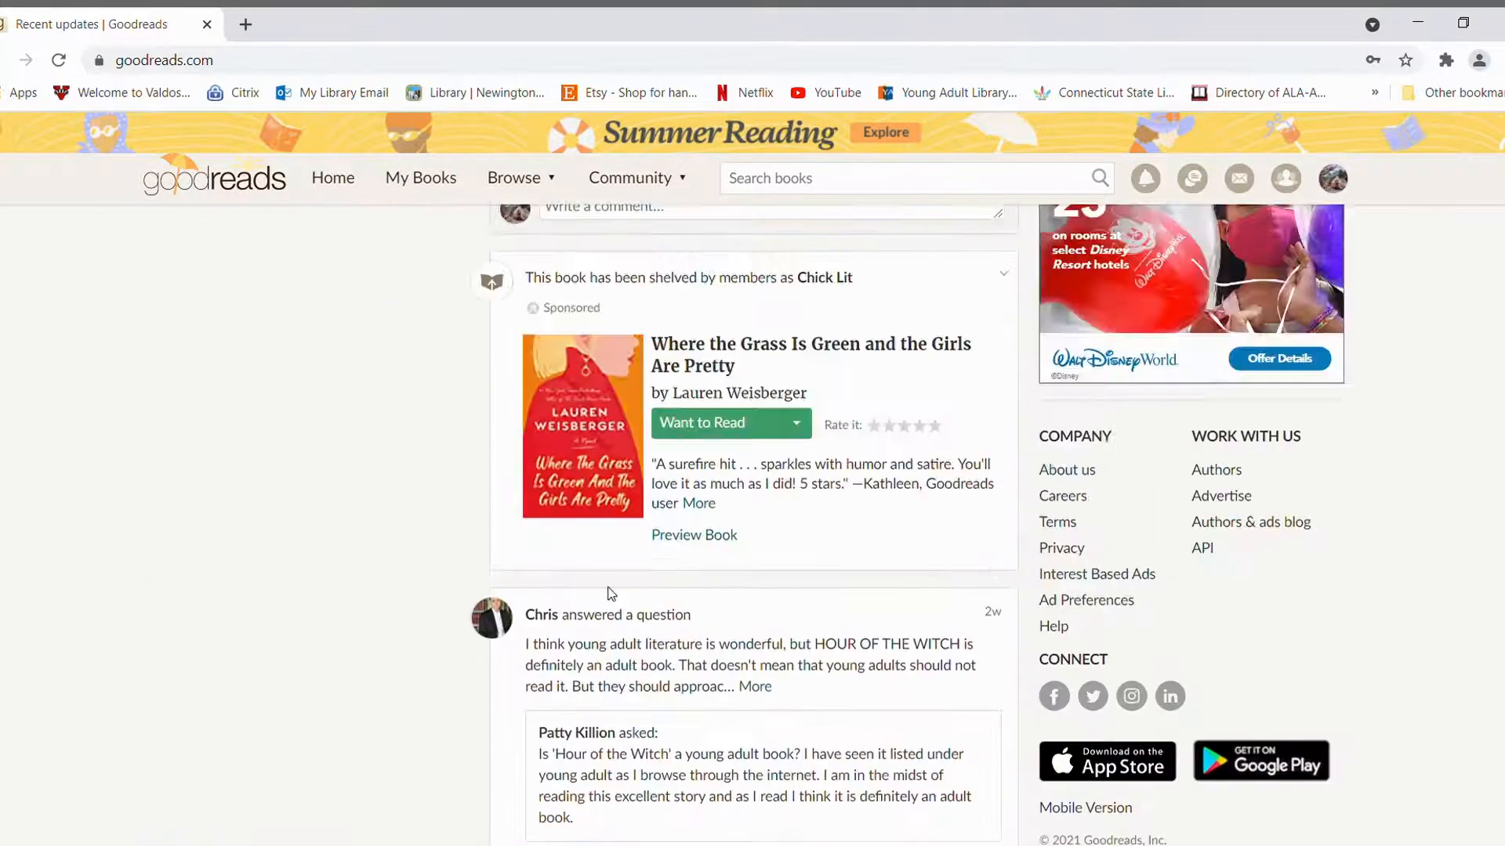
scroll(602, 591, "down", 3)
scroll(603, 591, "down", 3)
scroll(596, 579, "up", 10)
scroll(597, 579, "up", 10)
scroll(573, 405, "up", 3)
scroll(573, 405, "down", 2)
scroll(573, 406, "down", 1)
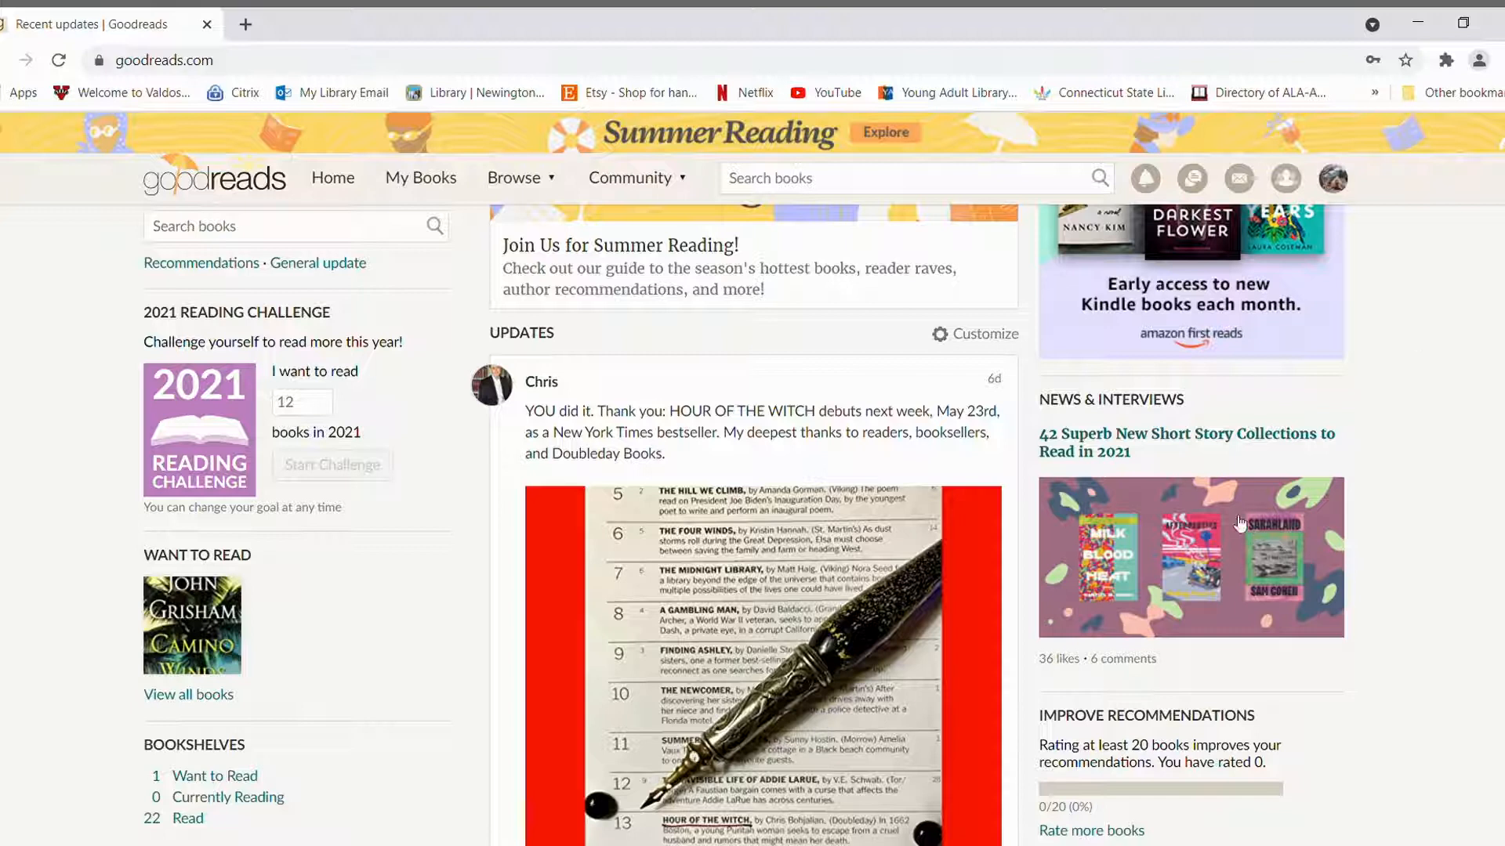
mouse_move(301, 402)
scroll(1299, 718, "up", 2)
scroll(1299, 719, "up", 1)
scroll(1271, 606, "up", 1)
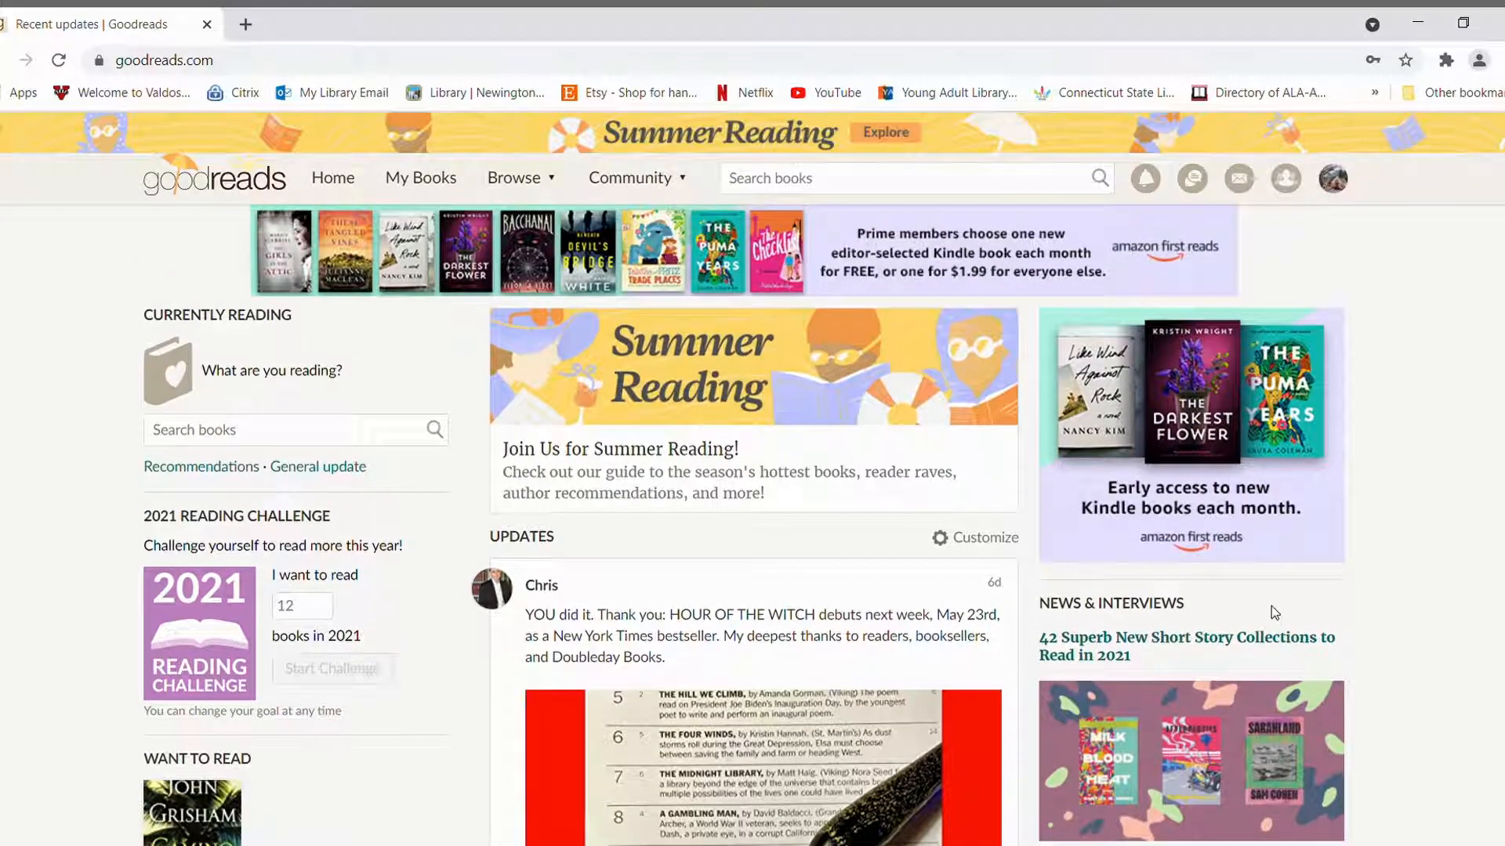
scroll(1270, 605, "down", 4)
scroll(1271, 606, "down", 1)
scroll(1222, 494, "down", 4)
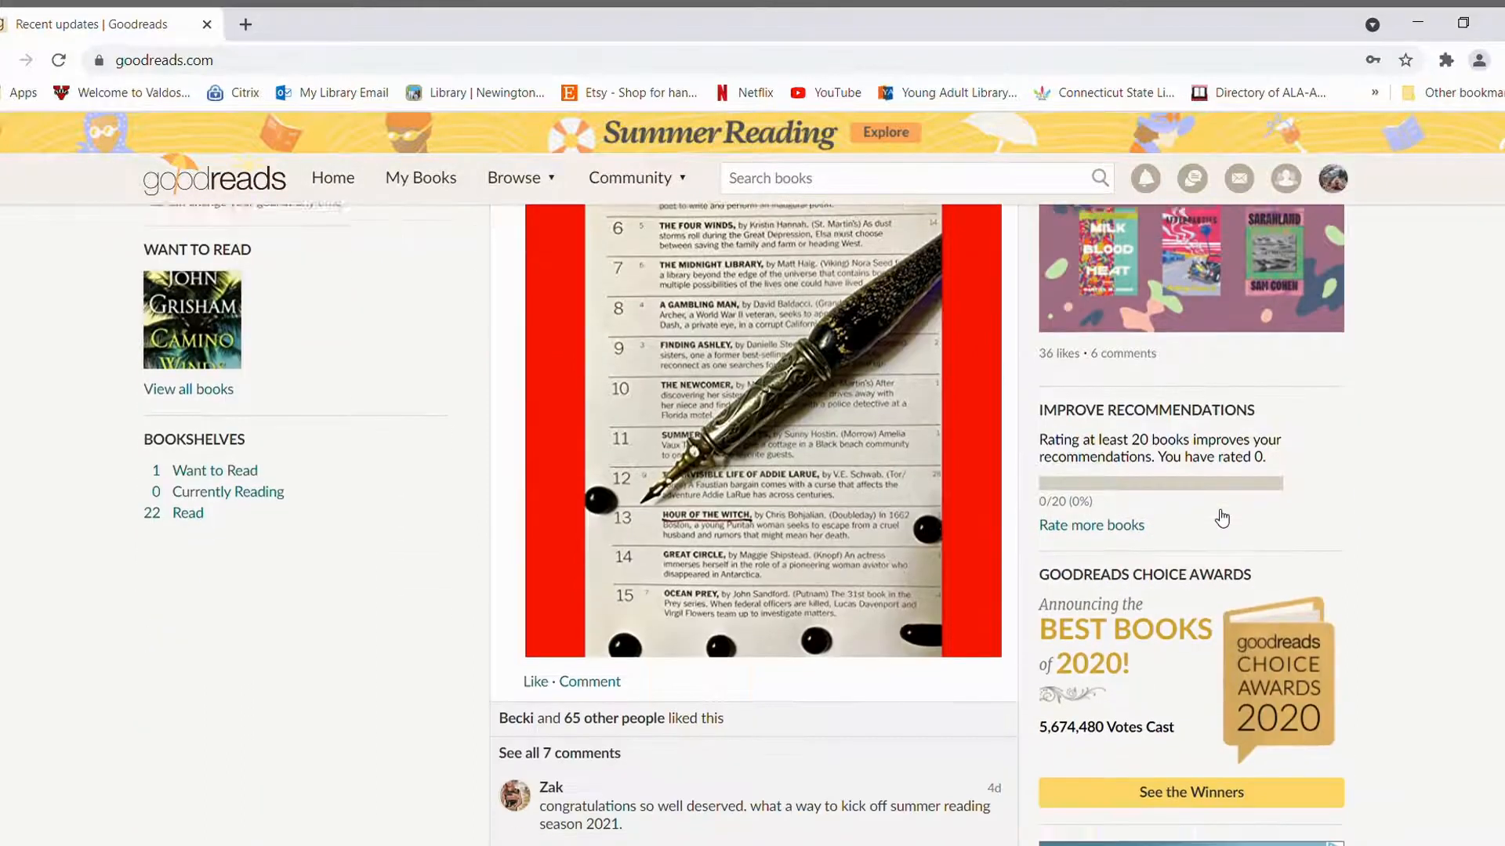
scroll(1216, 541, "down", 2)
scroll(1213, 541, "up", 1)
scroll(1214, 543, "up", 5)
scroll(1213, 542, "up", 1)
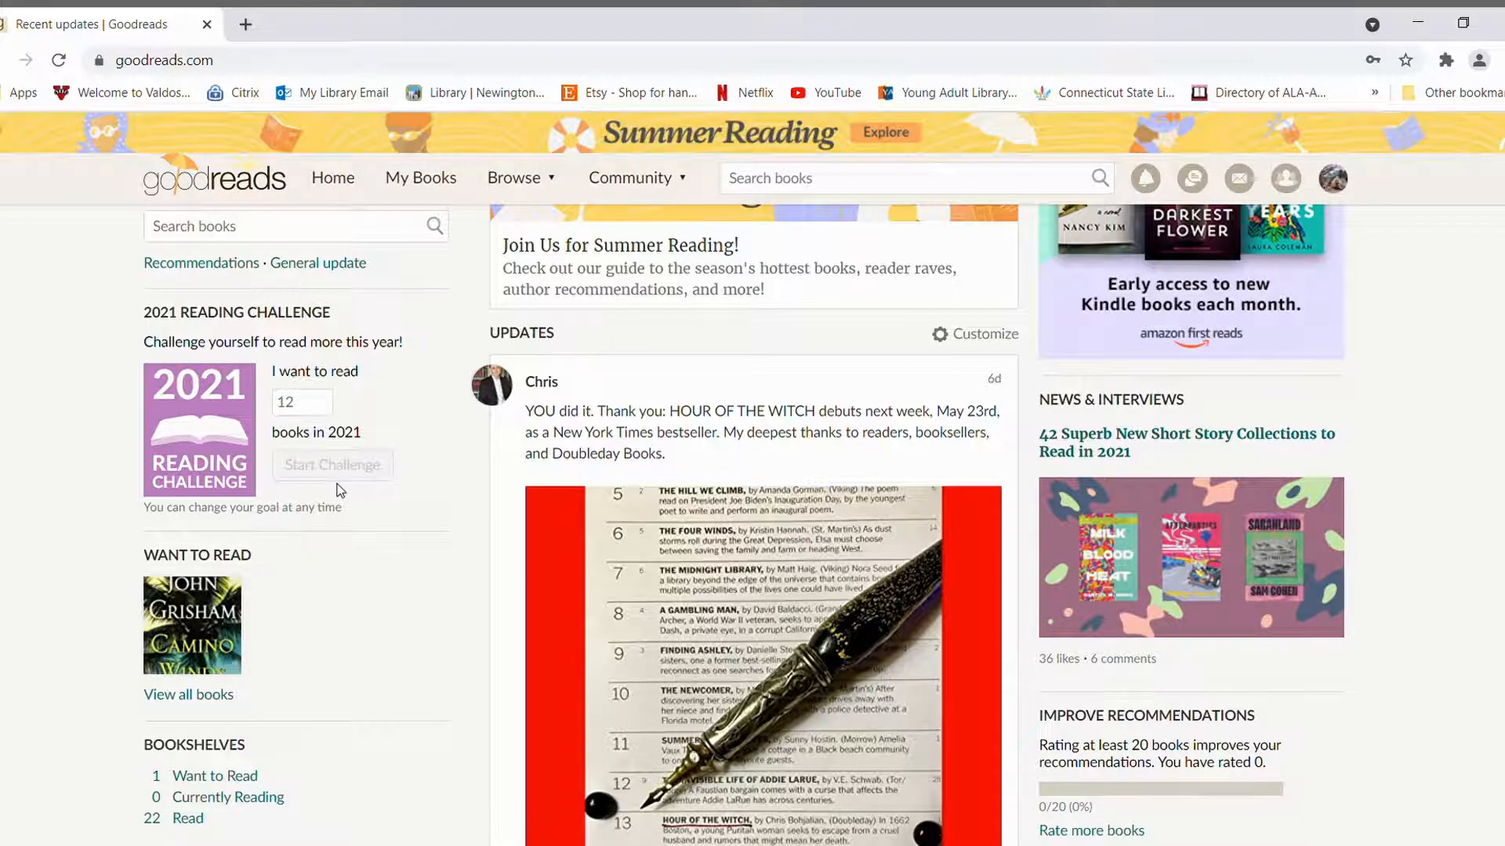
scroll(335, 486, "up", 2)
scroll(336, 485, "up", 2)
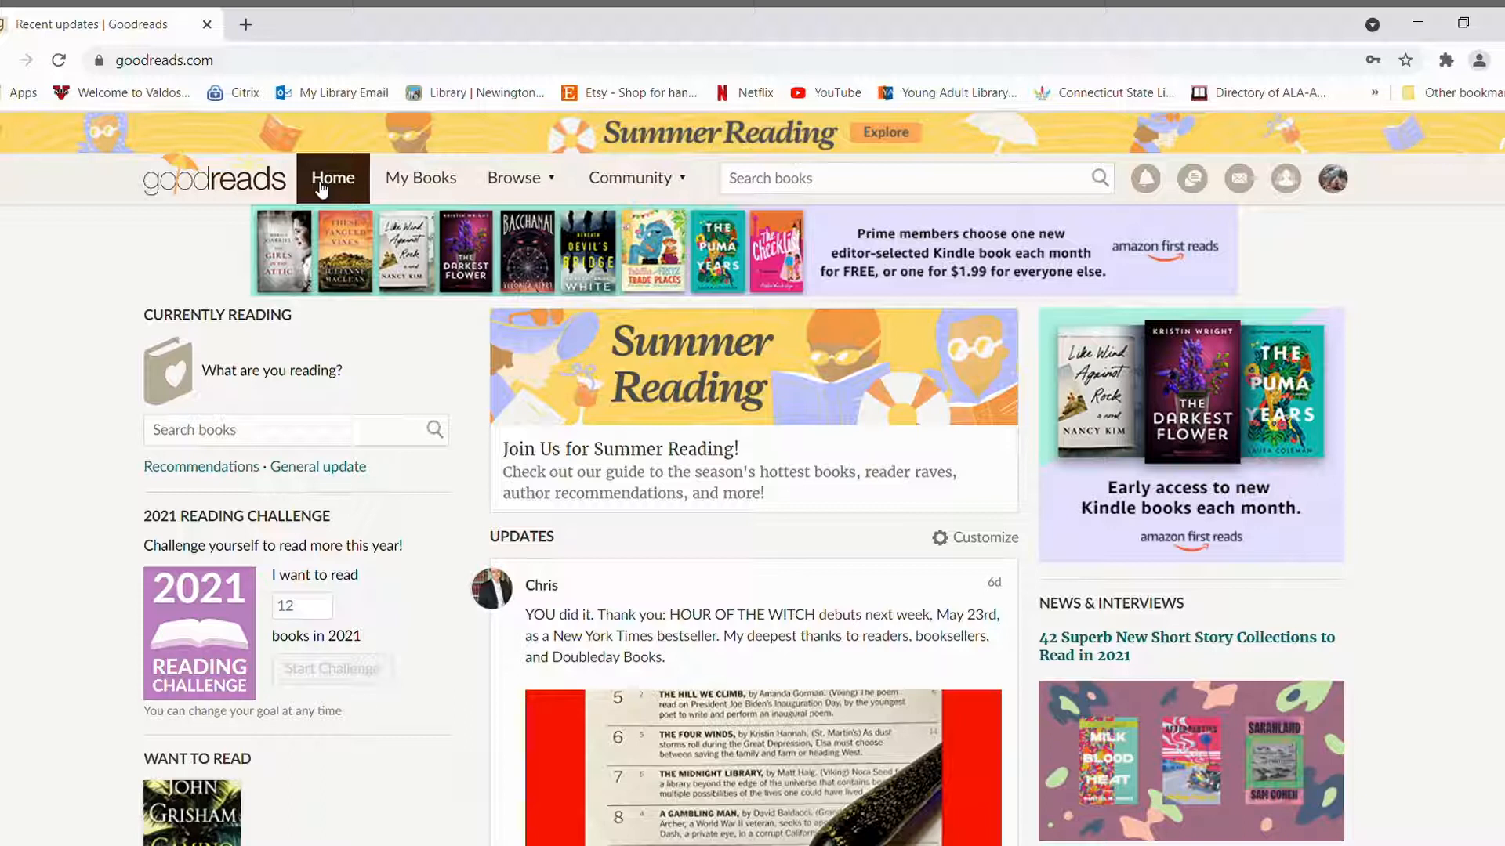
- View My Books, check notifications and the empty message inbox, then return to the shelf list
left_click(420, 178)
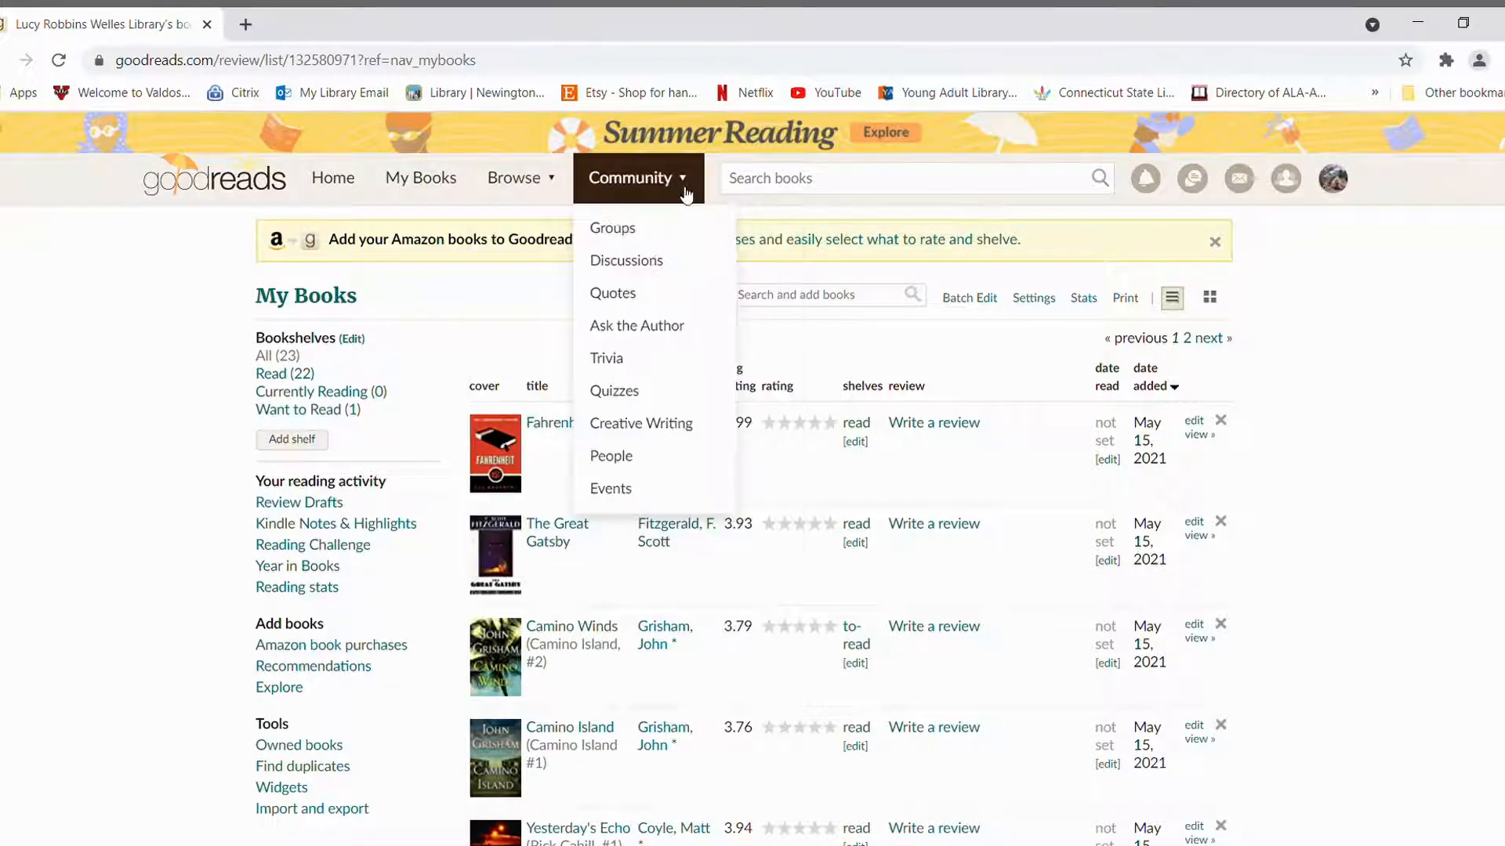
mouse_move(635, 177)
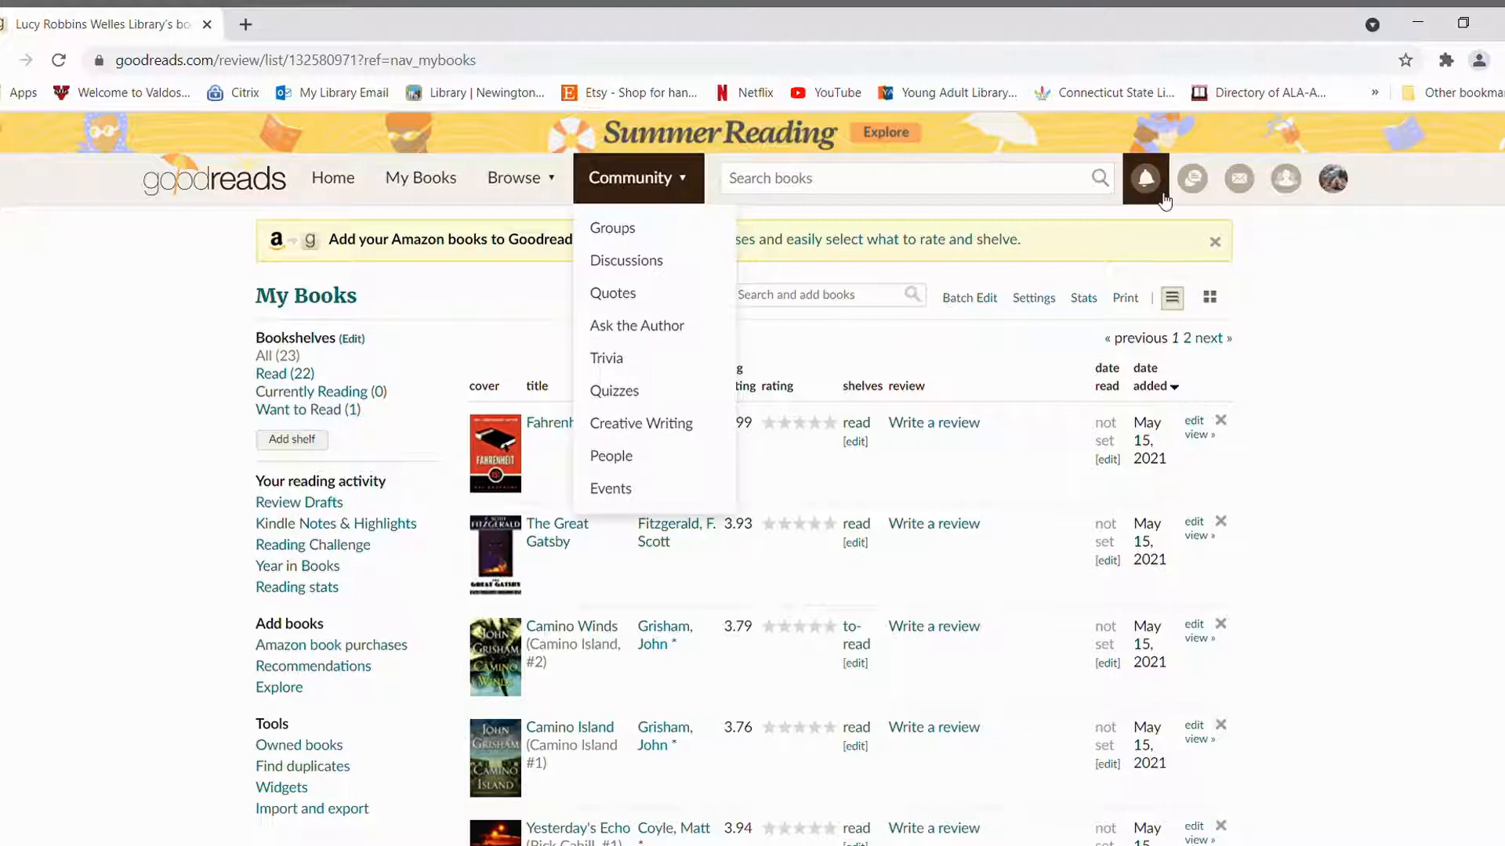
left_click(1147, 178)
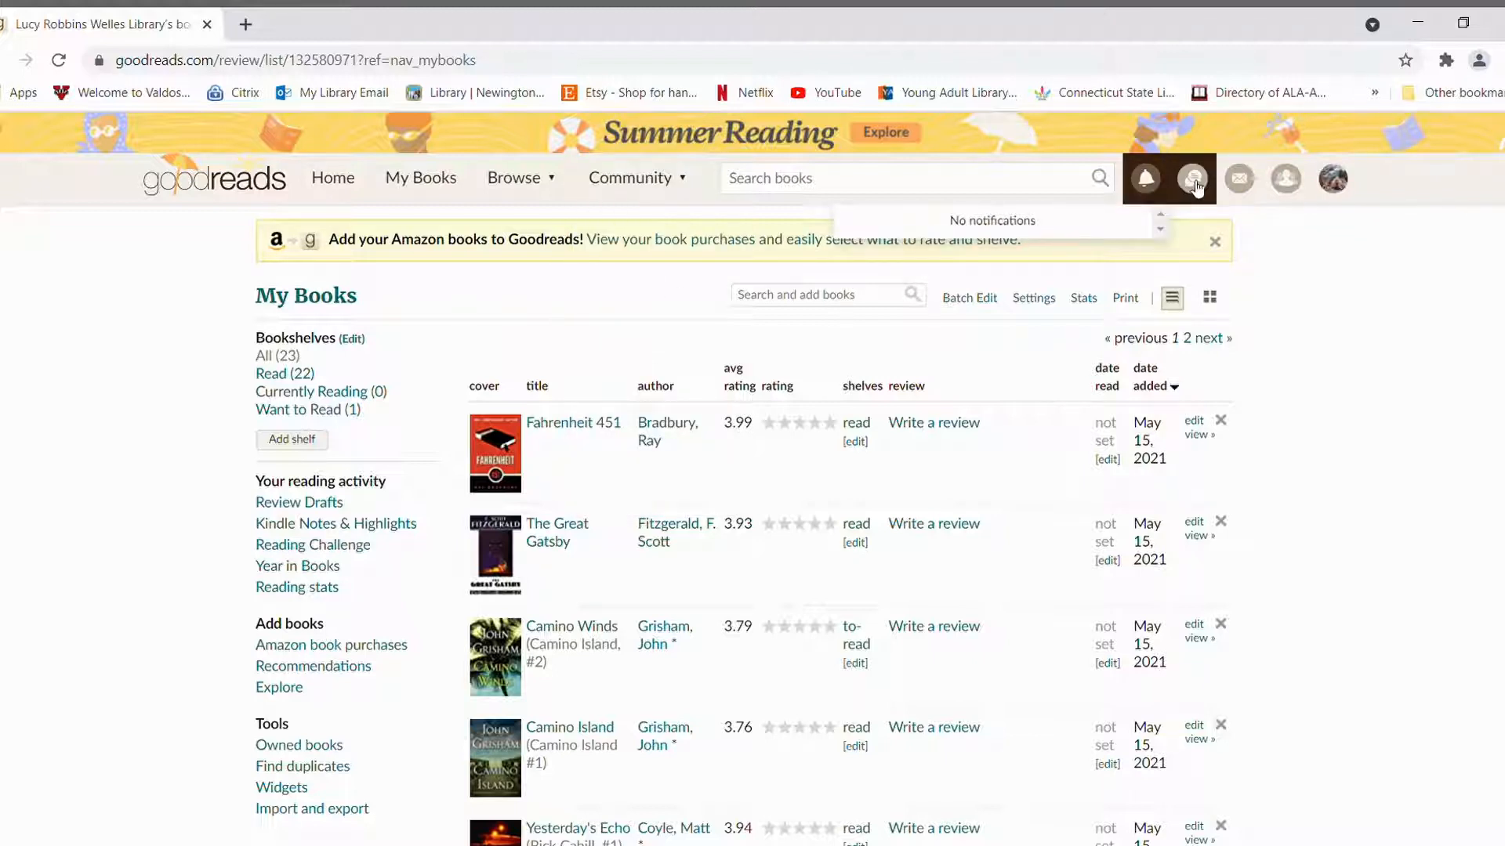
left_click(1240, 179)
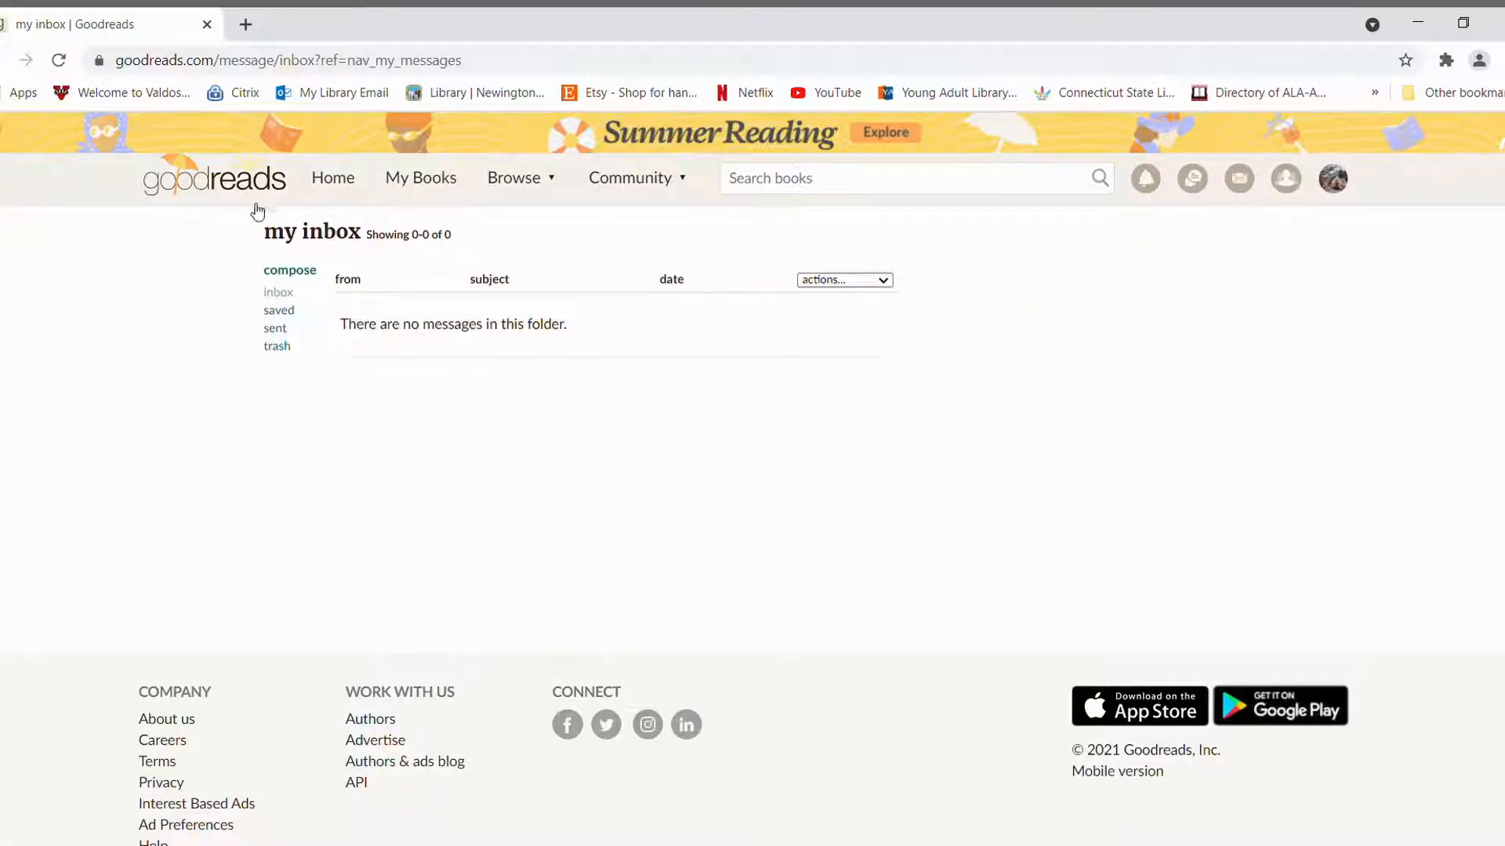
left_click(25, 60)
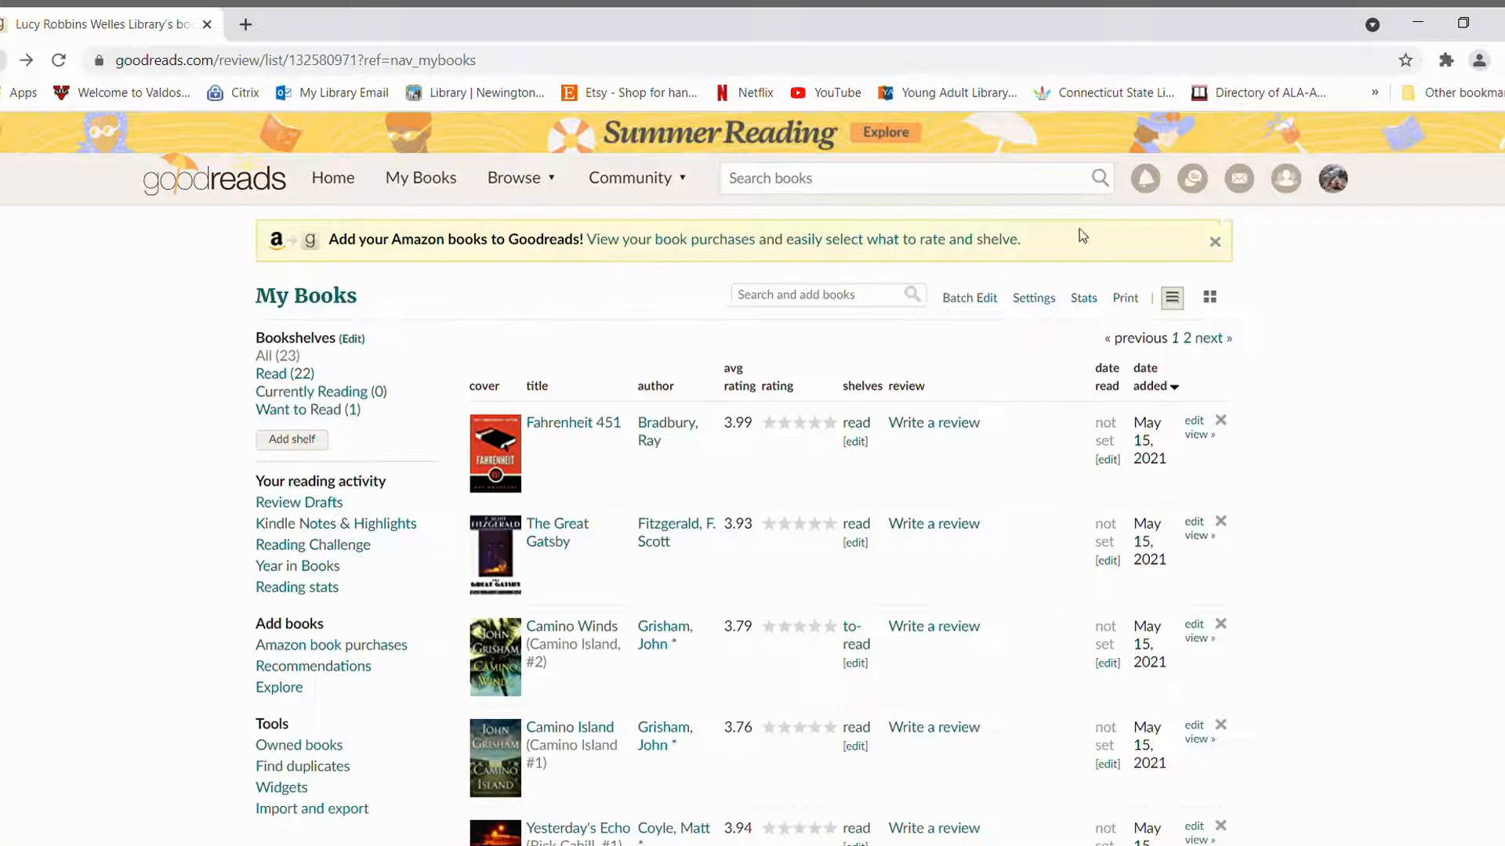
- Check the empty friends page and return to the shelved books list
left_click(1286, 179)
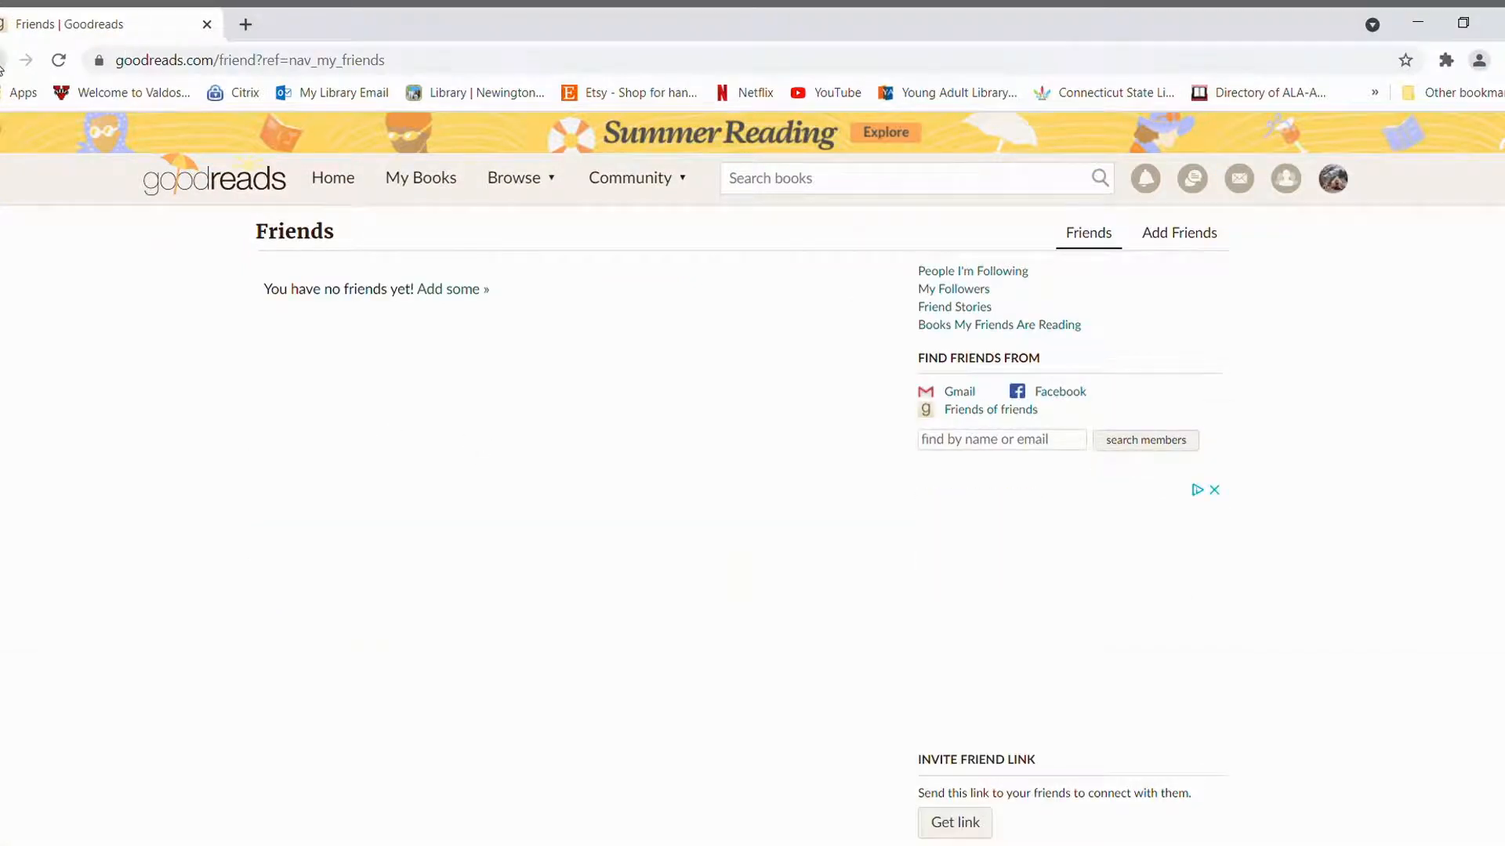
left_click(26, 60)
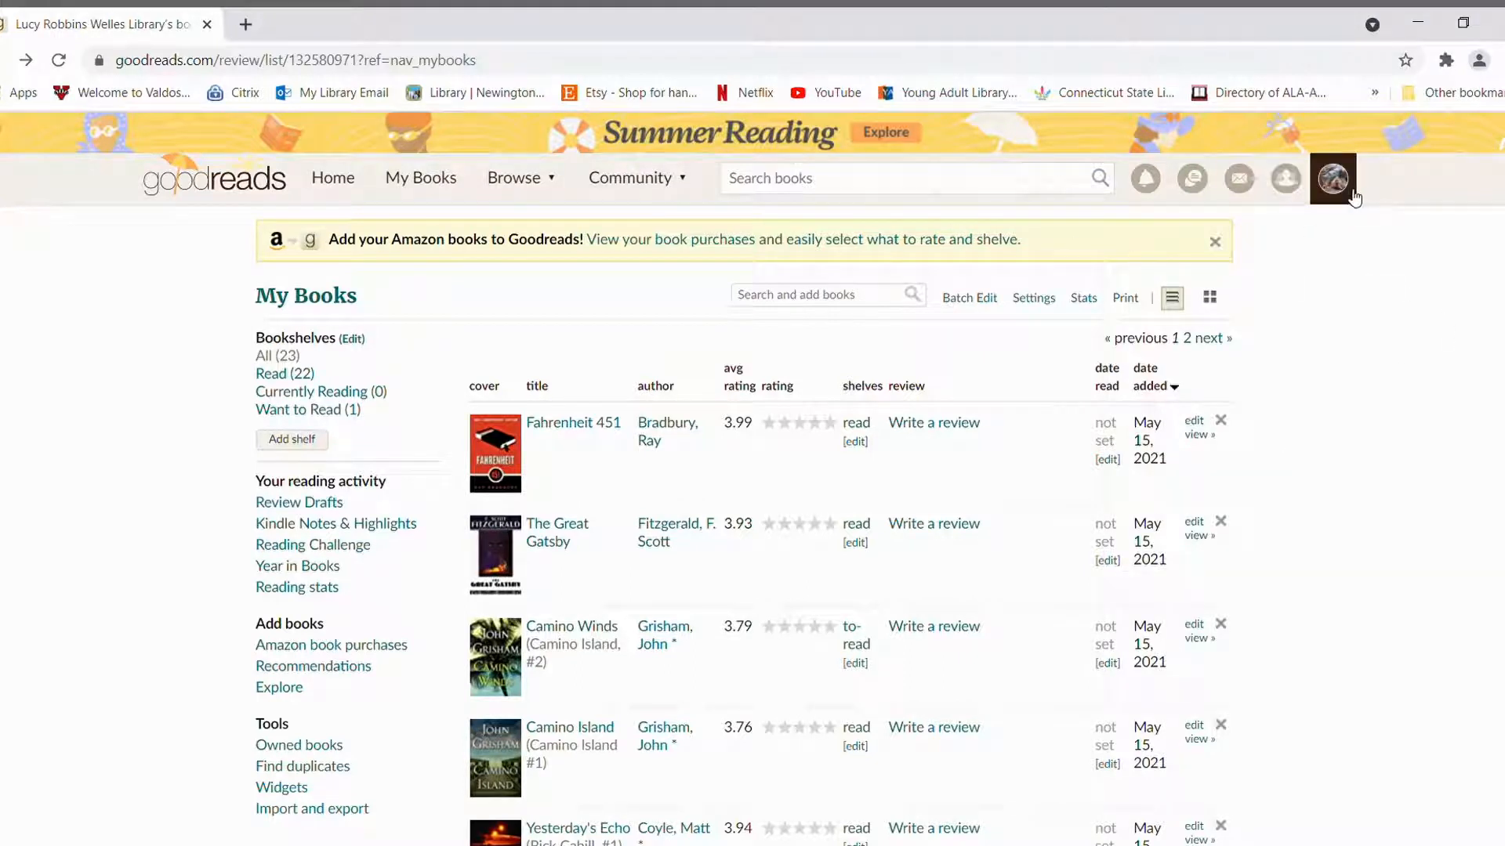
- Review the account profile and its Account Settings form, then return Home
left_click(1141, 260)
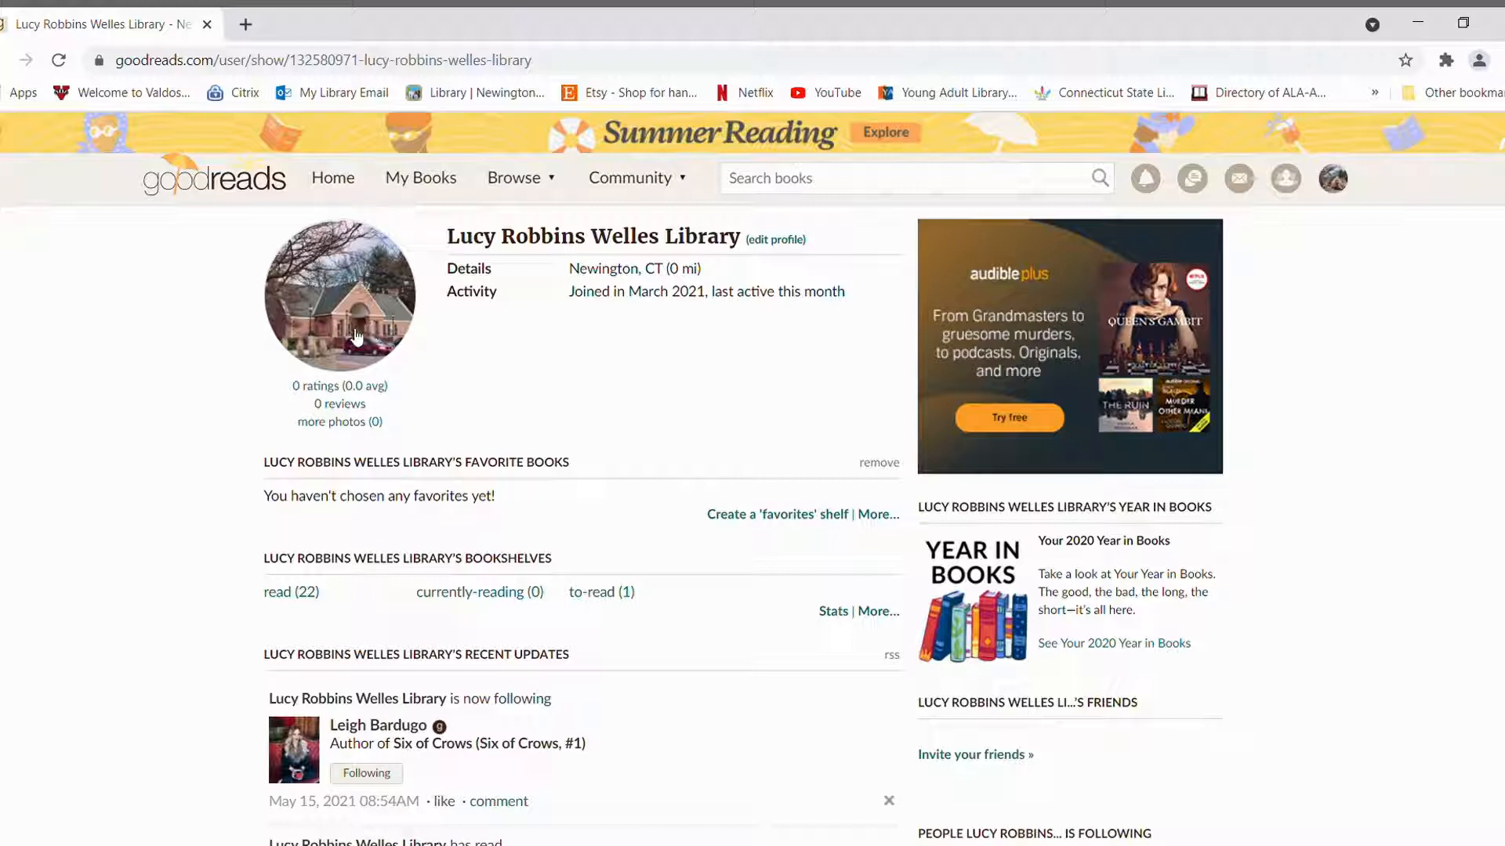
left_click(770, 244)
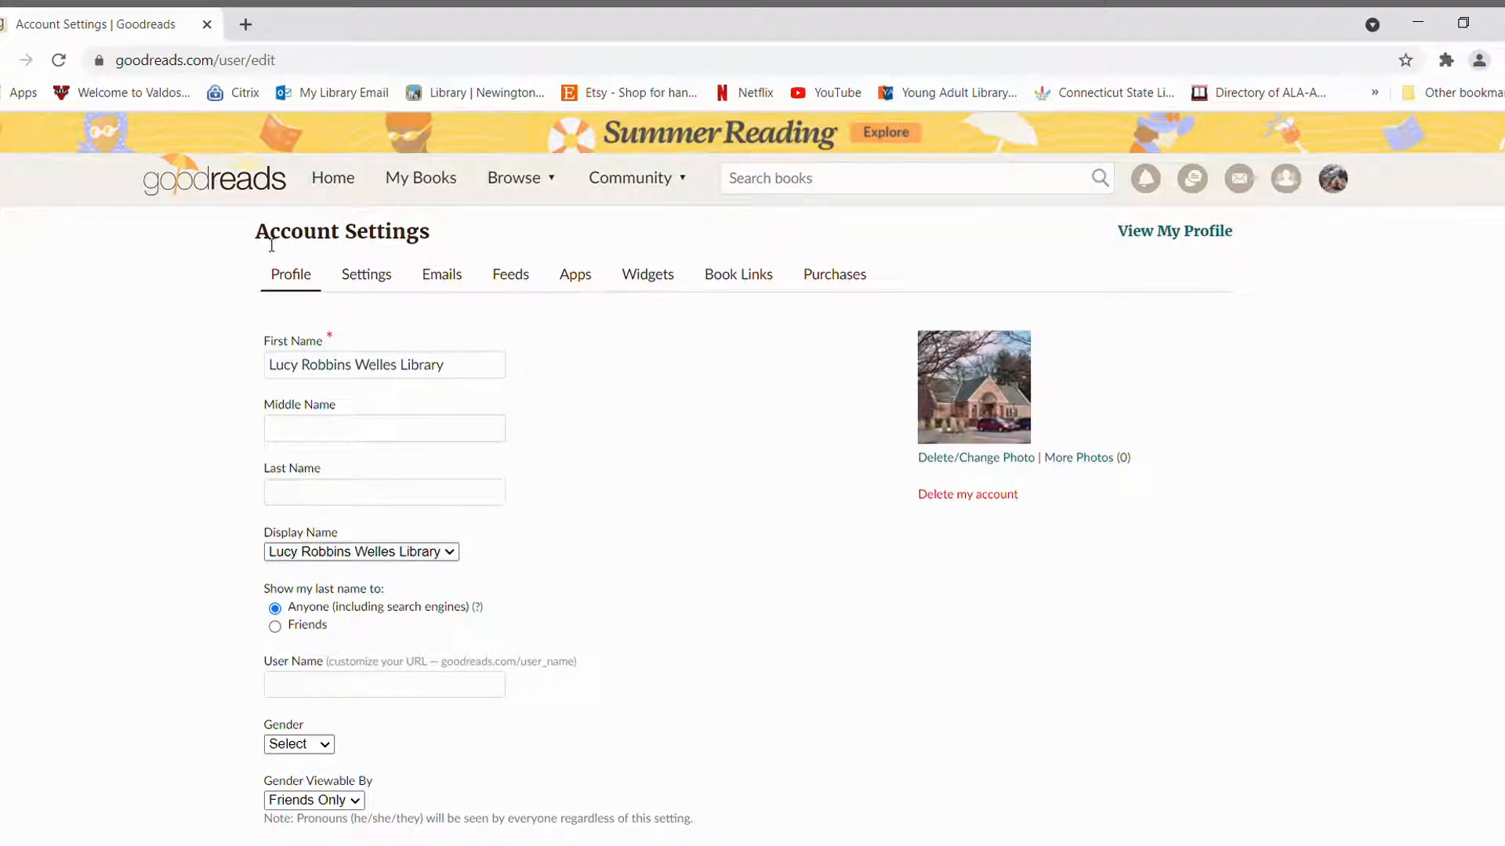
scroll(268, 532, "down", 4)
scroll(268, 531, "down", 2)
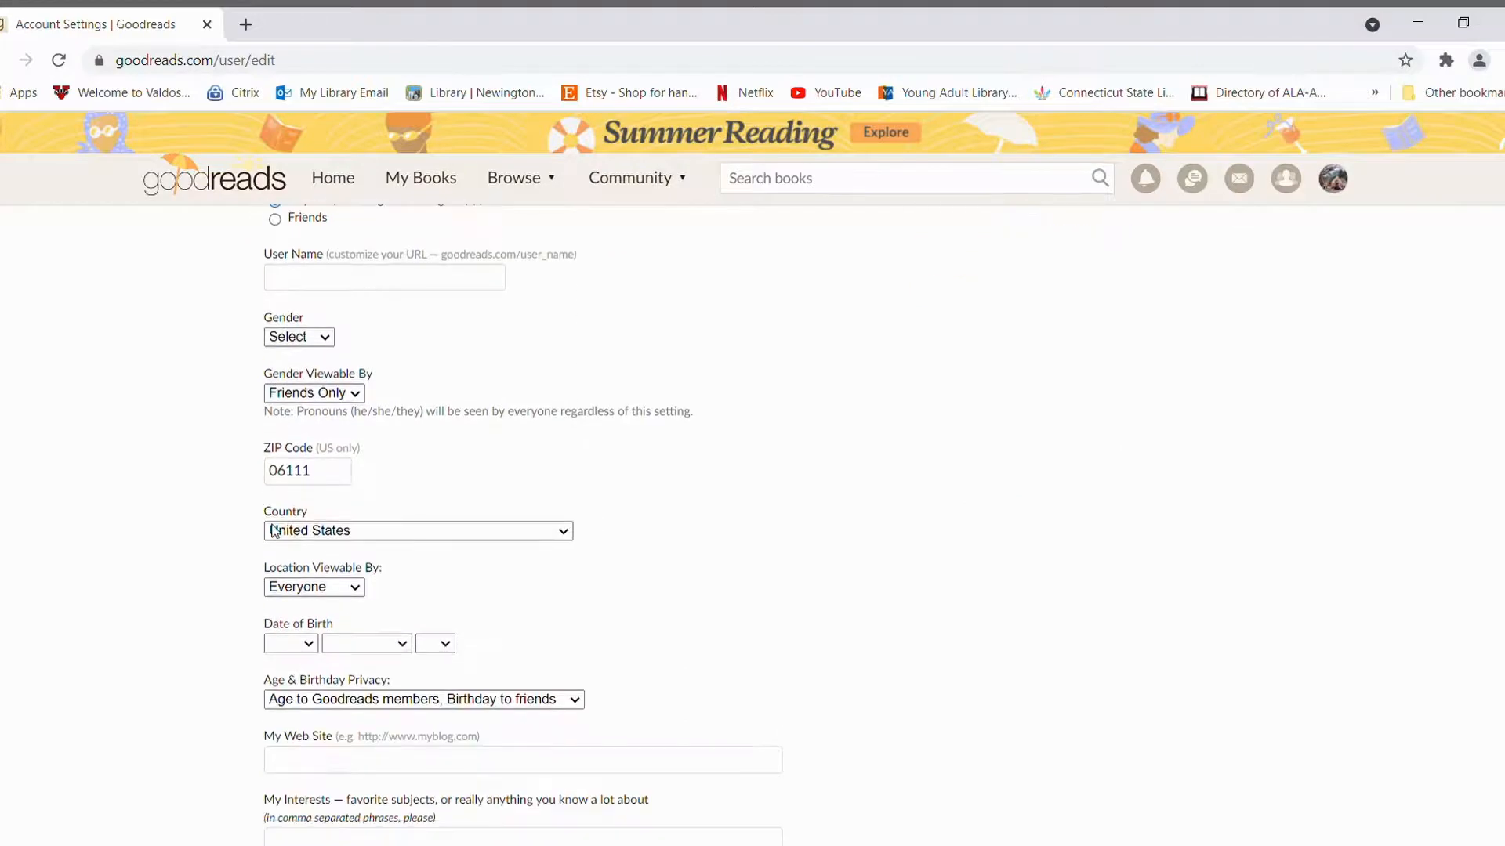
scroll(268, 532, "down", 2)
scroll(272, 531, "up", 8)
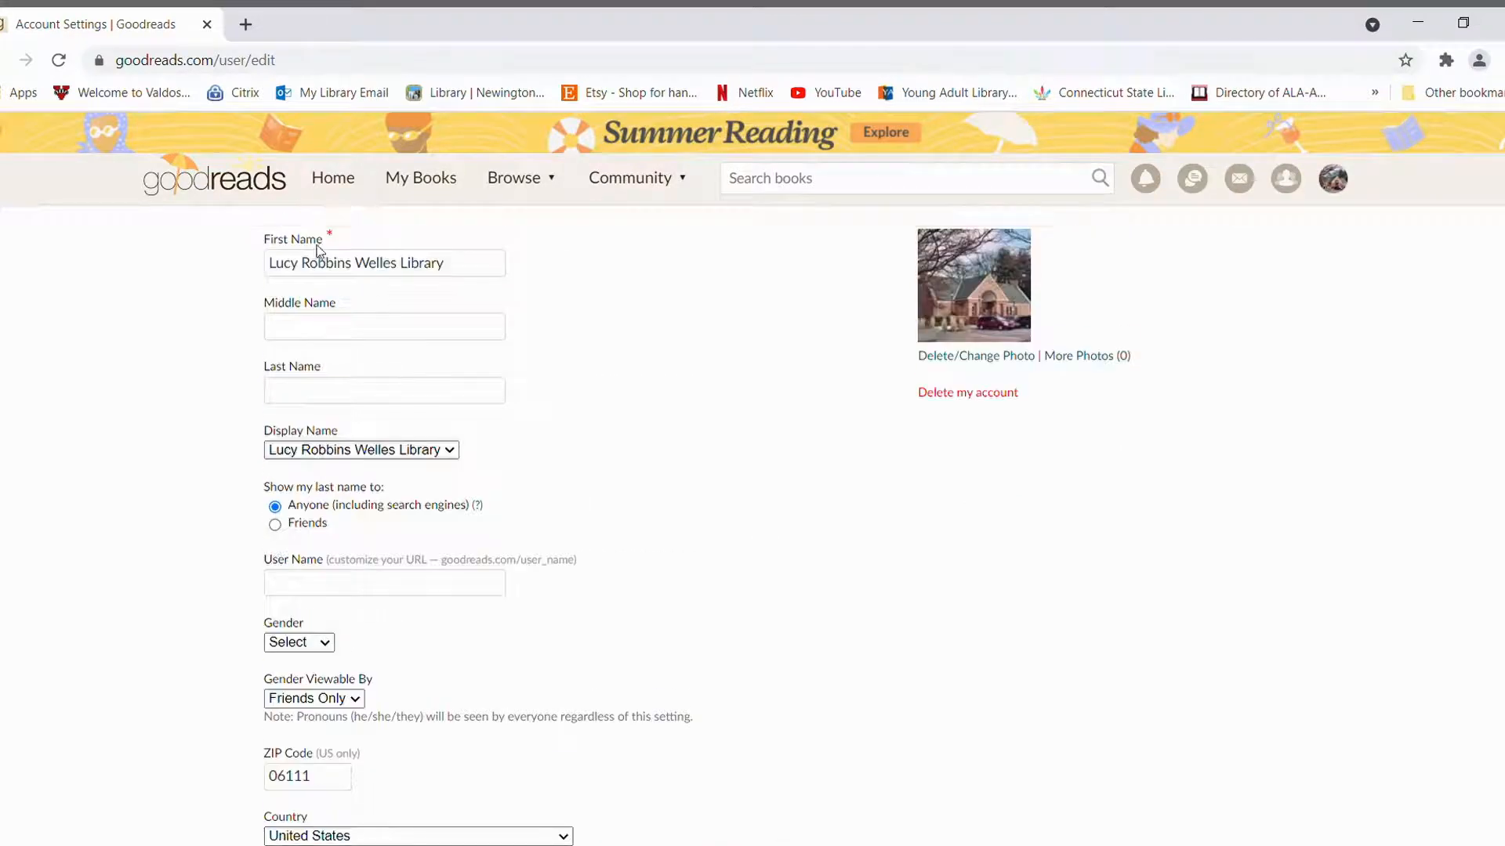
scroll(238, 374, "down", 3)
scroll(233, 379, "down", 2)
scroll(233, 379, "down", 2)
scroll(236, 648, "up", 3)
scroll(239, 635, "up", 5)
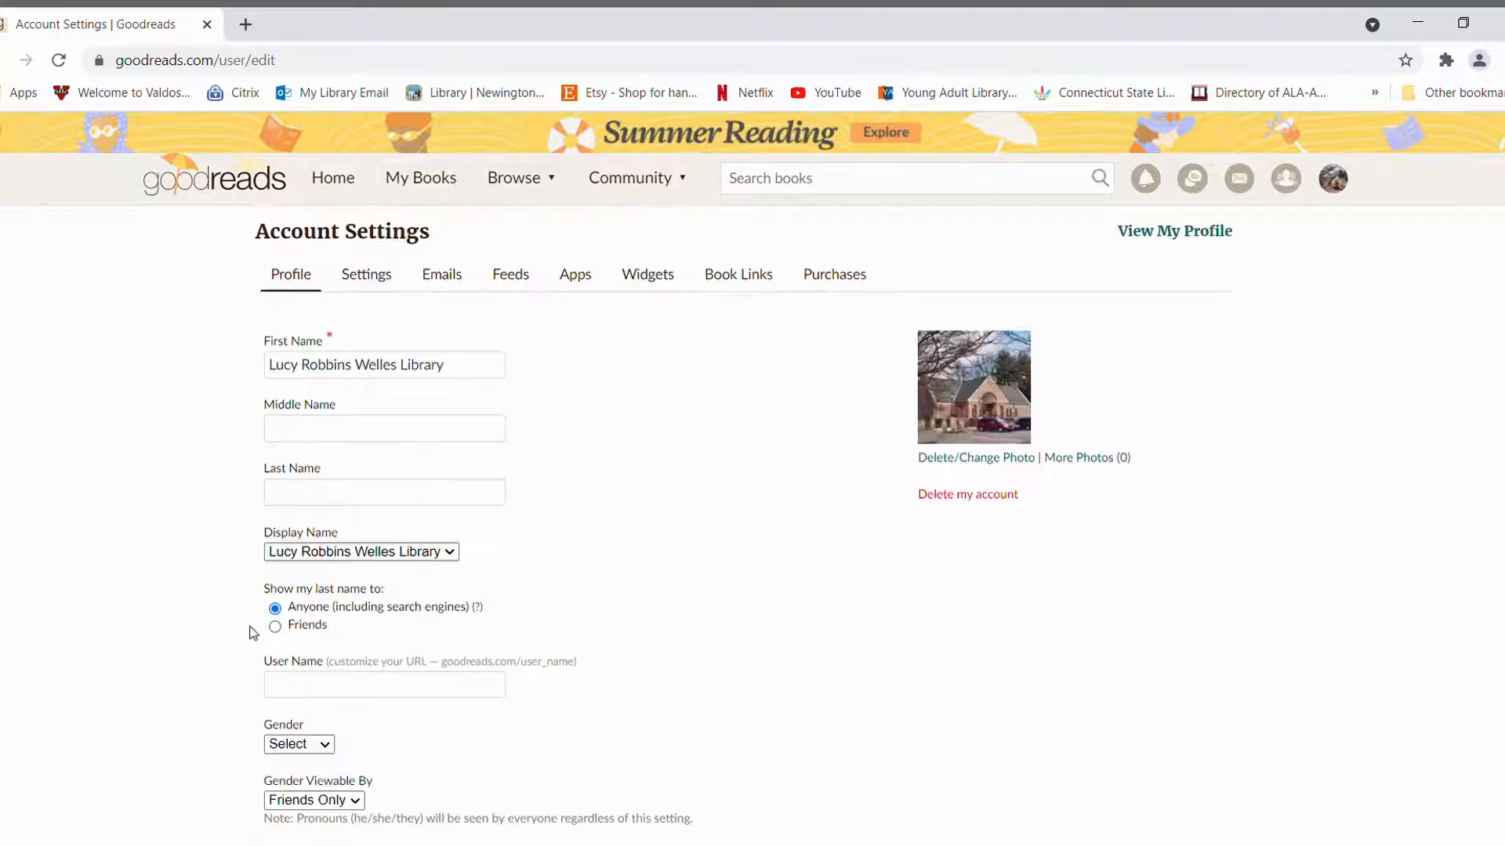
left_click(350, 181)
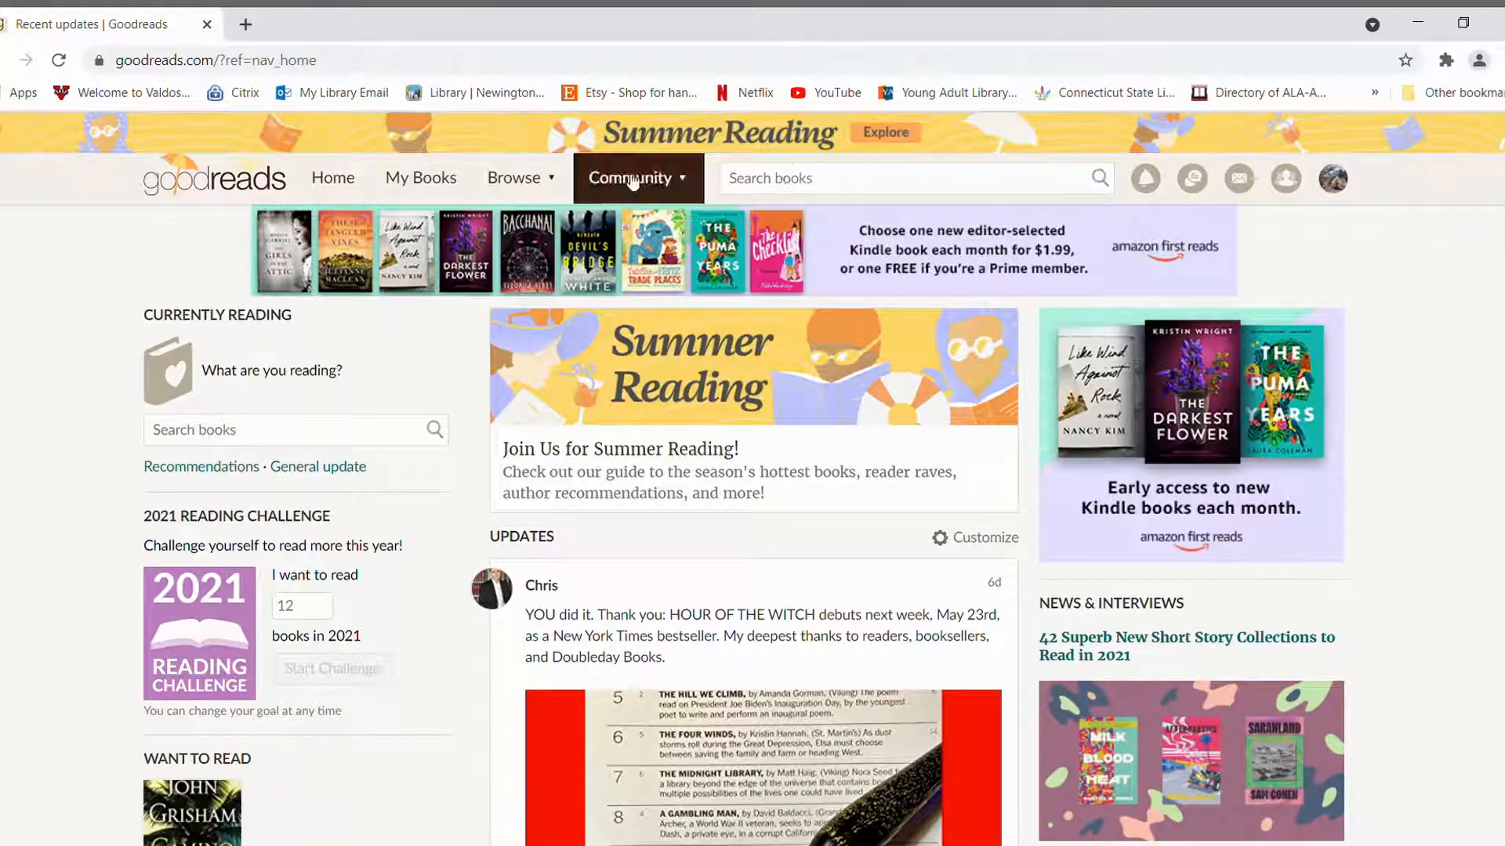
mouse_move(518, 178)
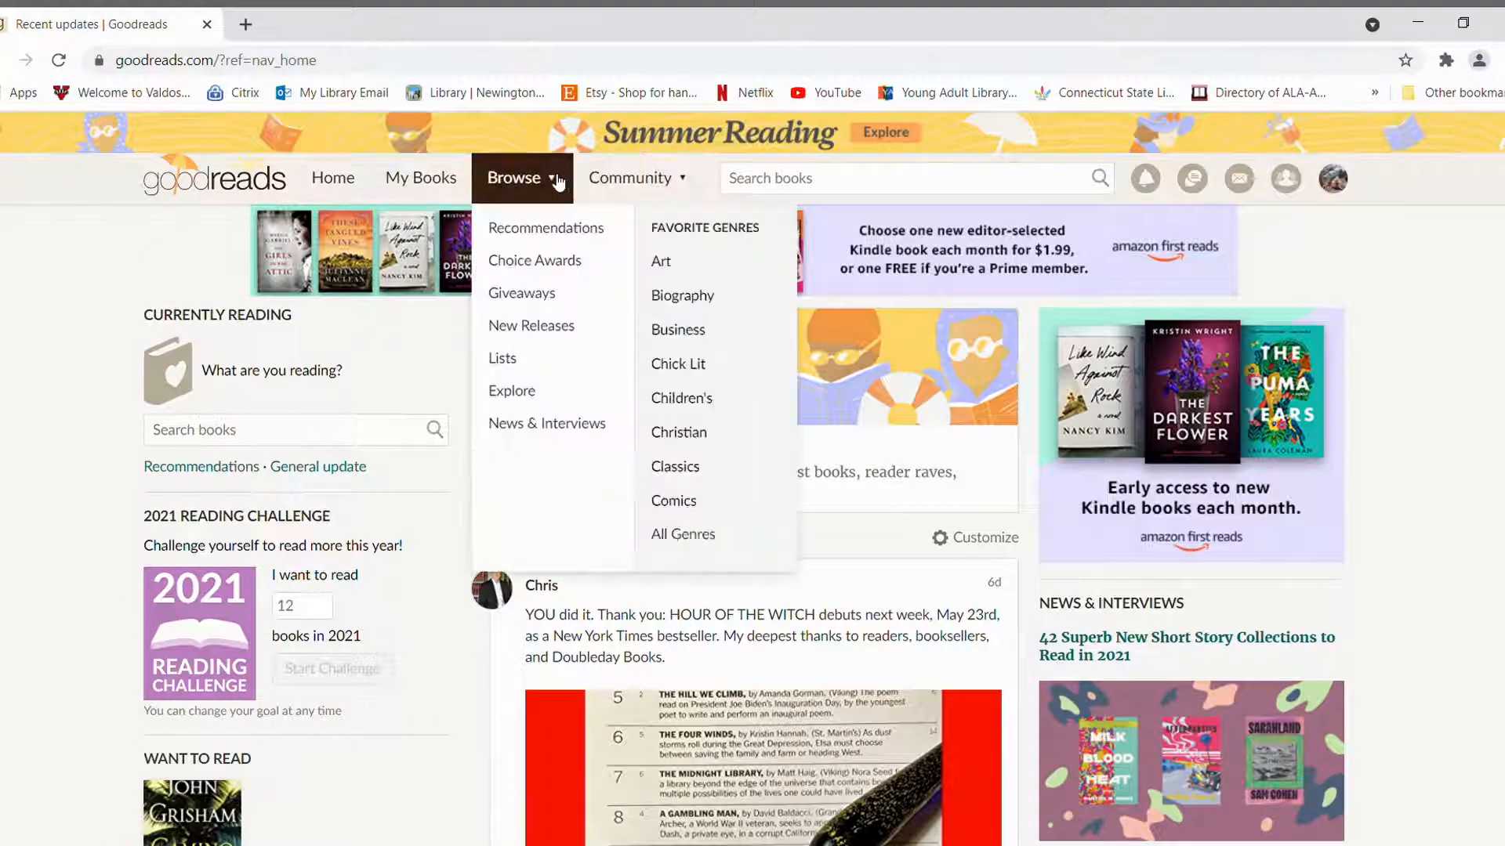
- Search books for 'Pride and Prejudice' and show the full results page
left_click(763, 178)
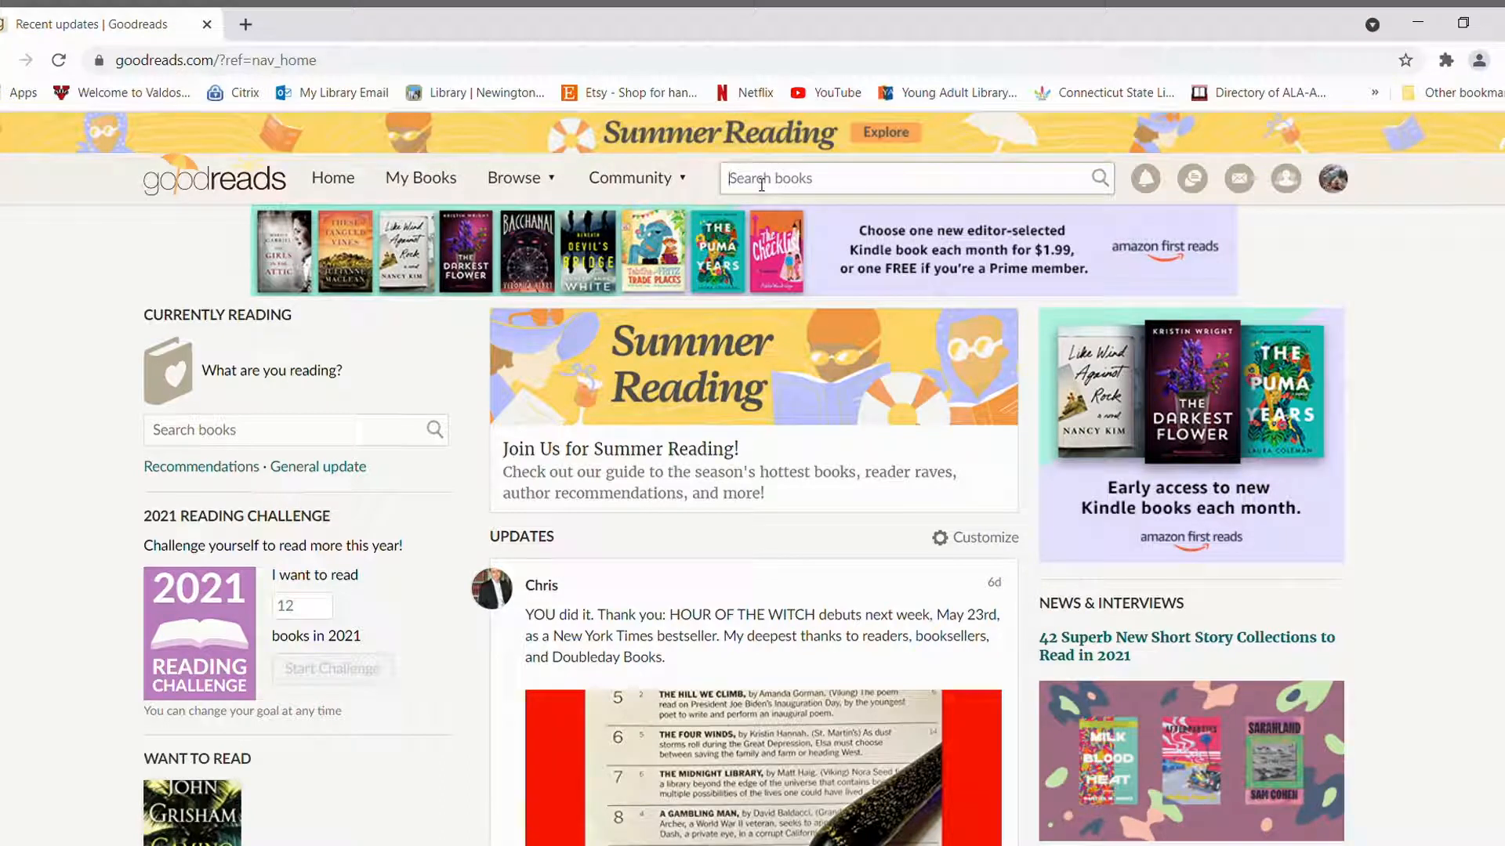
type("Pride and Prejud")
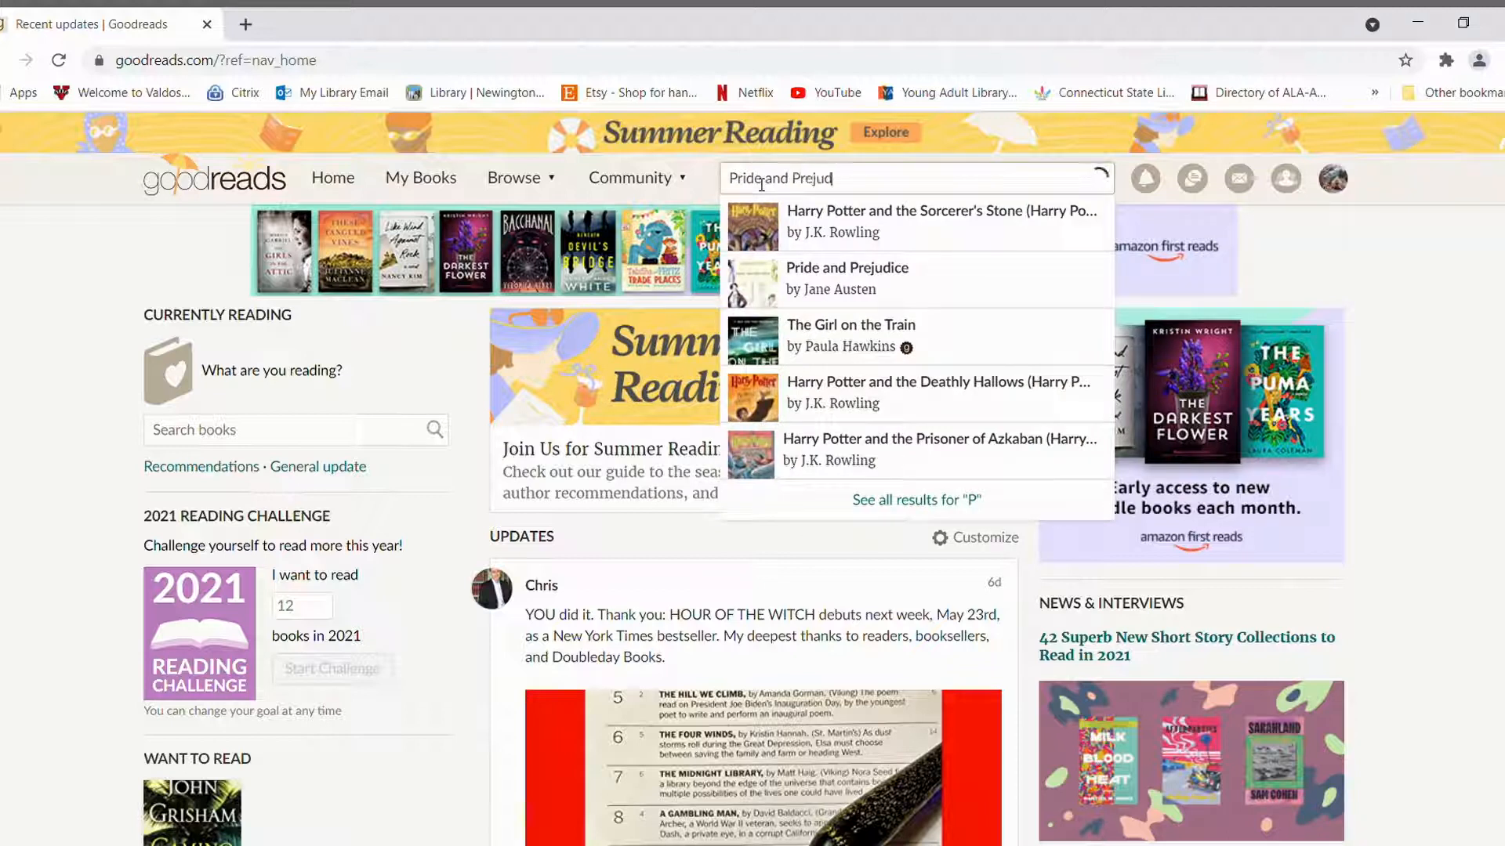
type("ice")
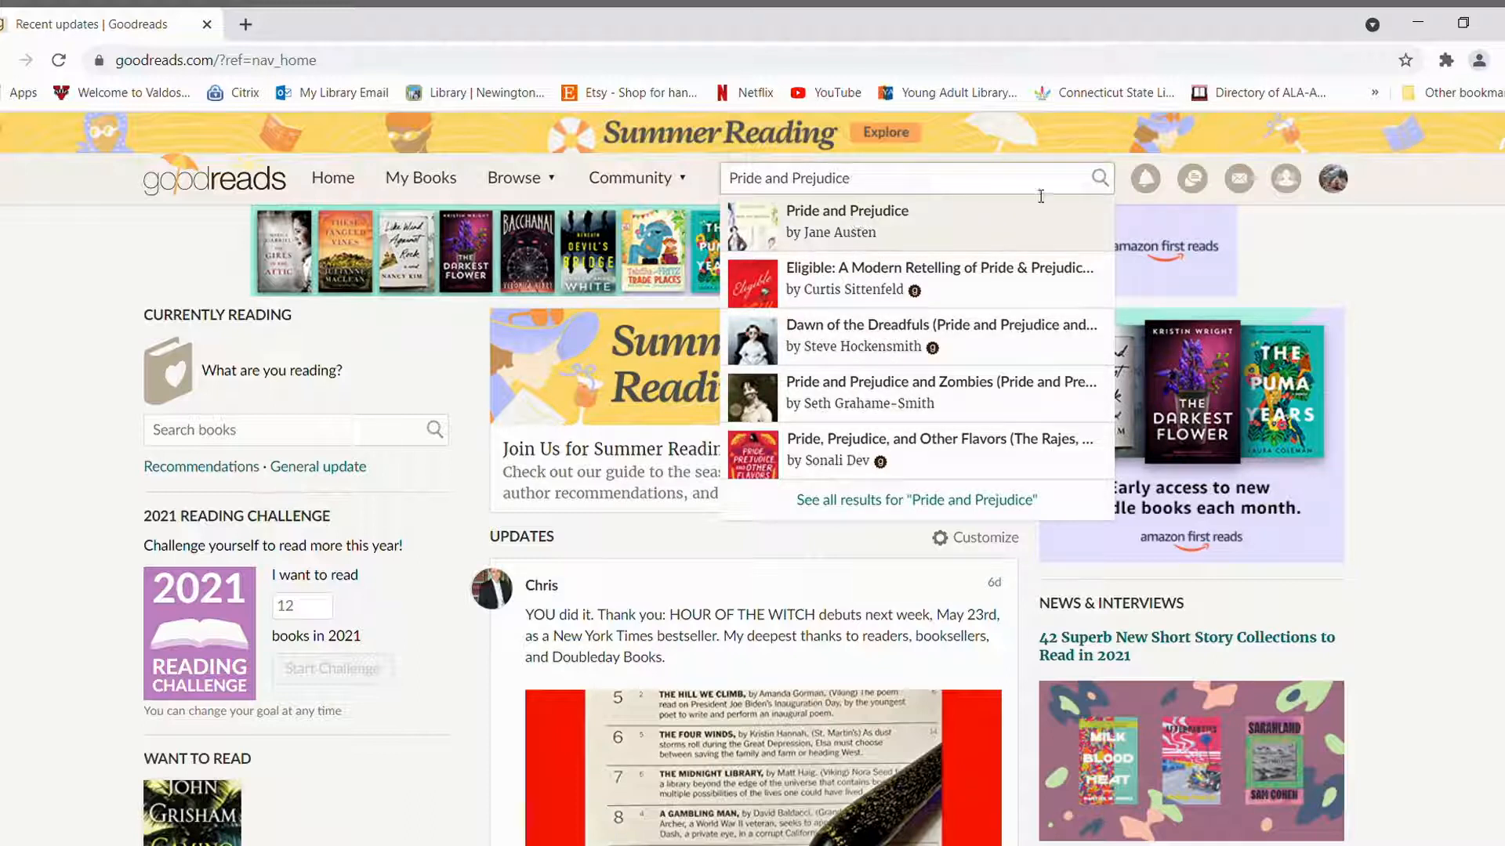
left_click(1101, 180)
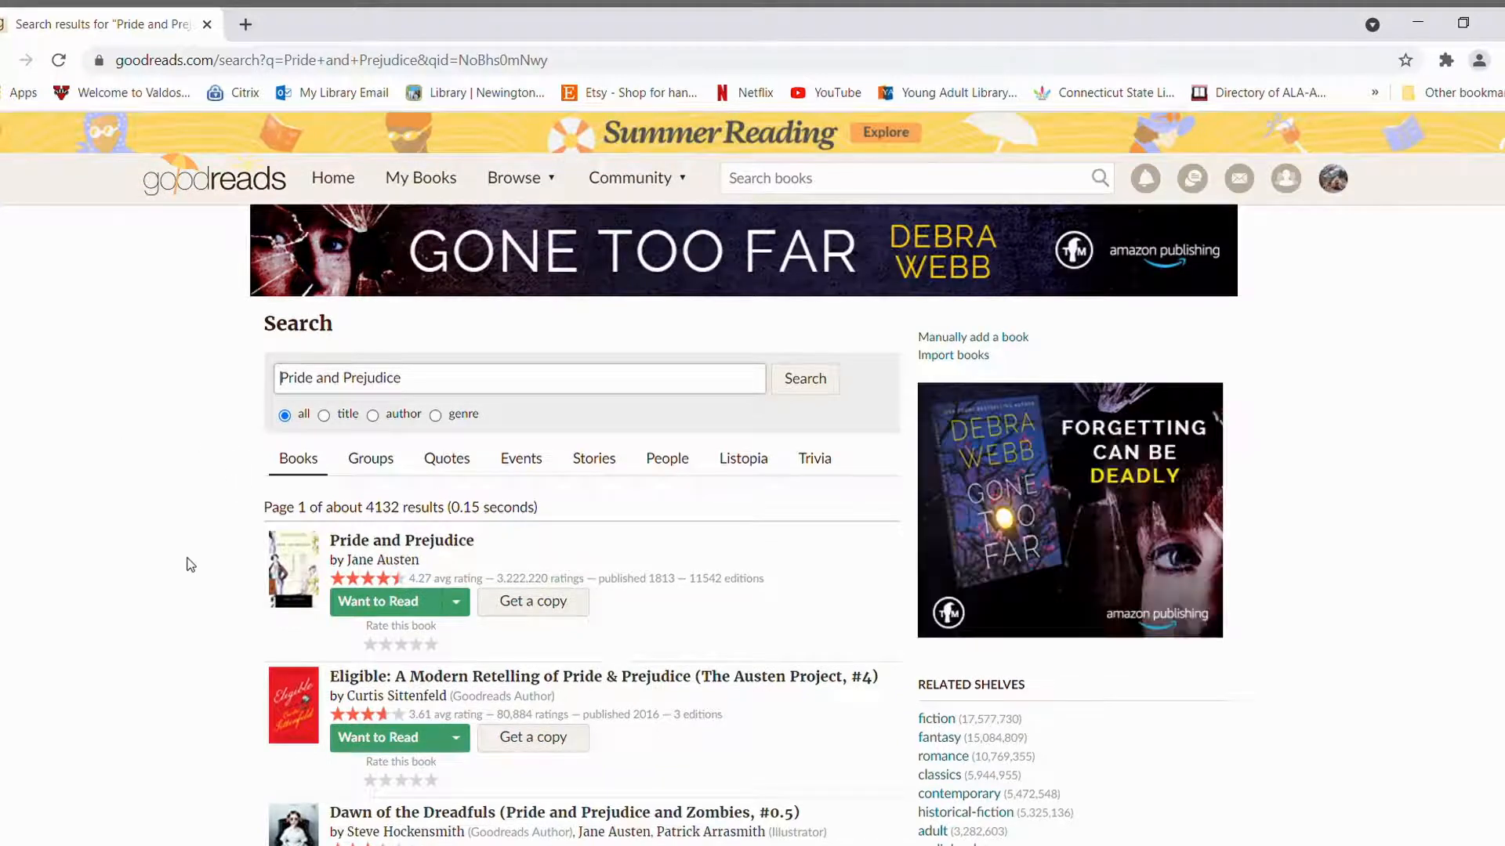
scroll(186, 569, "down", 2)
scroll(186, 570, "up", 2)
scroll(239, 597, "down", 2)
scroll(200, 598, "down", 2)
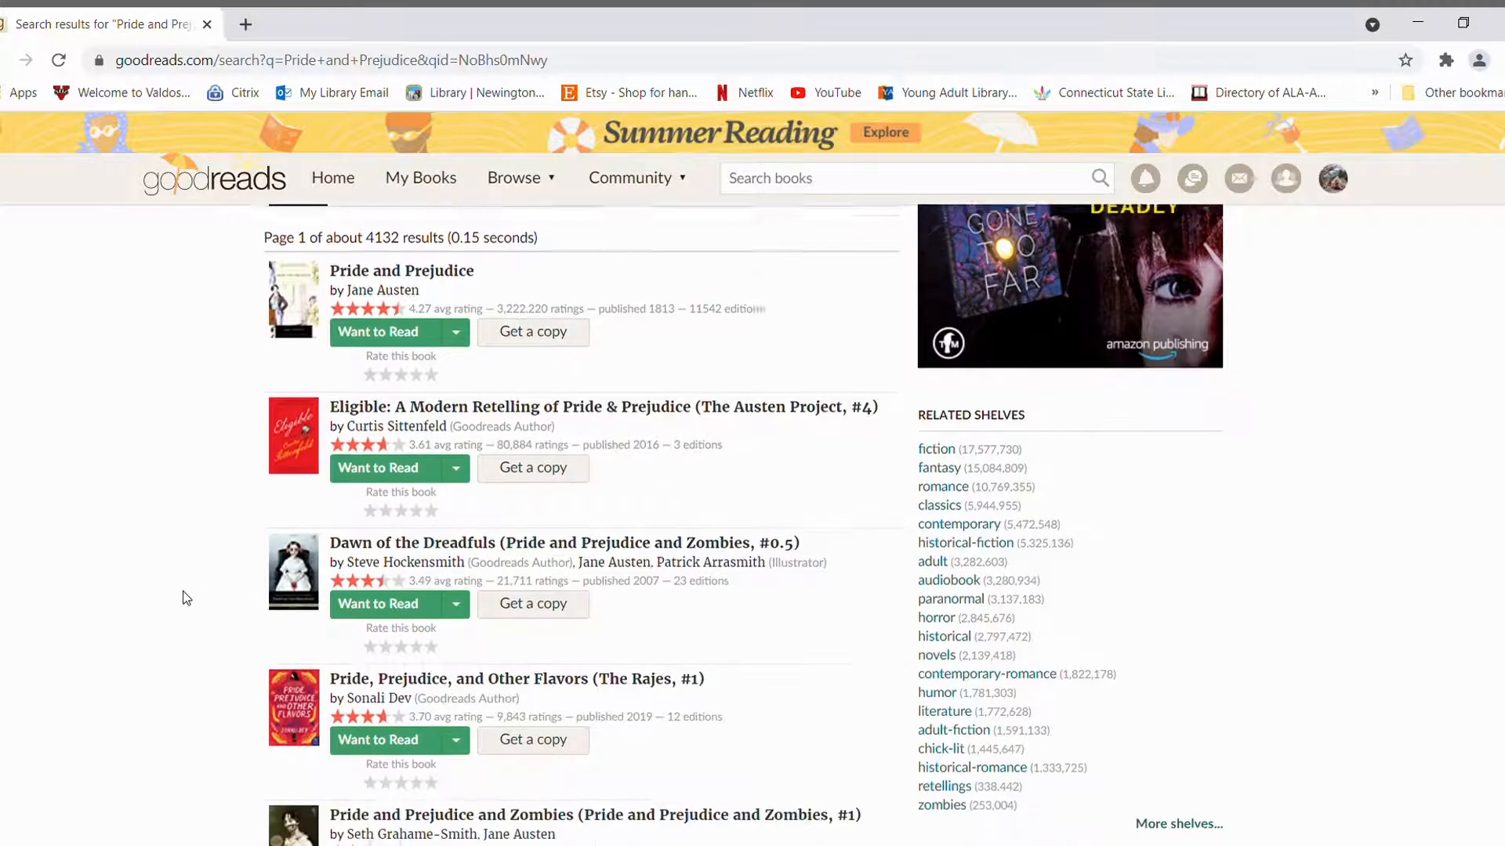
scroll(183, 598, "down", 1)
scroll(184, 597, "up", 2)
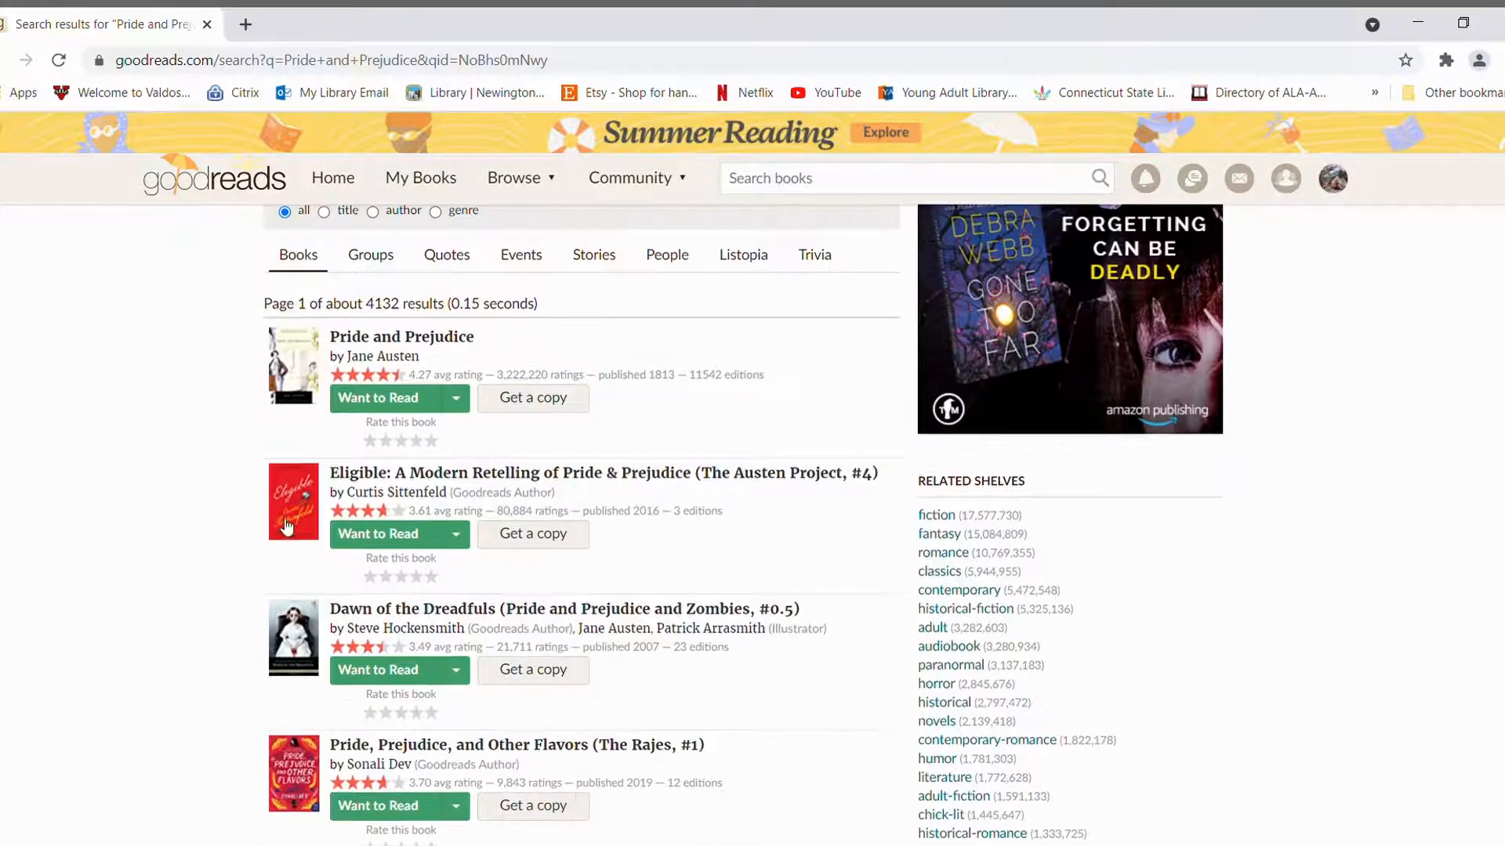
scroll(232, 570, "down", 2)
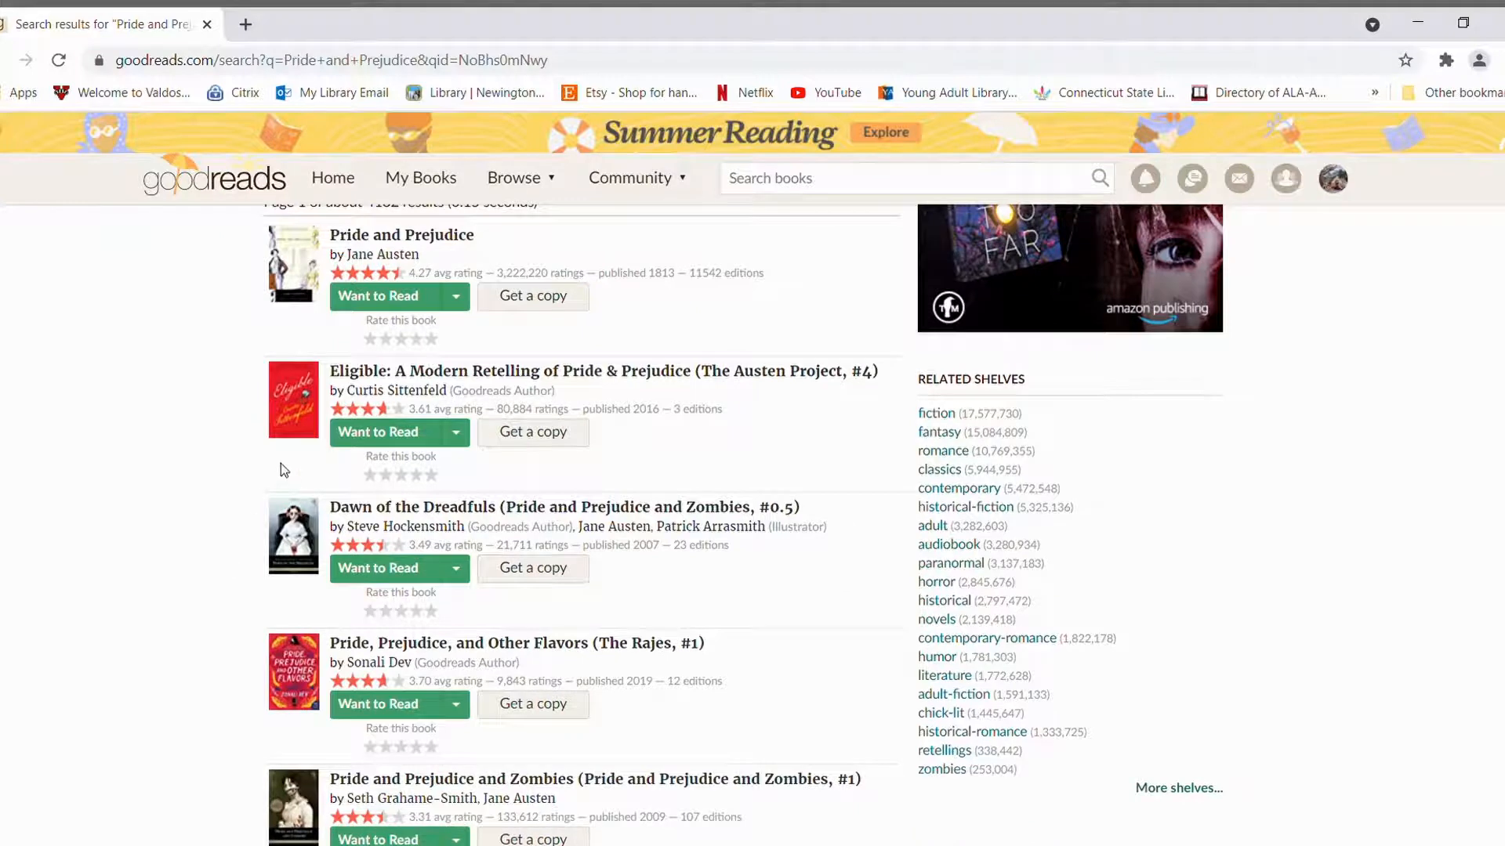
scroll(281, 463, "down", 1)
scroll(136, 585, "down", 1)
scroll(141, 594, "up", 4)
scroll(211, 539, "up", 1)
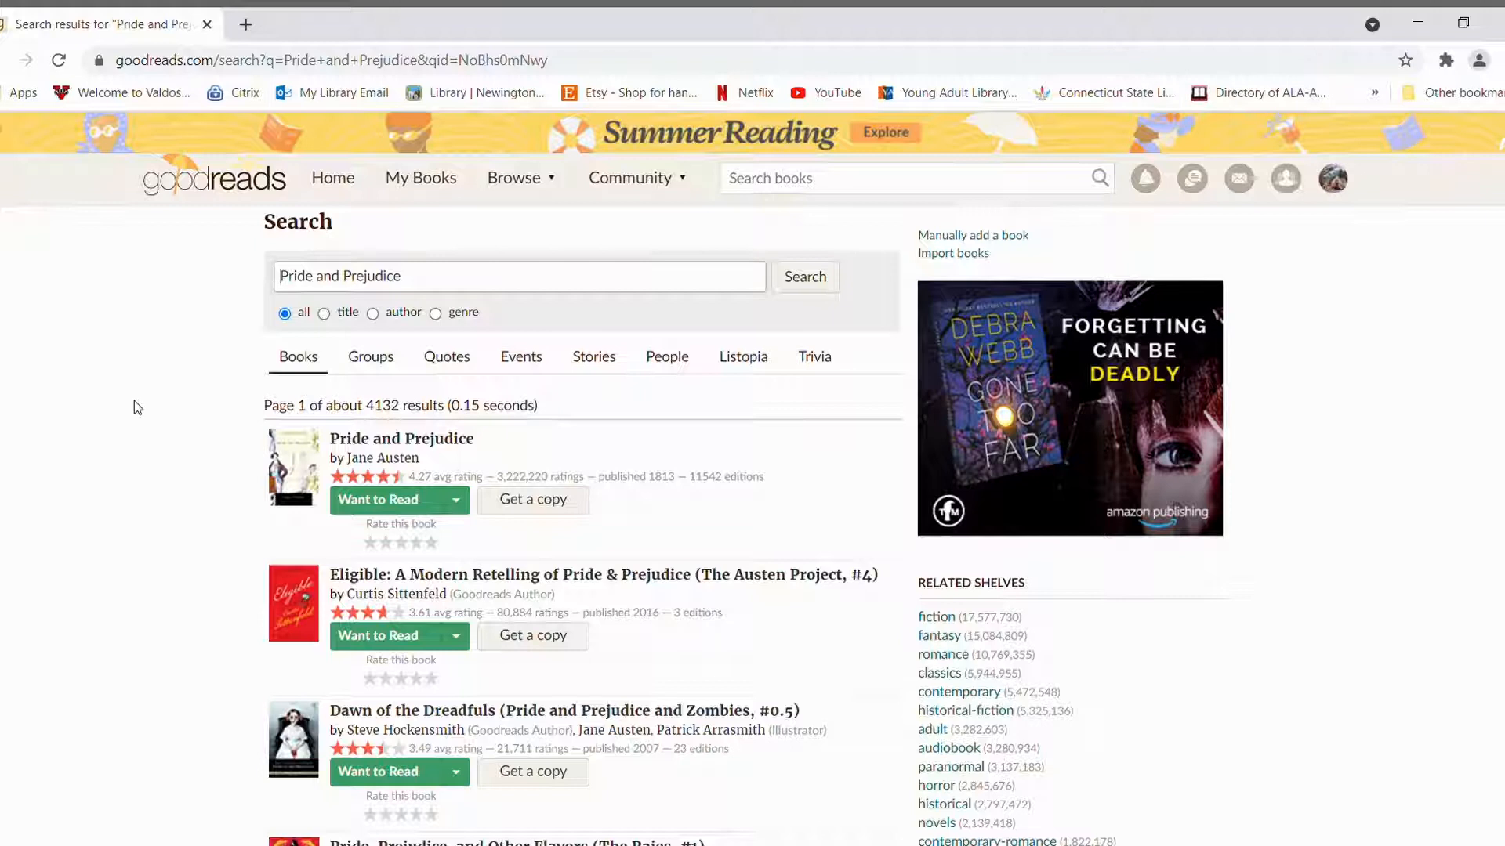
scroll(138, 546, "down", 1)
scroll(141, 553, "down", 1)
scroll(142, 553, "down", 2)
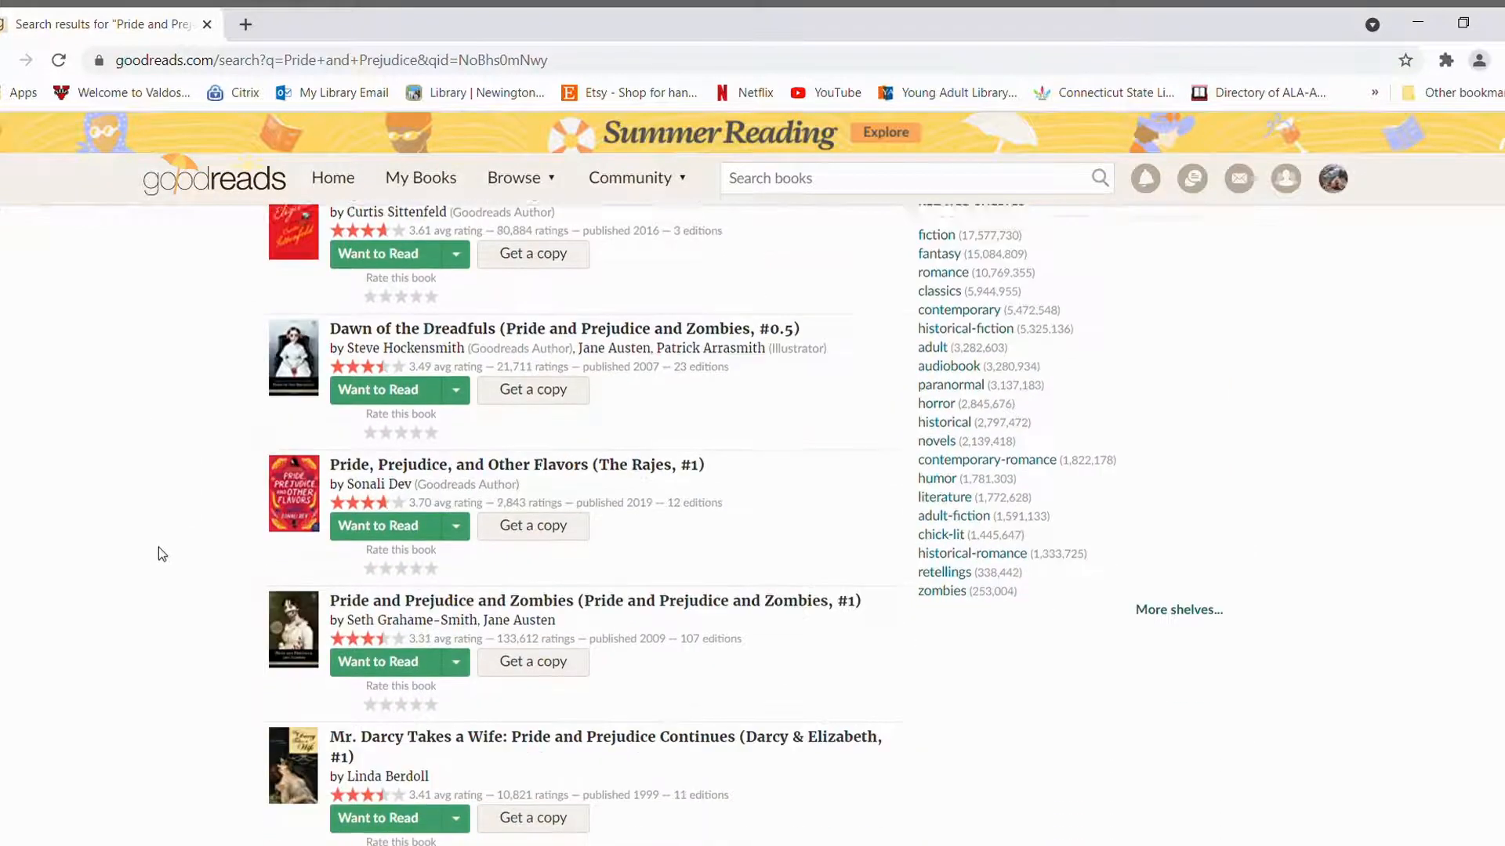
scroll(211, 602, "down", 1)
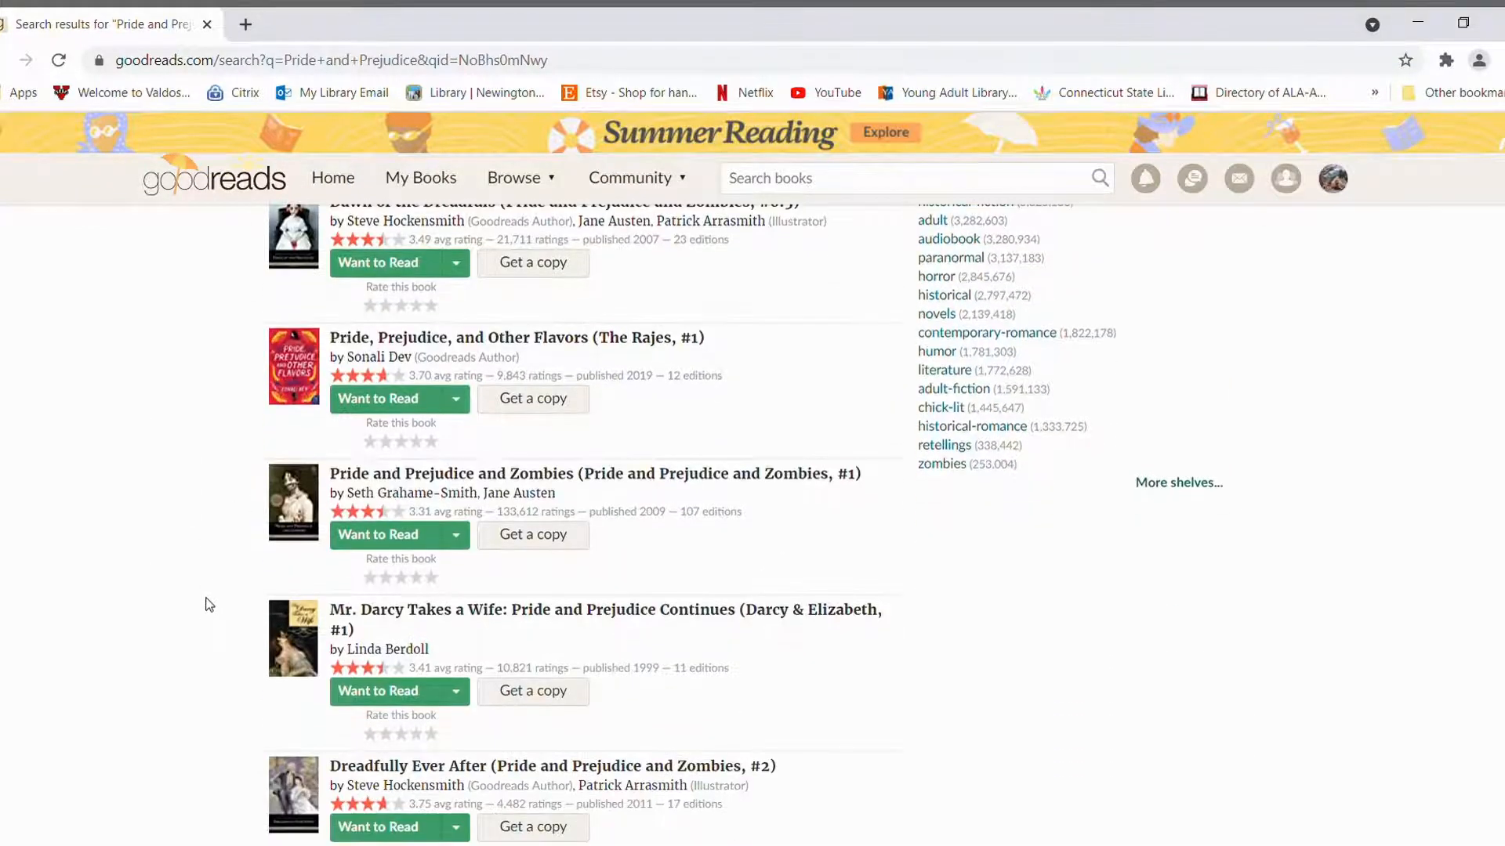
scroll(202, 610, "down", 2)
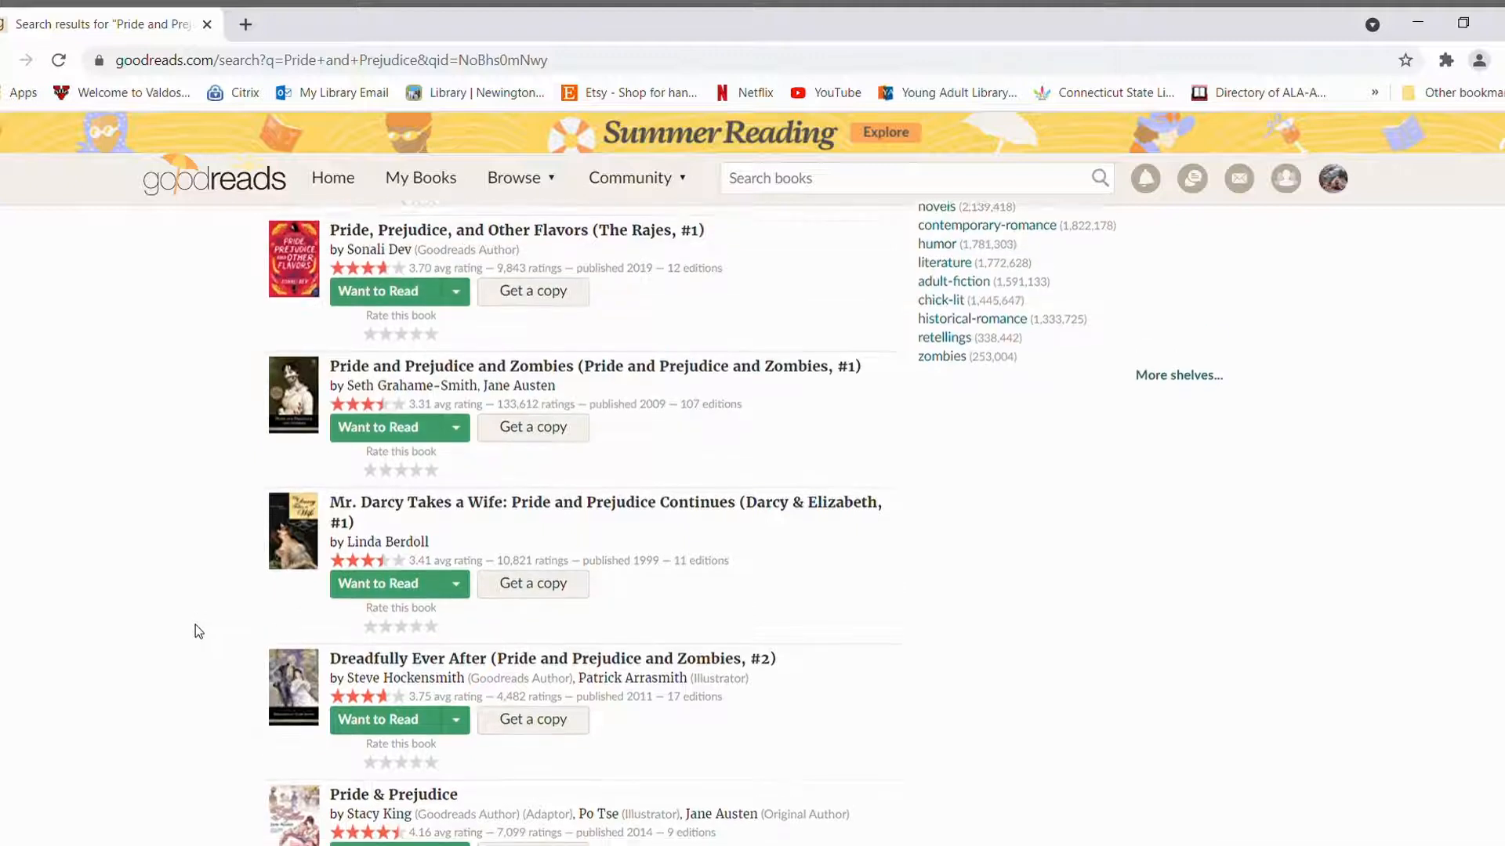
scroll(195, 625, "down", 2)
scroll(194, 636, "down", 1)
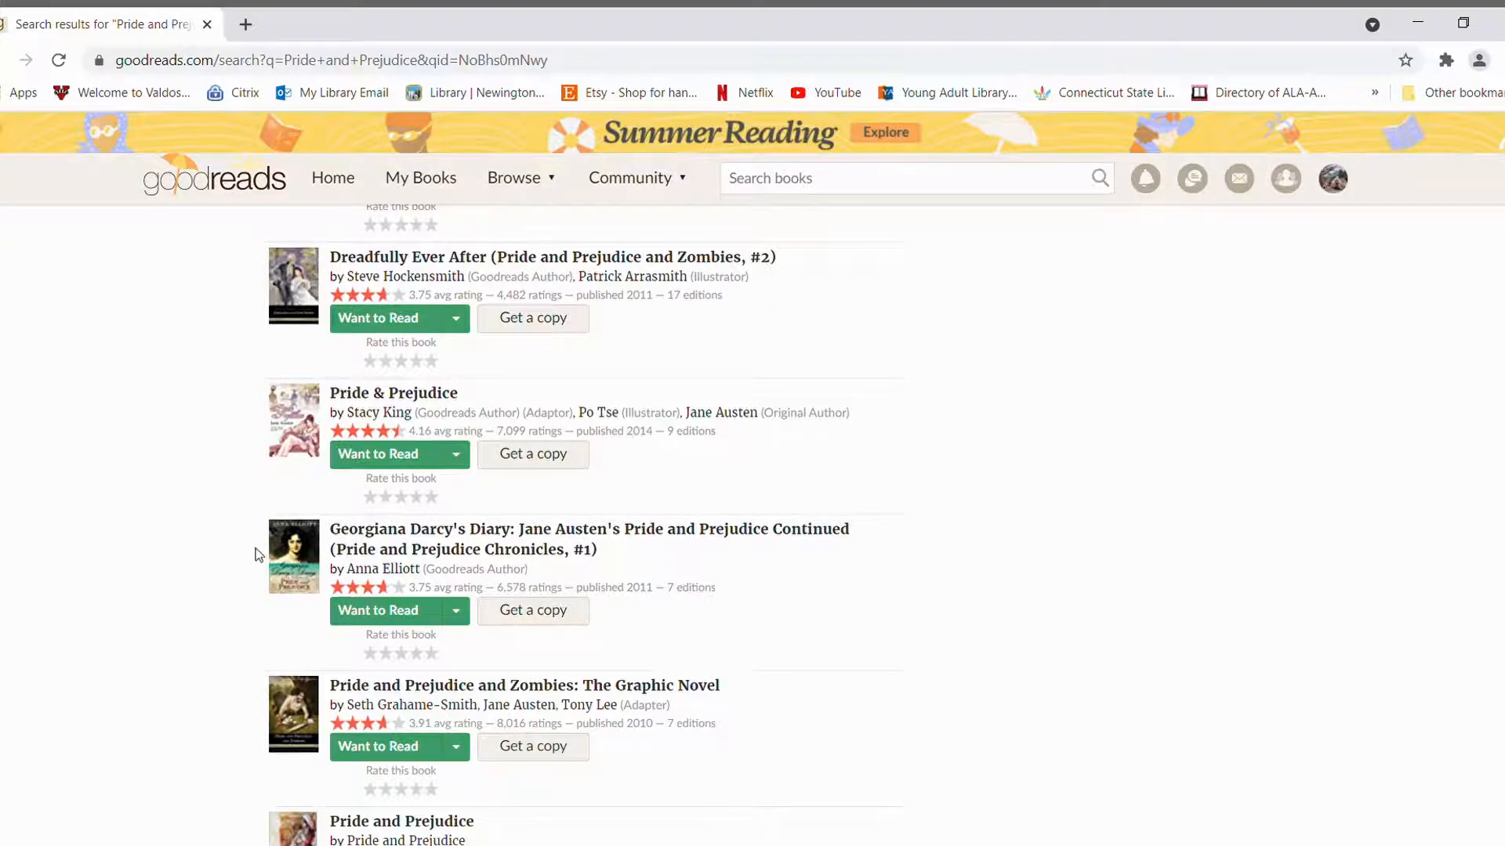
scroll(239, 552, "up", 10)
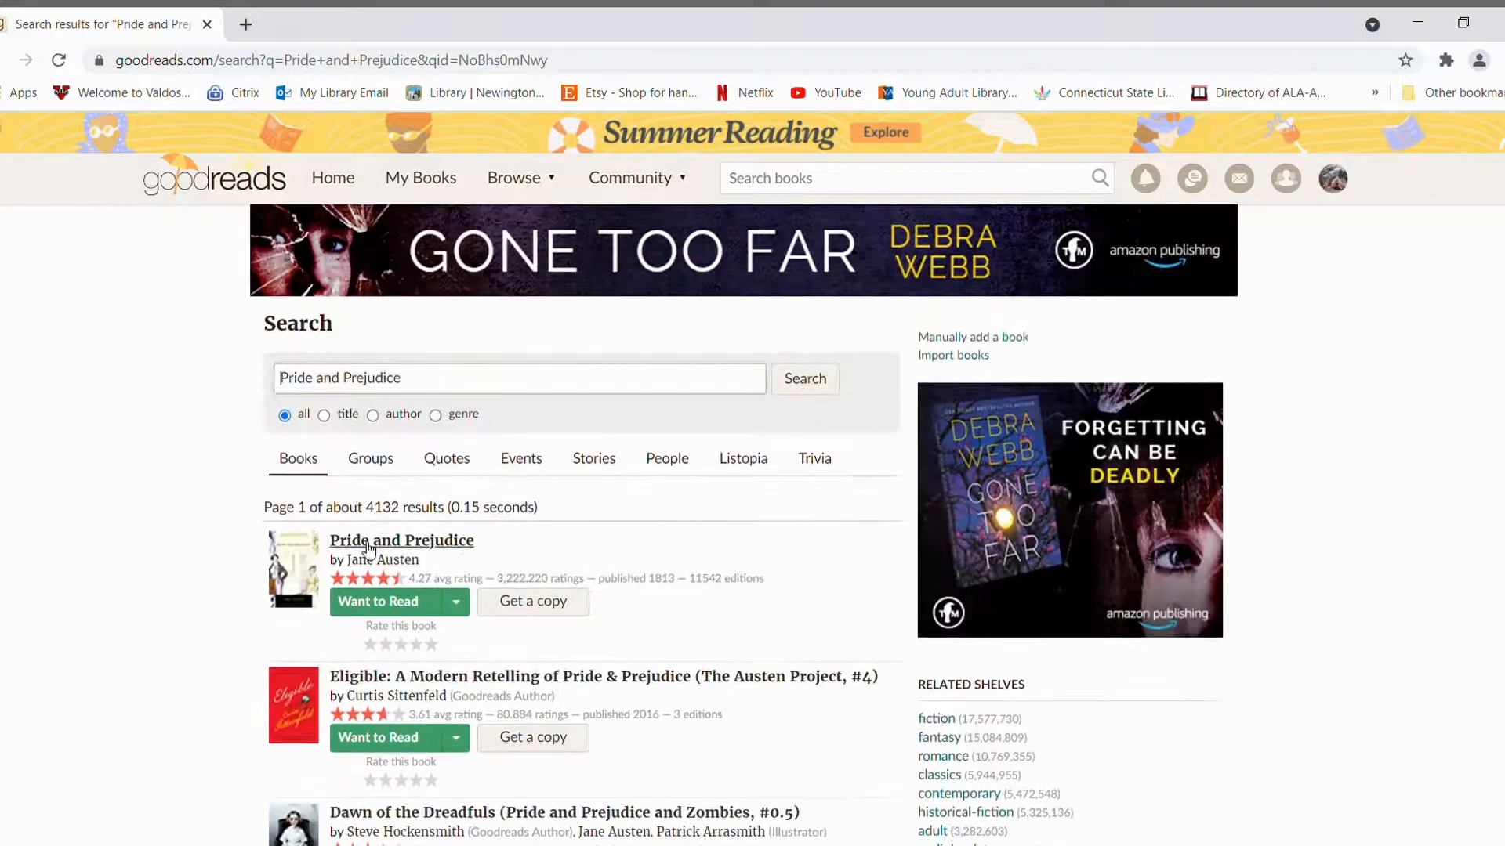
- View Jane Austen's Pride and Prejudice page with its full description and shelf choices
left_click(365, 549)
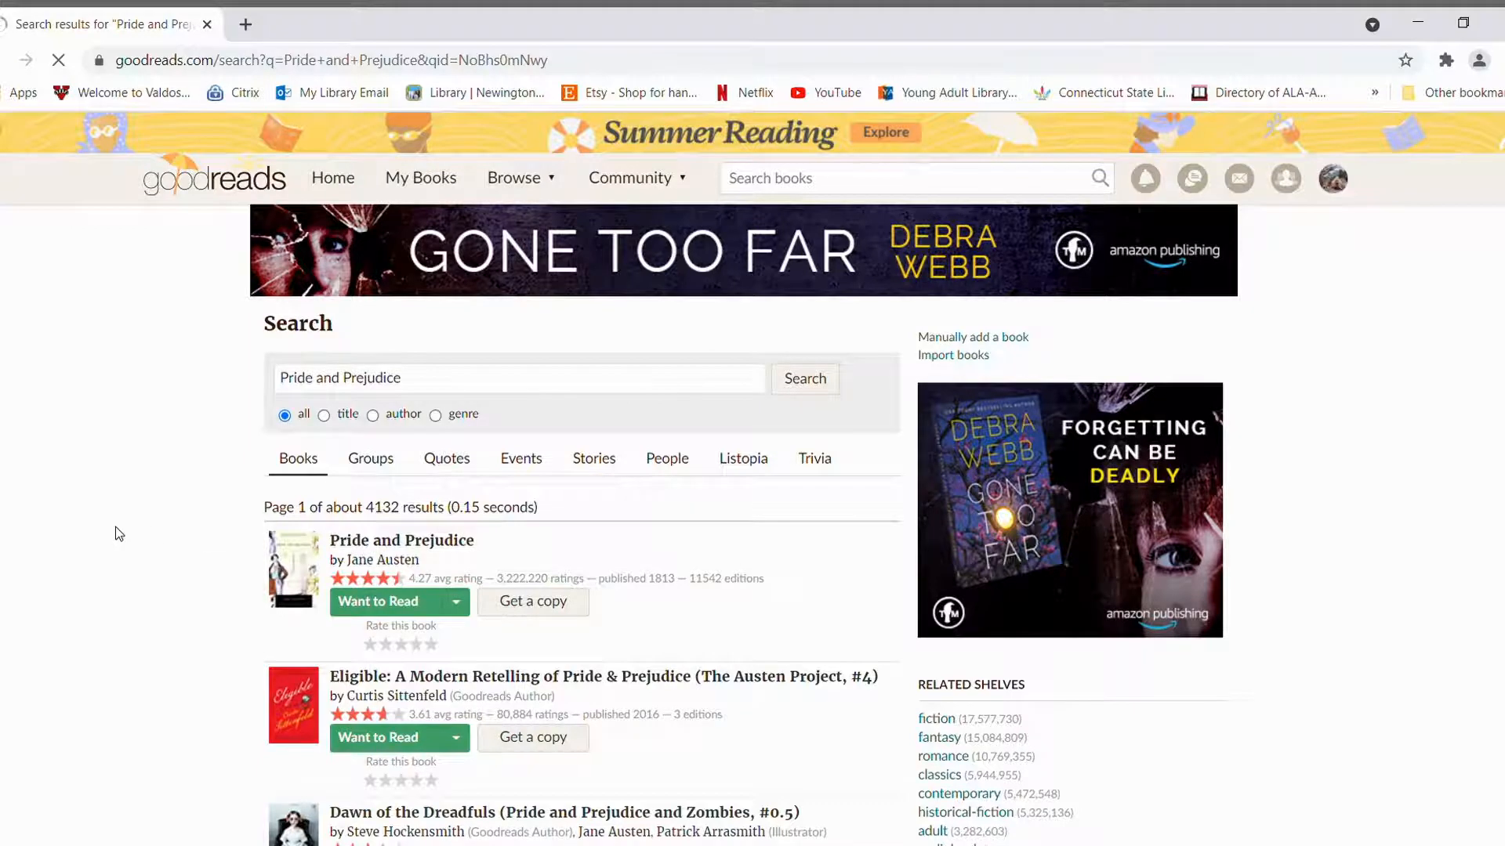
scroll(91, 533, "down", 1)
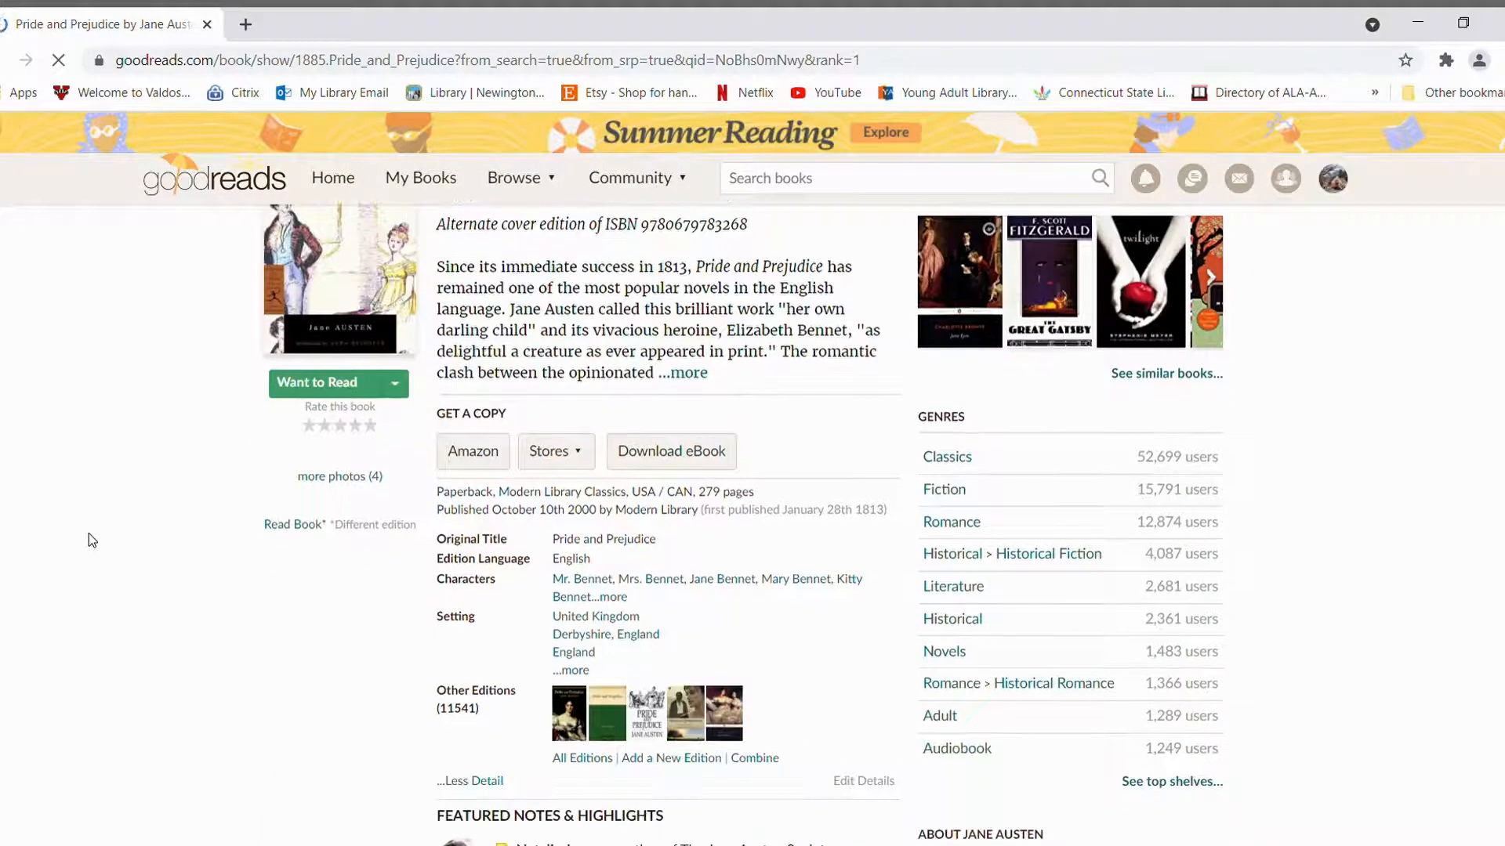
left_click(688, 373)
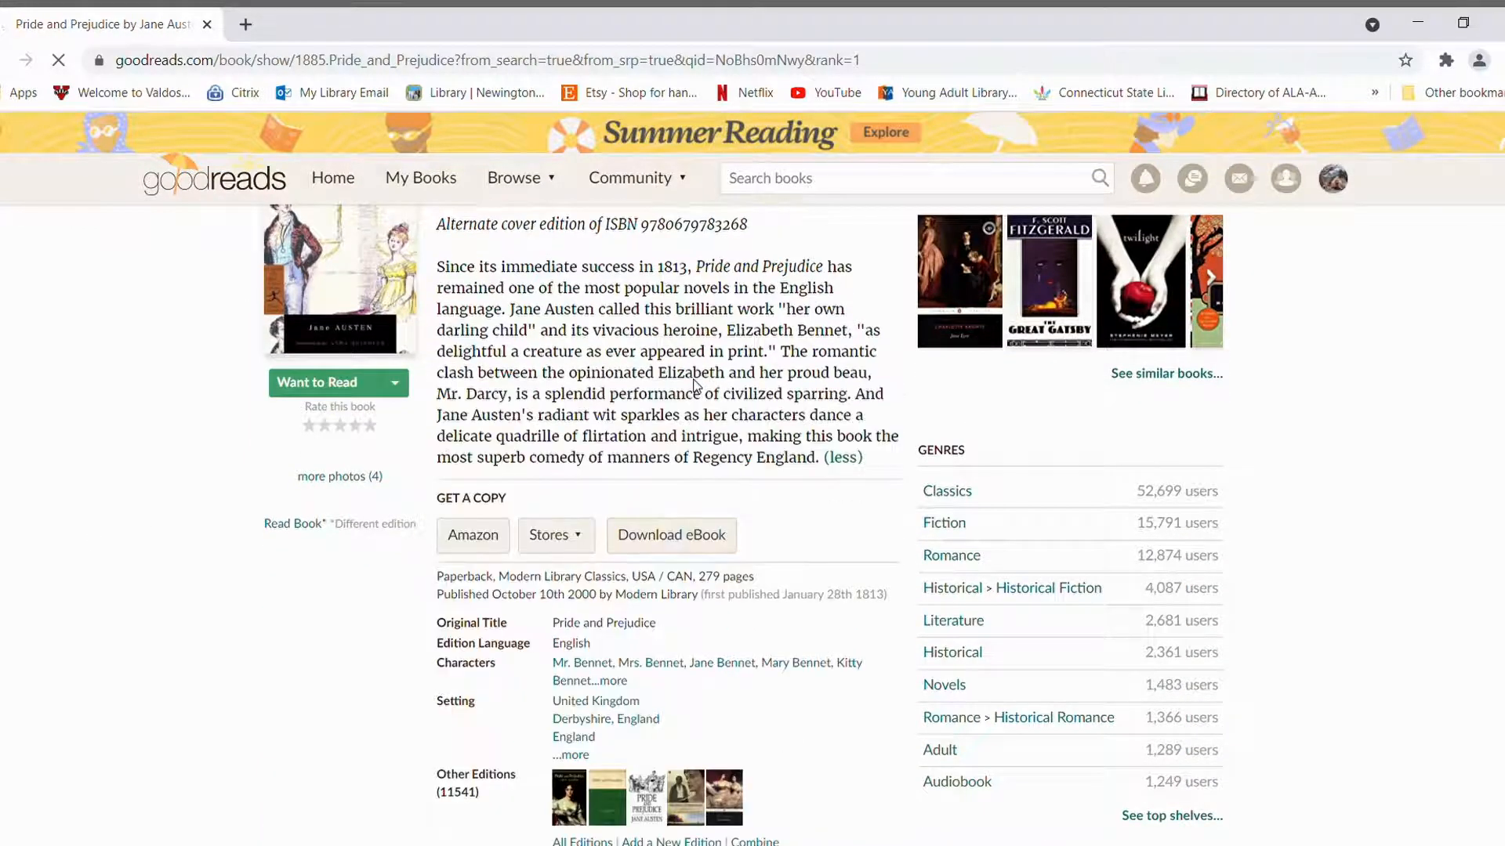
scroll(710, 404, "down", 1)
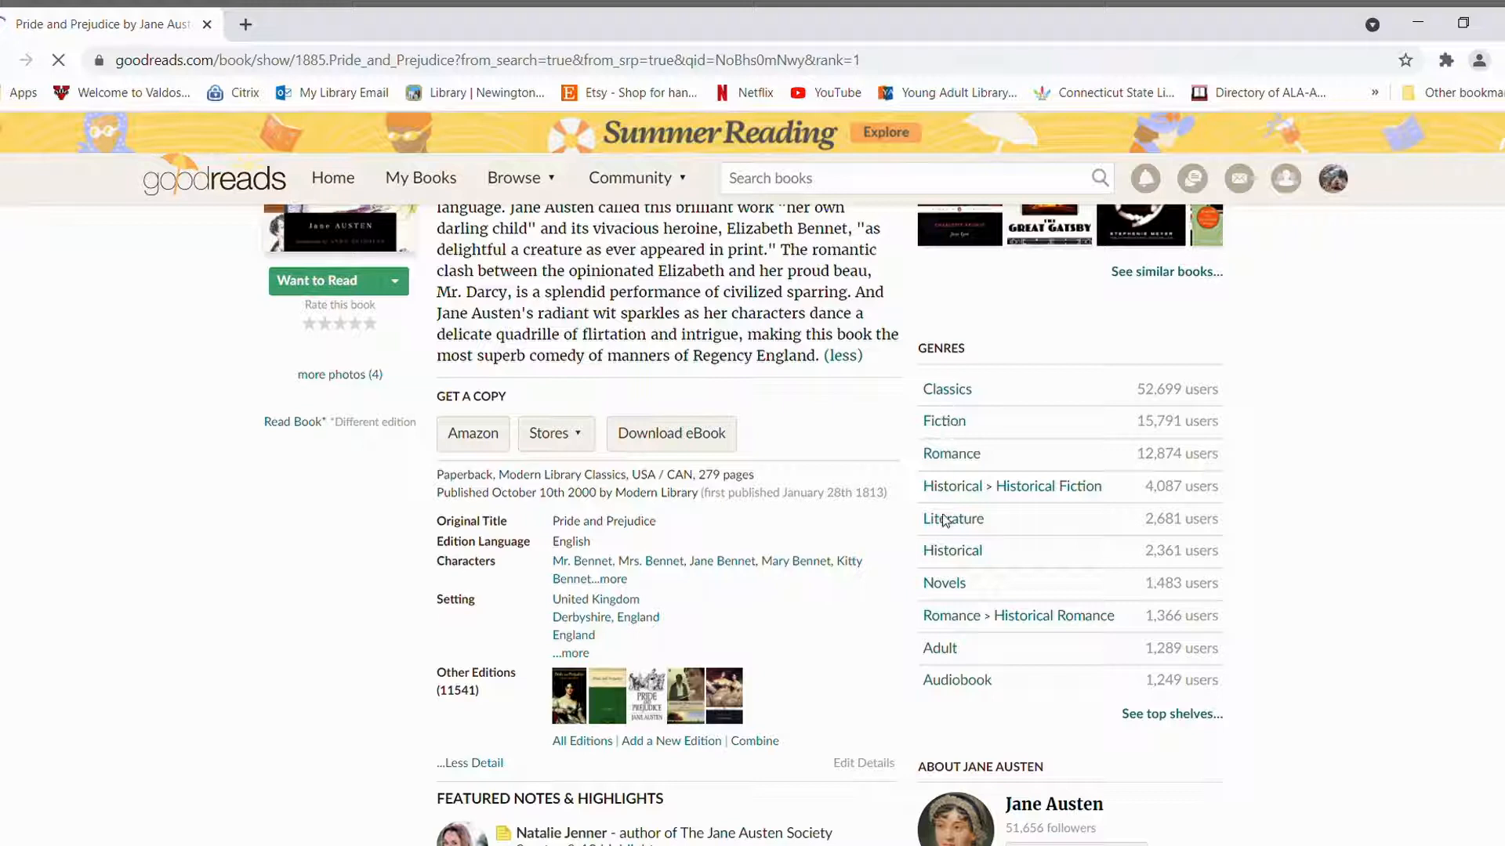
scroll(515, 502, "up", 2)
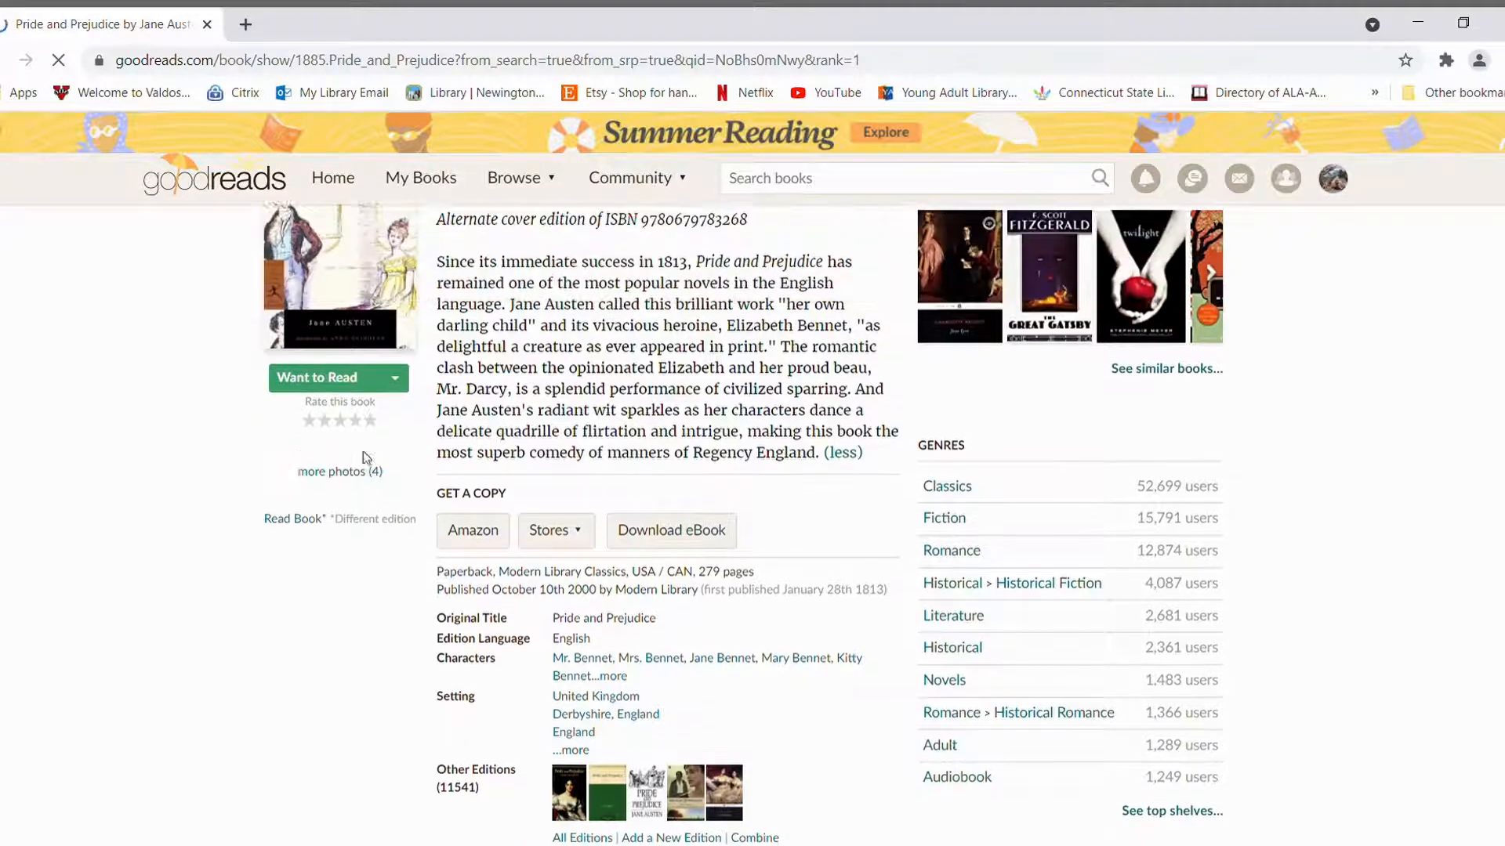
scroll(235, 436, "up", 3)
scroll(235, 437, "up", 3)
scroll(171, 530, "up", 4)
scroll(171, 529, "down", 2)
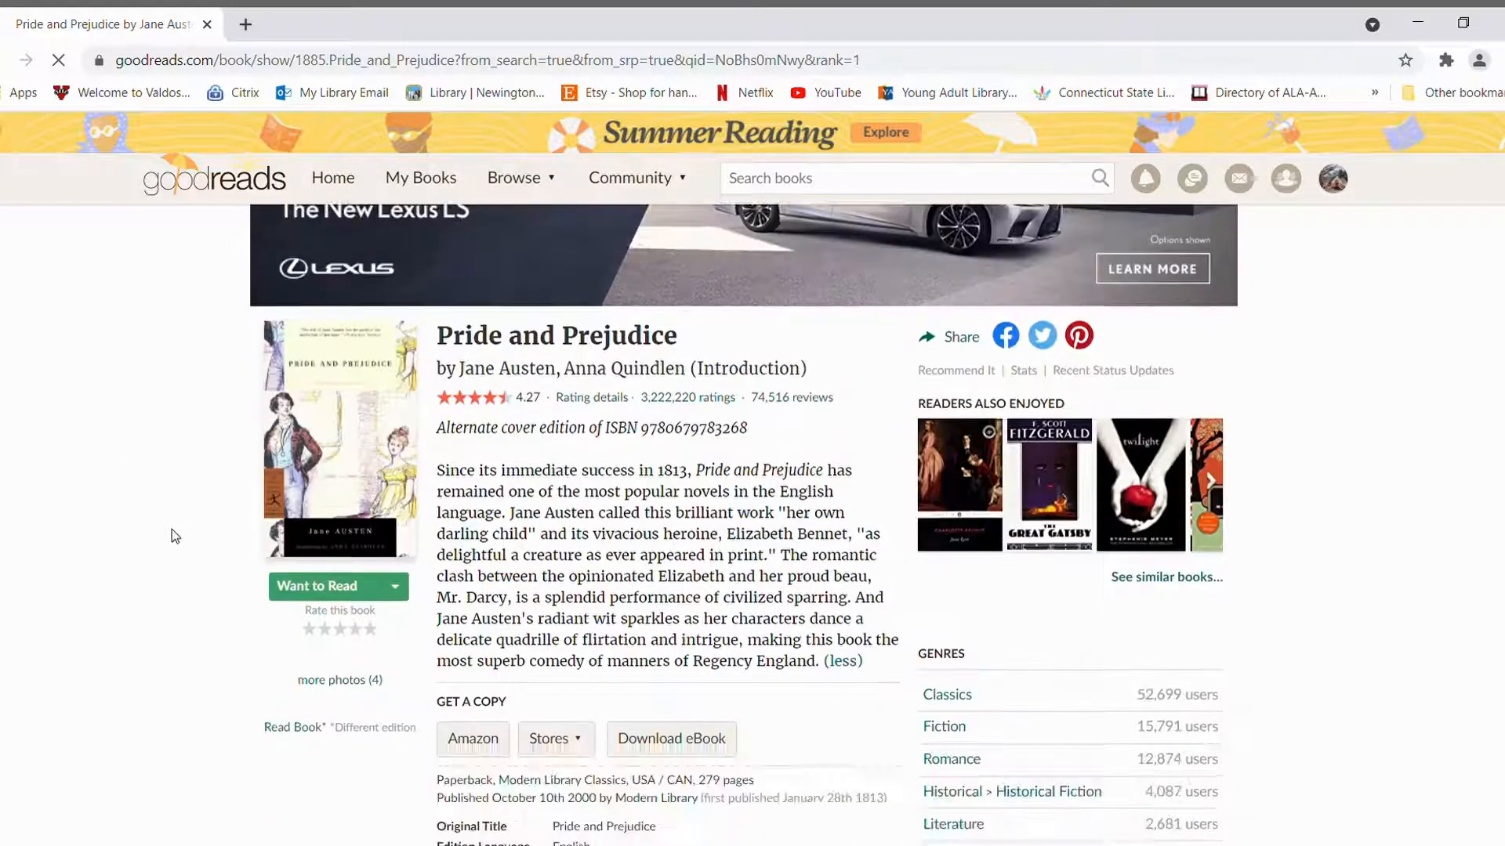
scroll(172, 530, "down", 2)
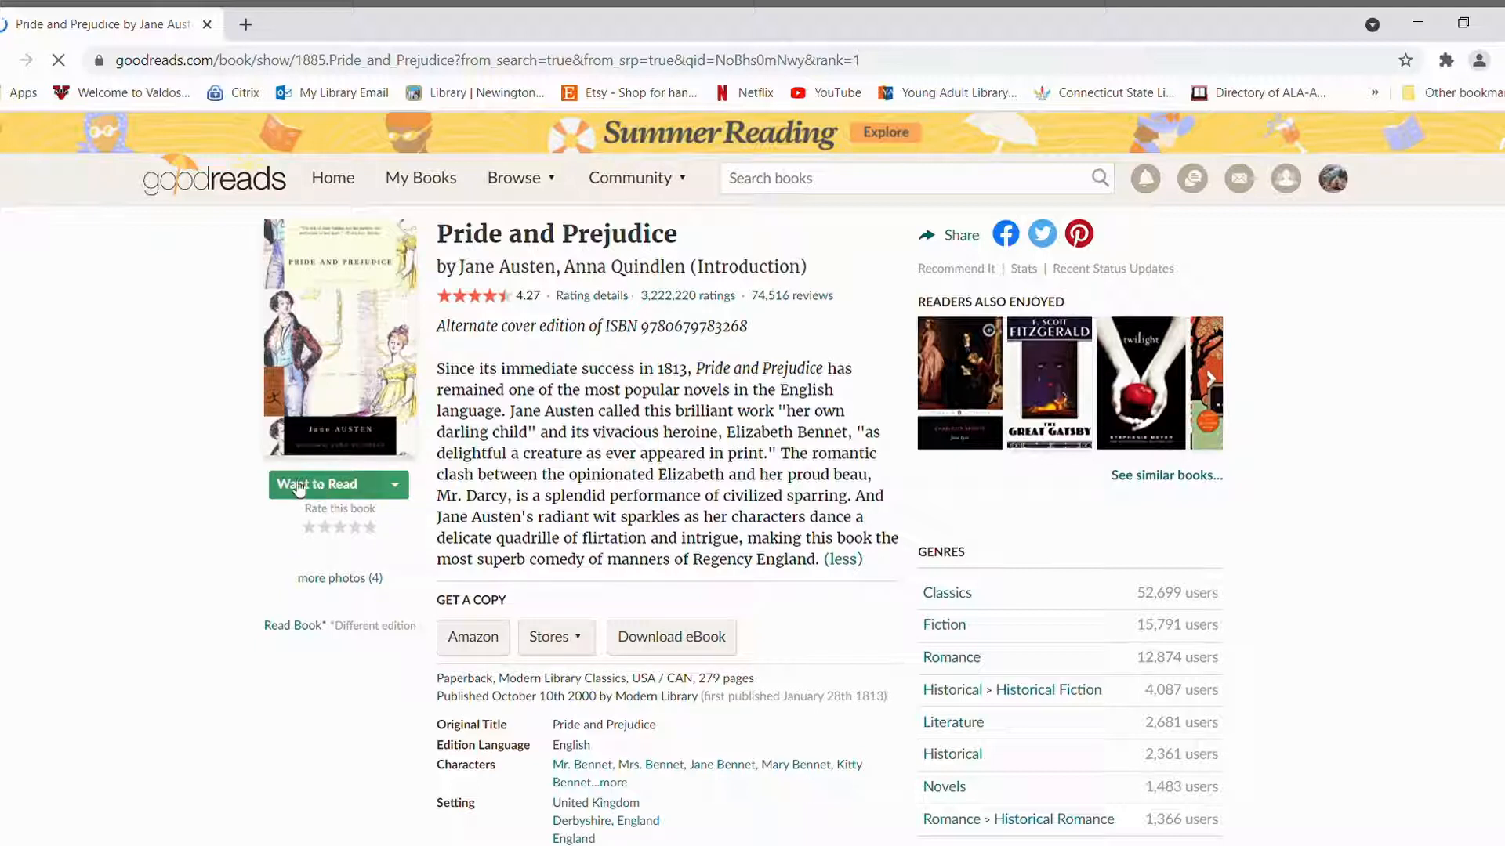
left_click(395, 485)
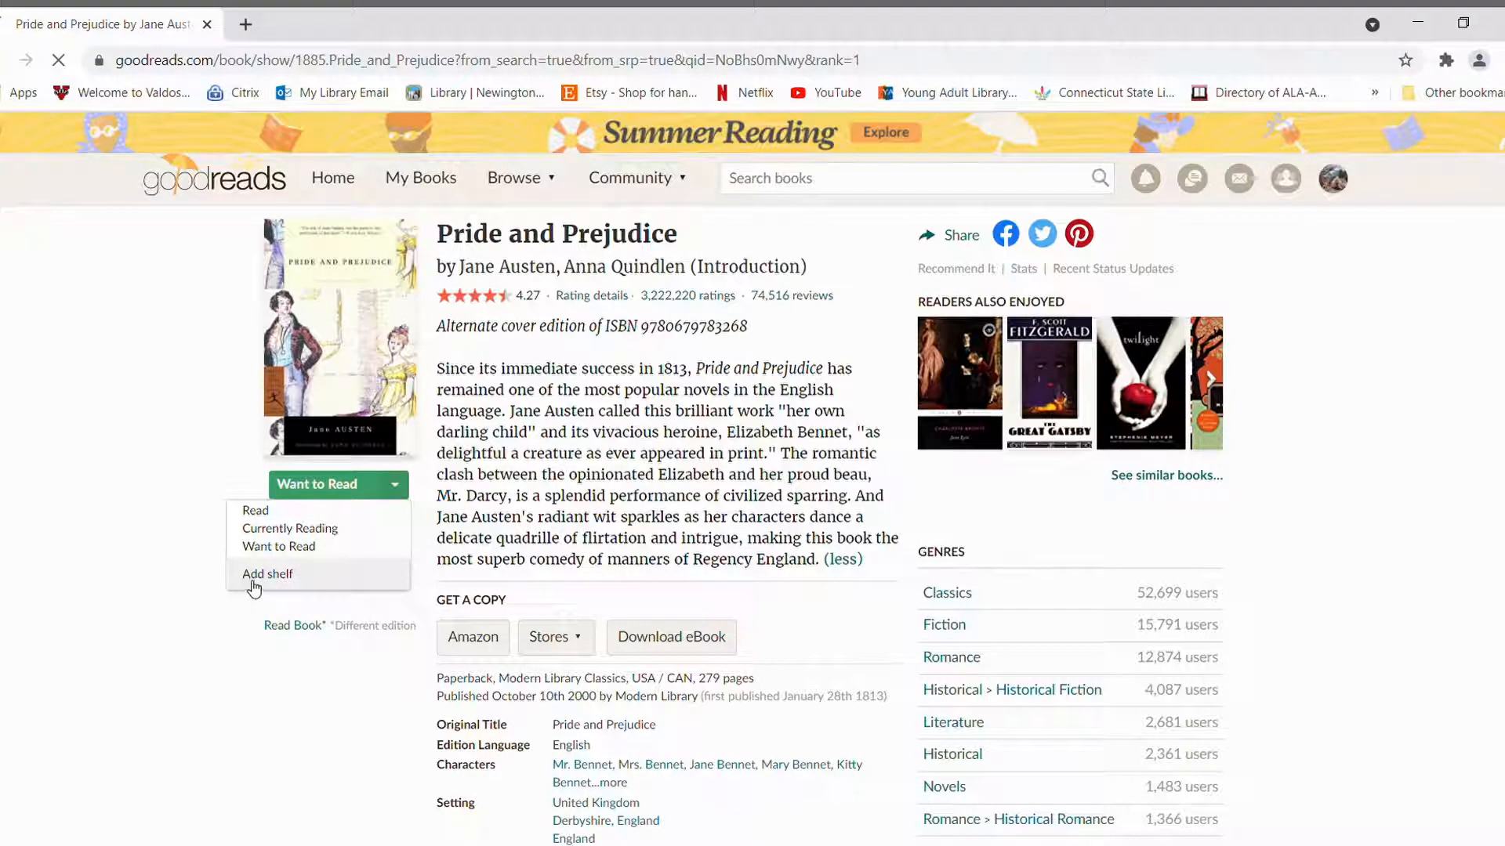
- Shelve Pride and Prejudice as Want to Read and reopen it from that shelf
left_click(334, 489)
left_click(332, 492)
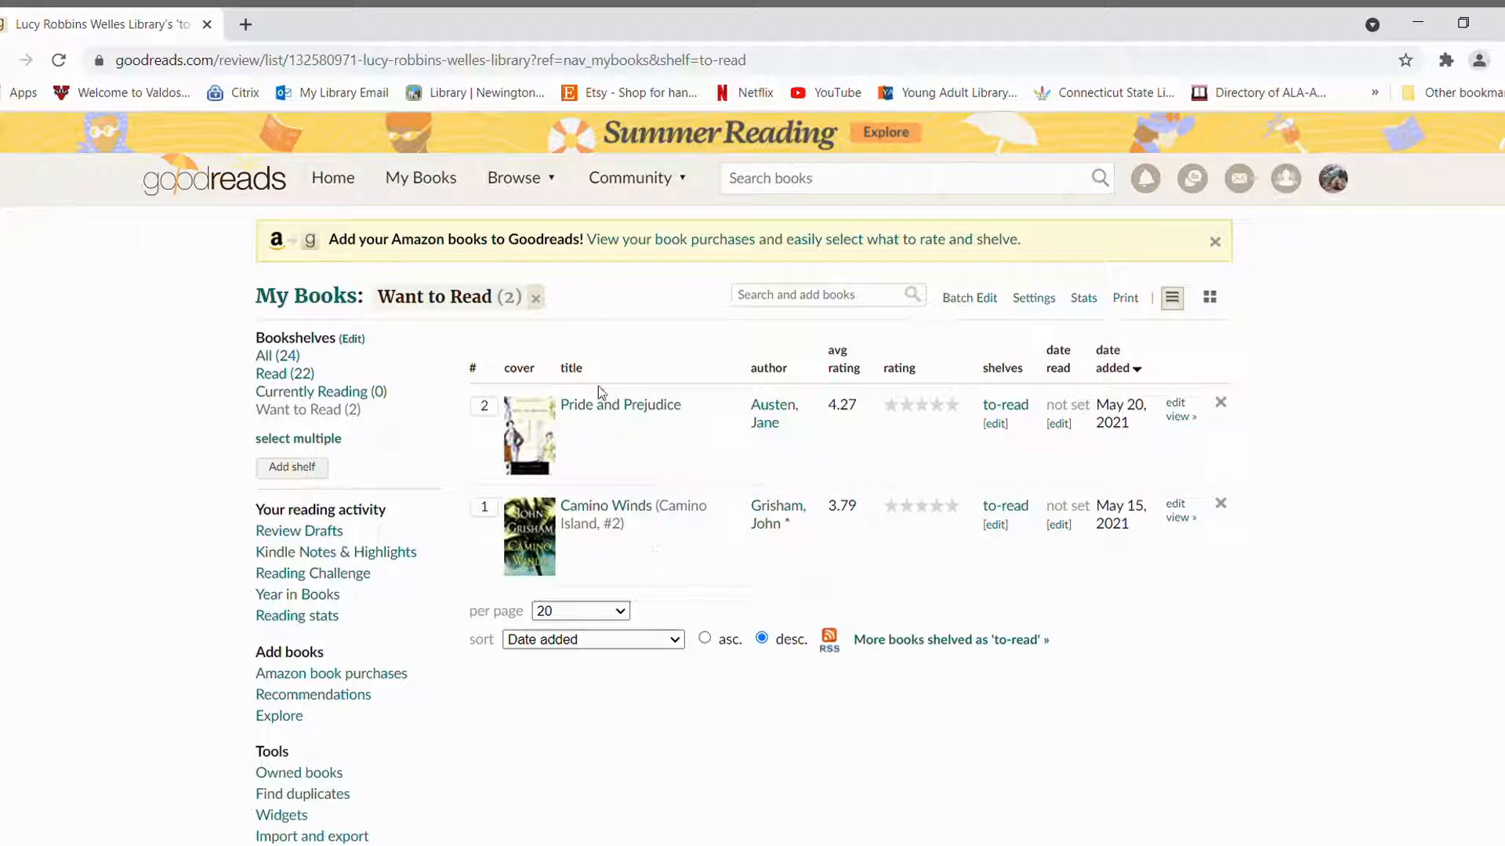
left_click(602, 418)
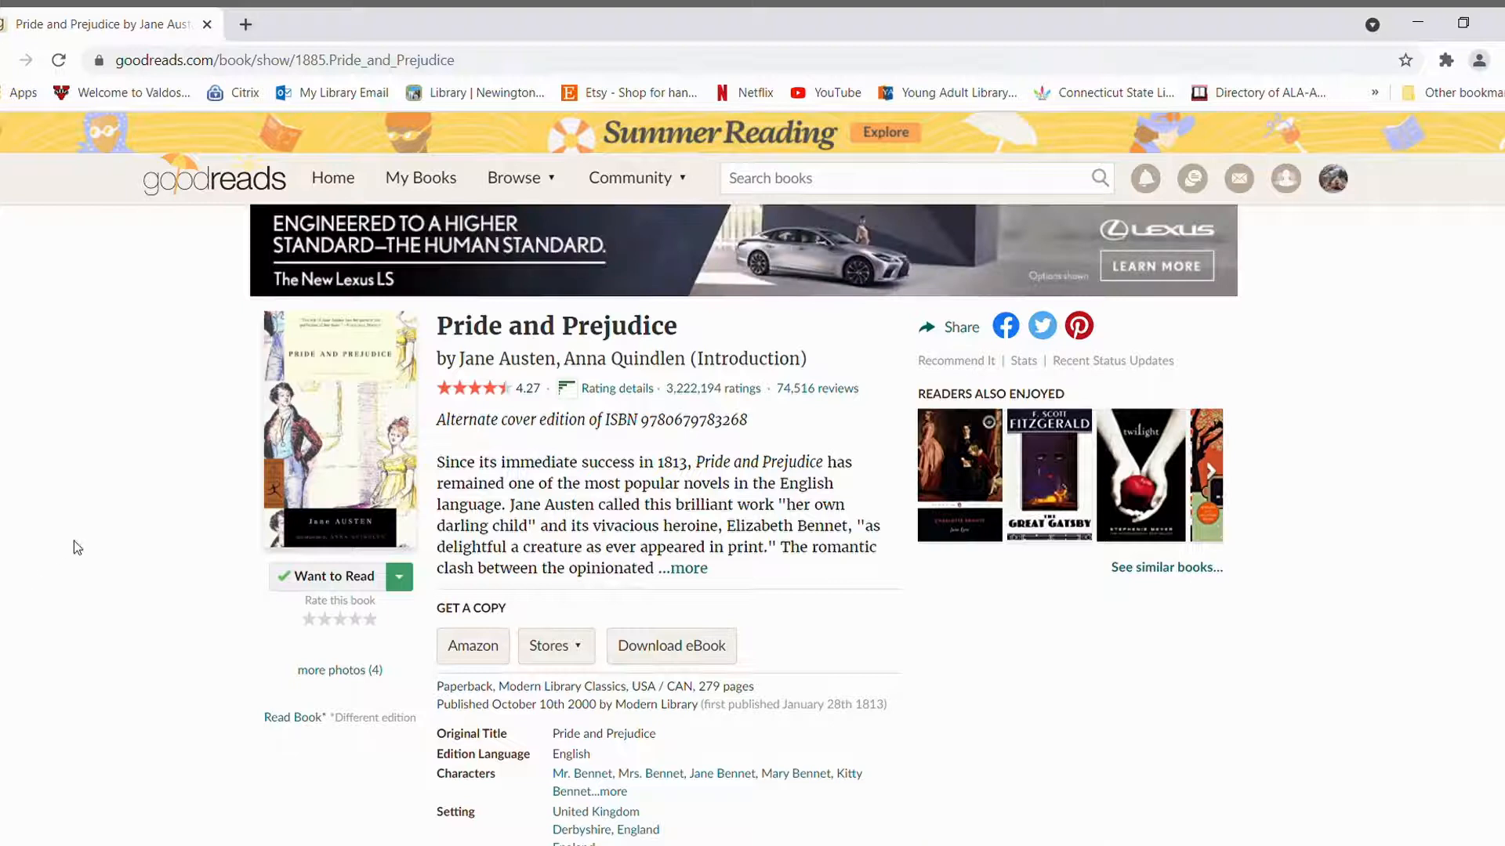
scroll(176, 517, "down", 2)
- Change Pride and Prejudice from Want to Read to Read, posting with an empty review
left_click(400, 280)
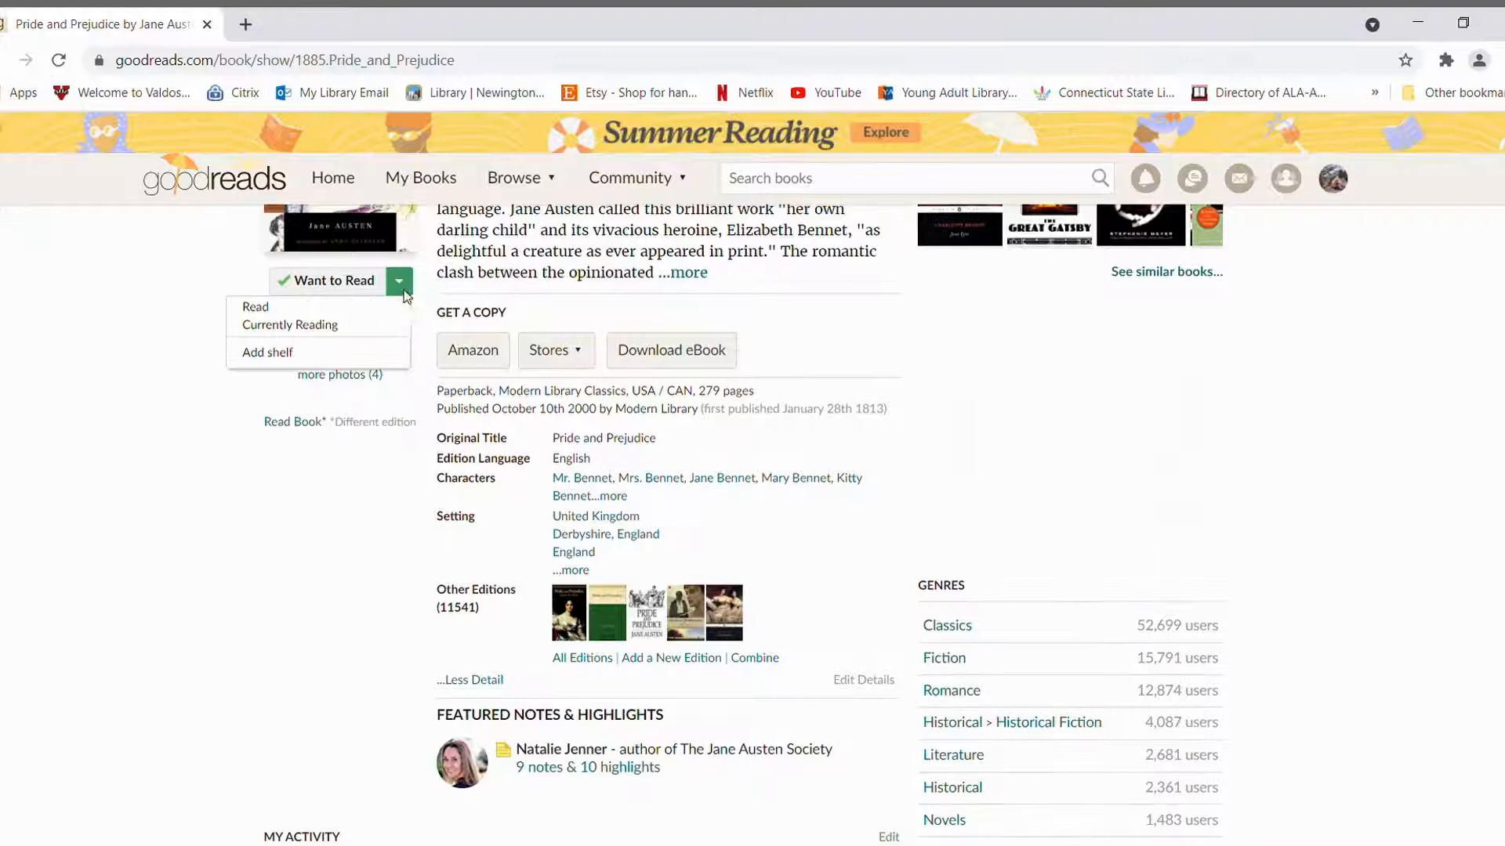
left_click(254, 309)
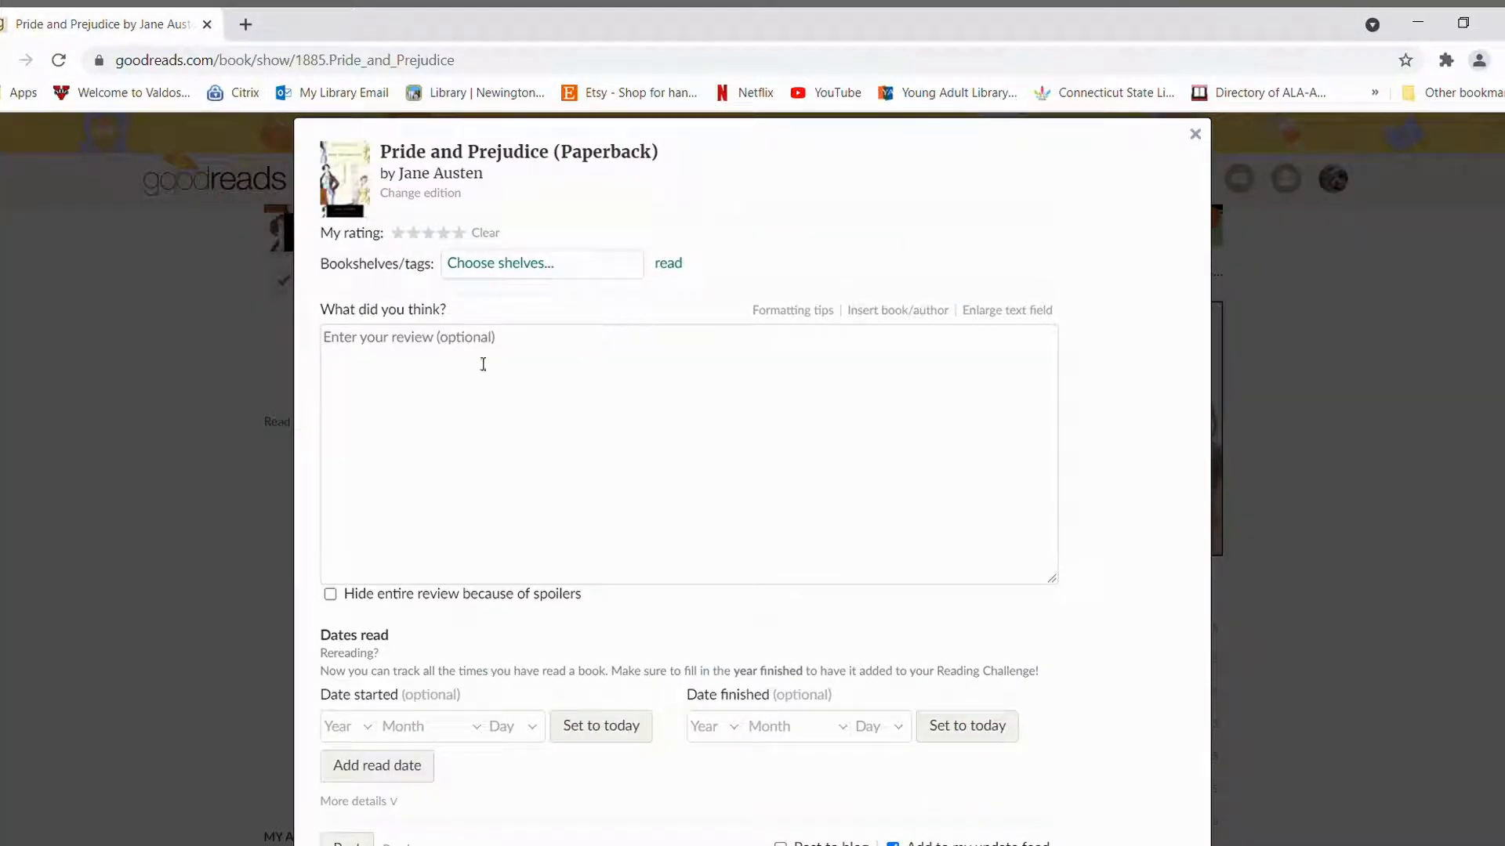
left_click(552, 391)
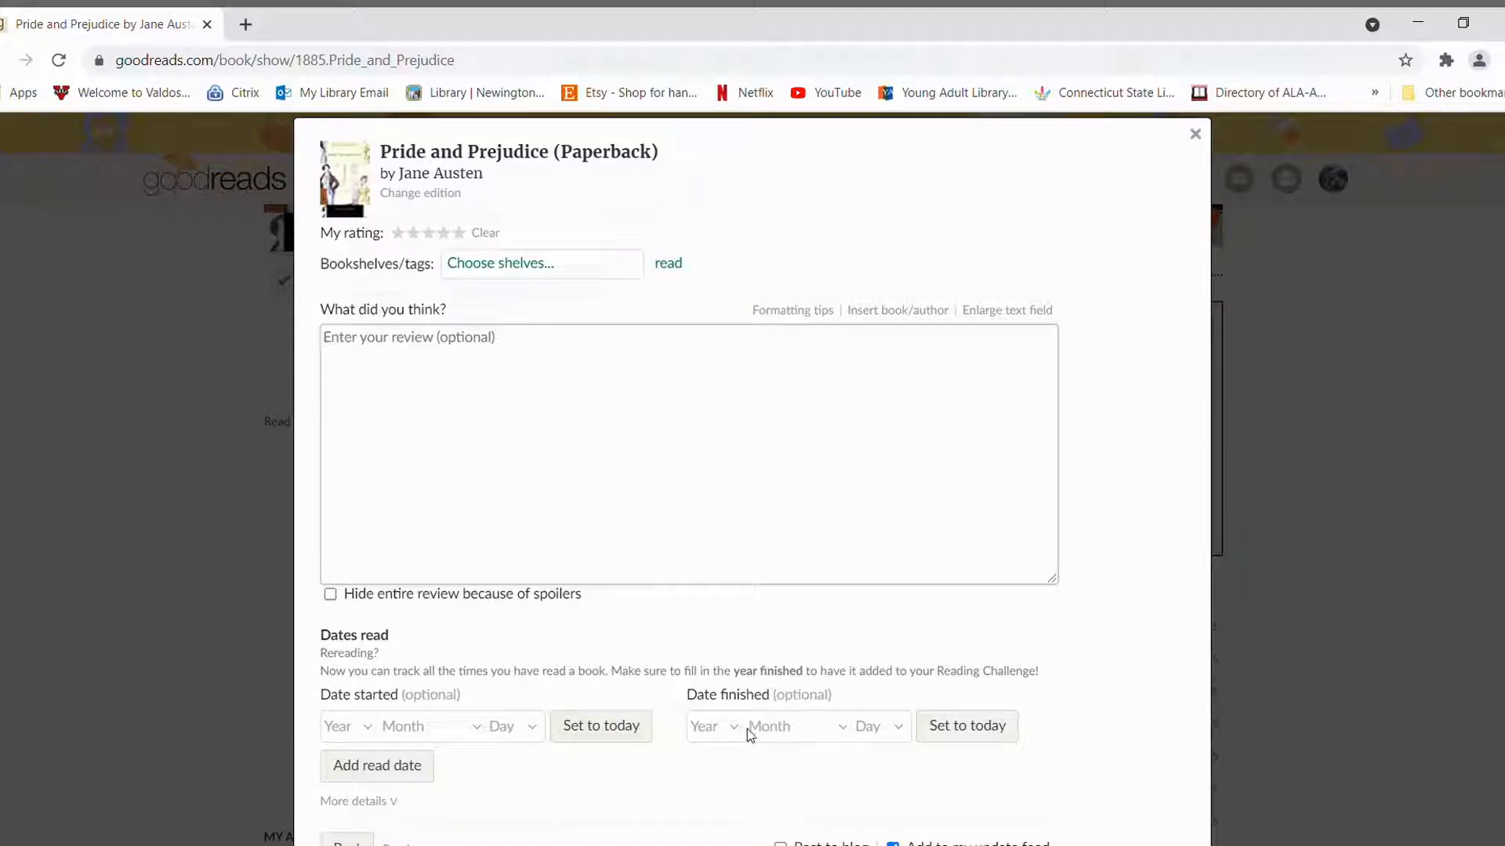
scroll(561, 771, "down", 2)
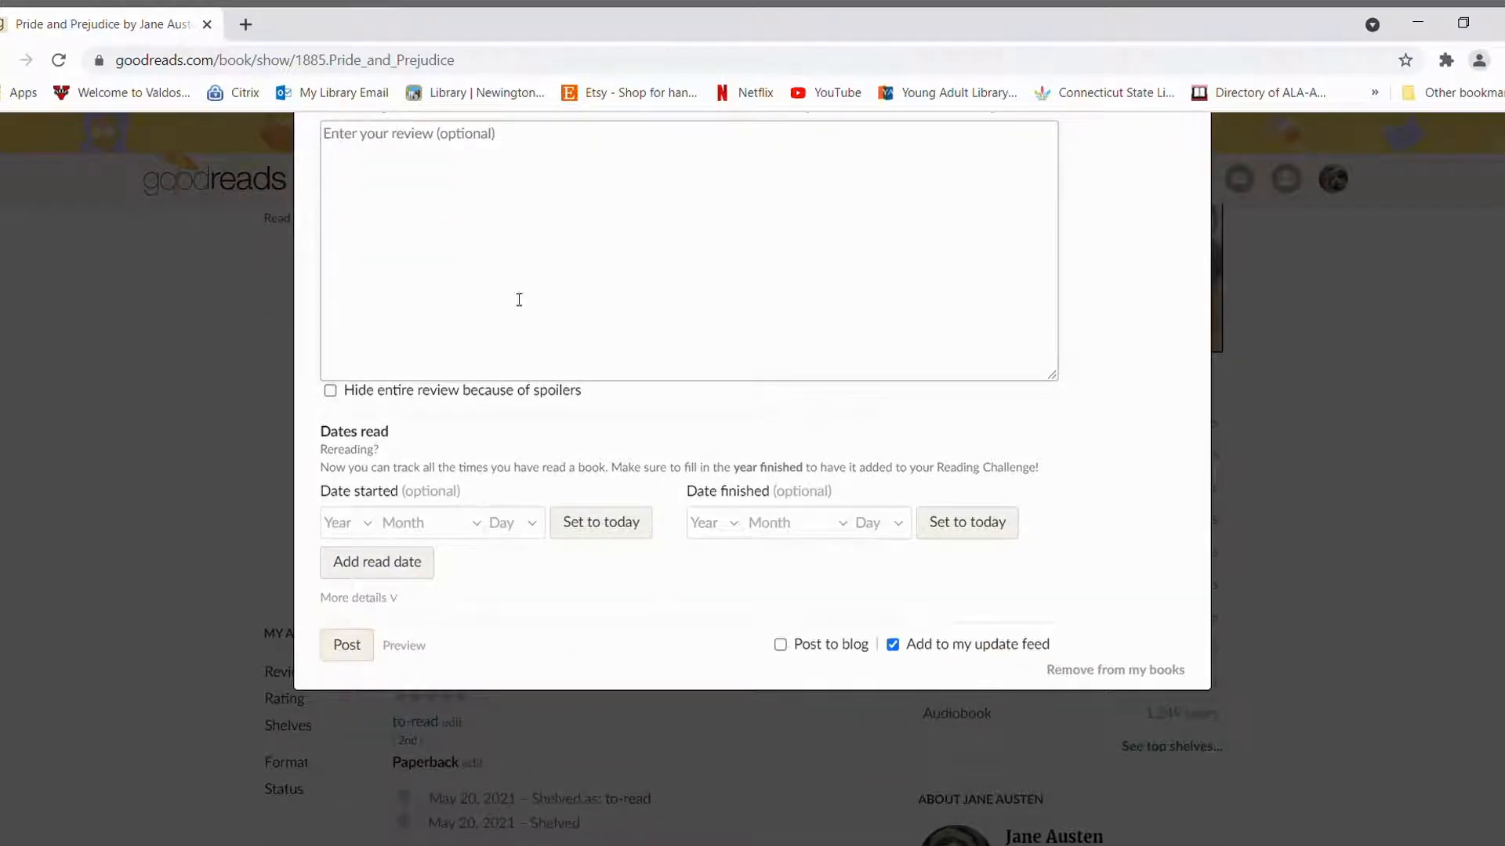
left_click(353, 650)
scroll(130, 637, "up", 3)
scroll(130, 655, "up", 3)
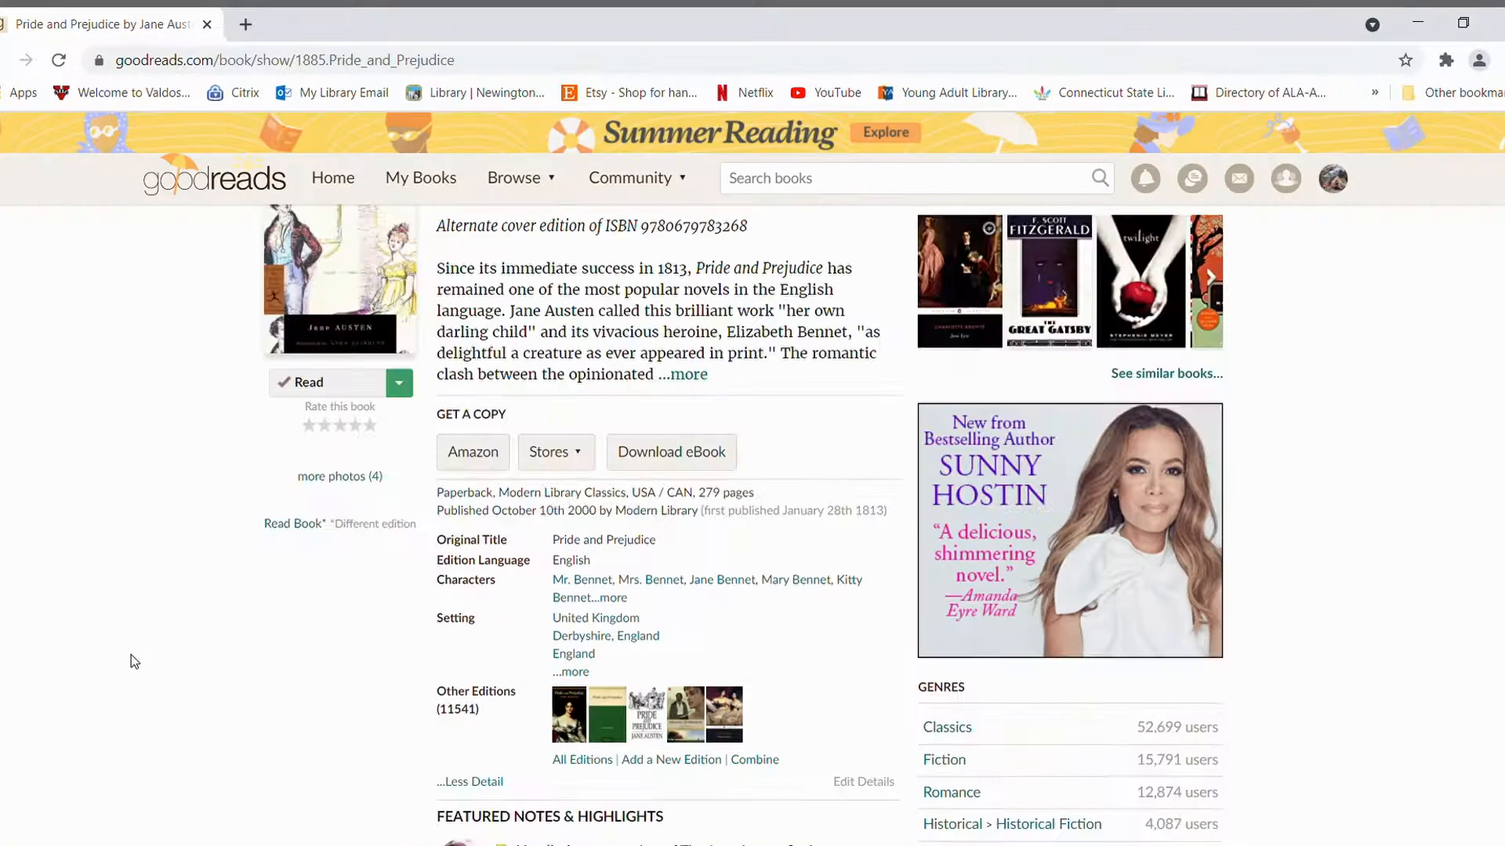
scroll(131, 655, "up", 3)
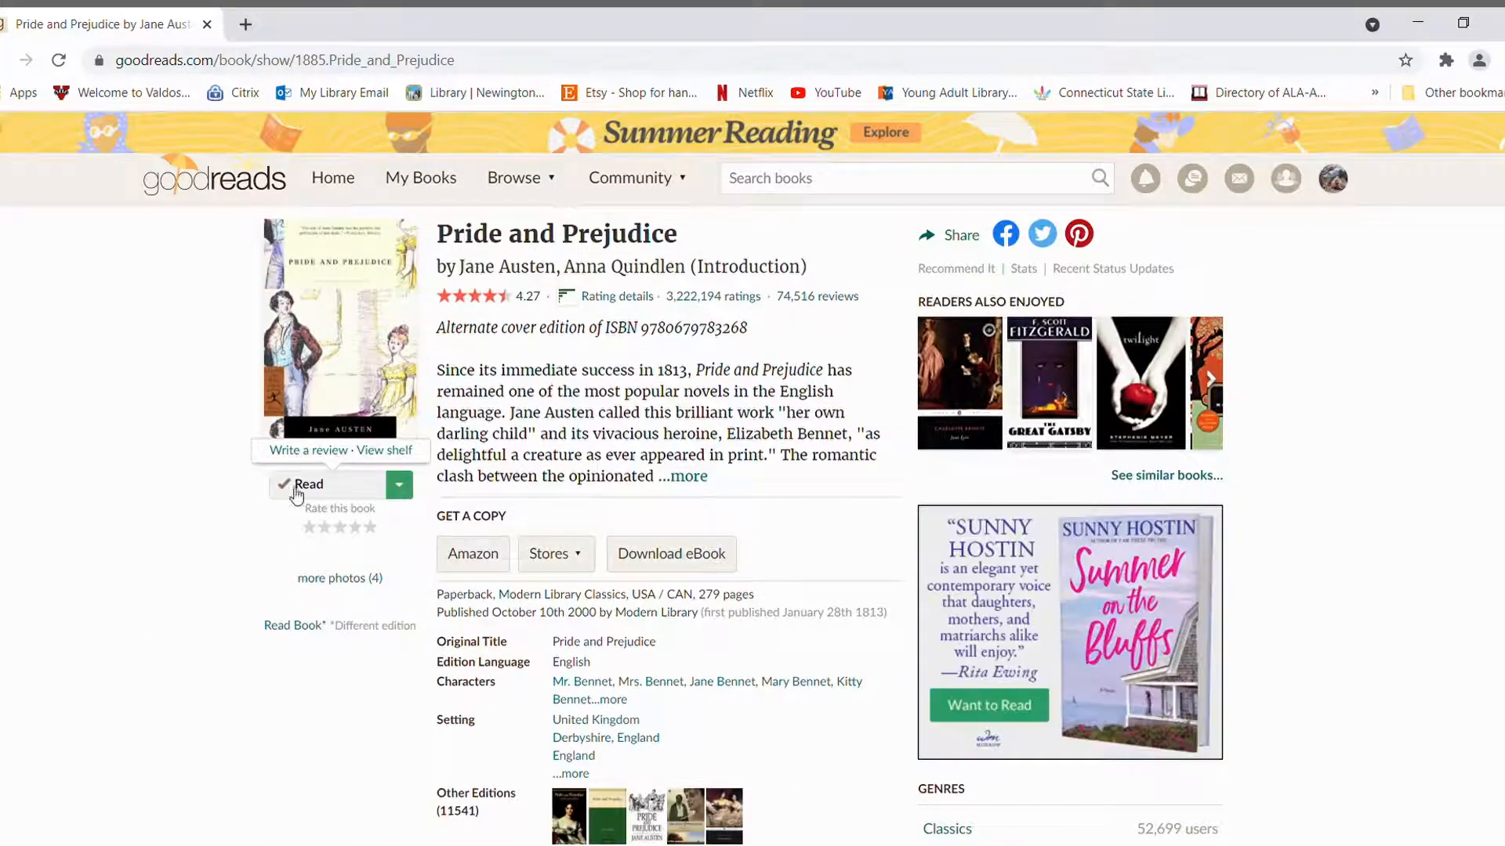
- Show the Read (23) shelf in My Books with Pride and Prejudice newest
left_click(422, 177)
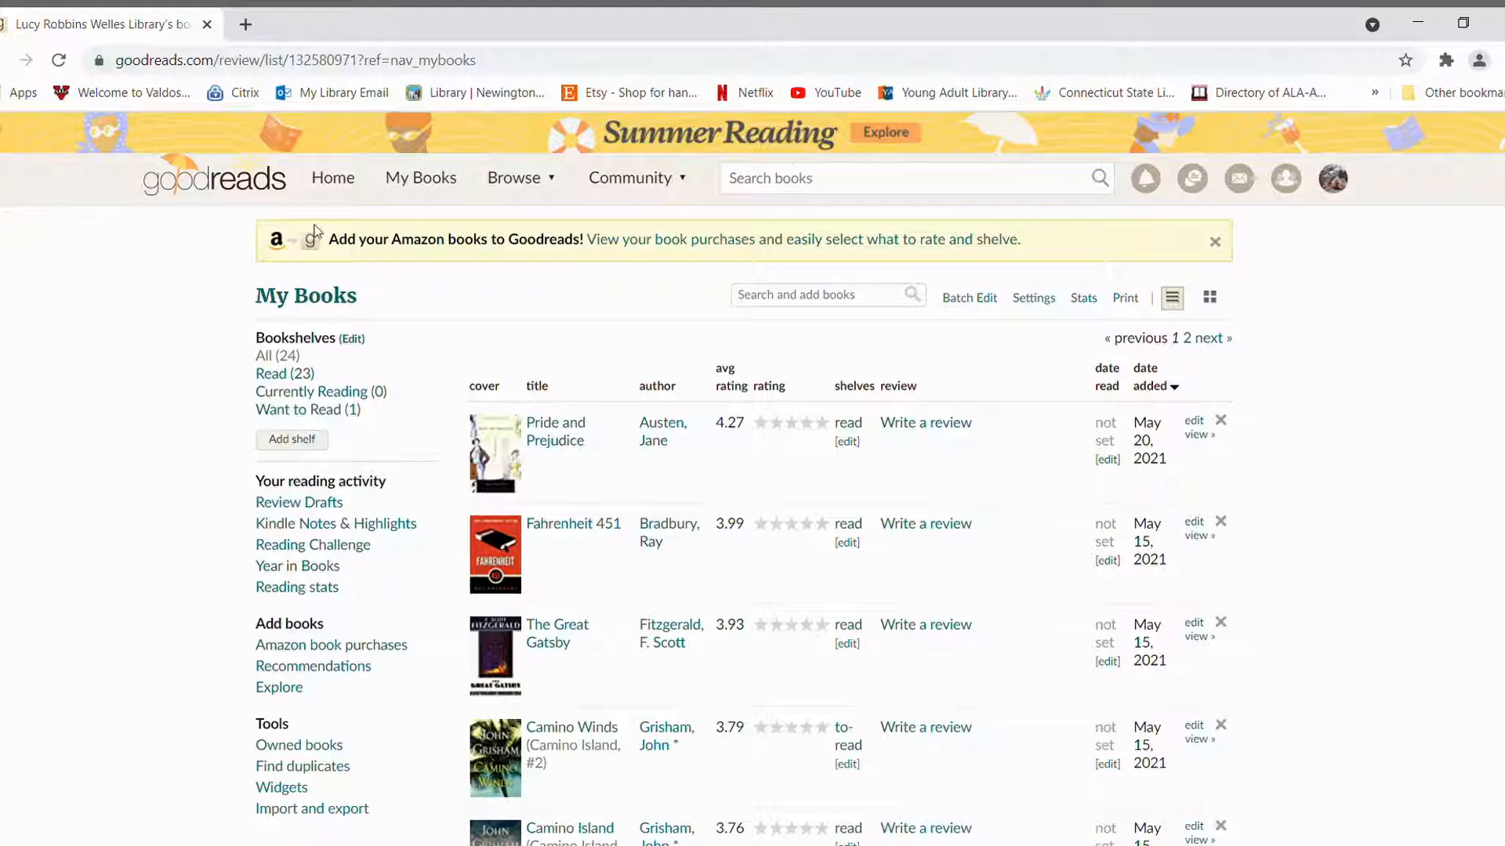
left_click(278, 375)
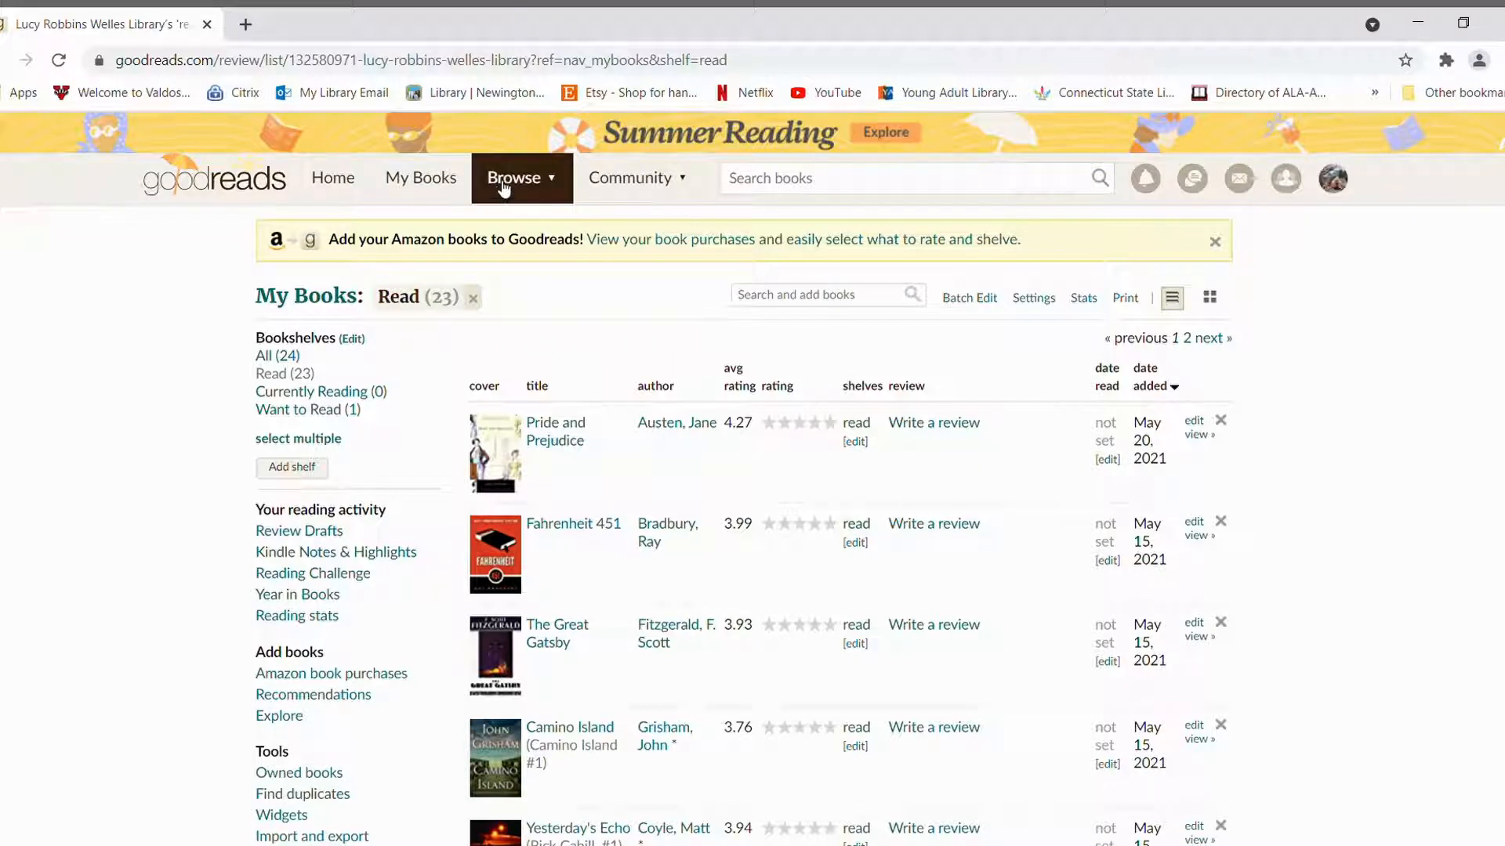
- Reach the All Genres page from the Browse menu
left_click(529, 183)
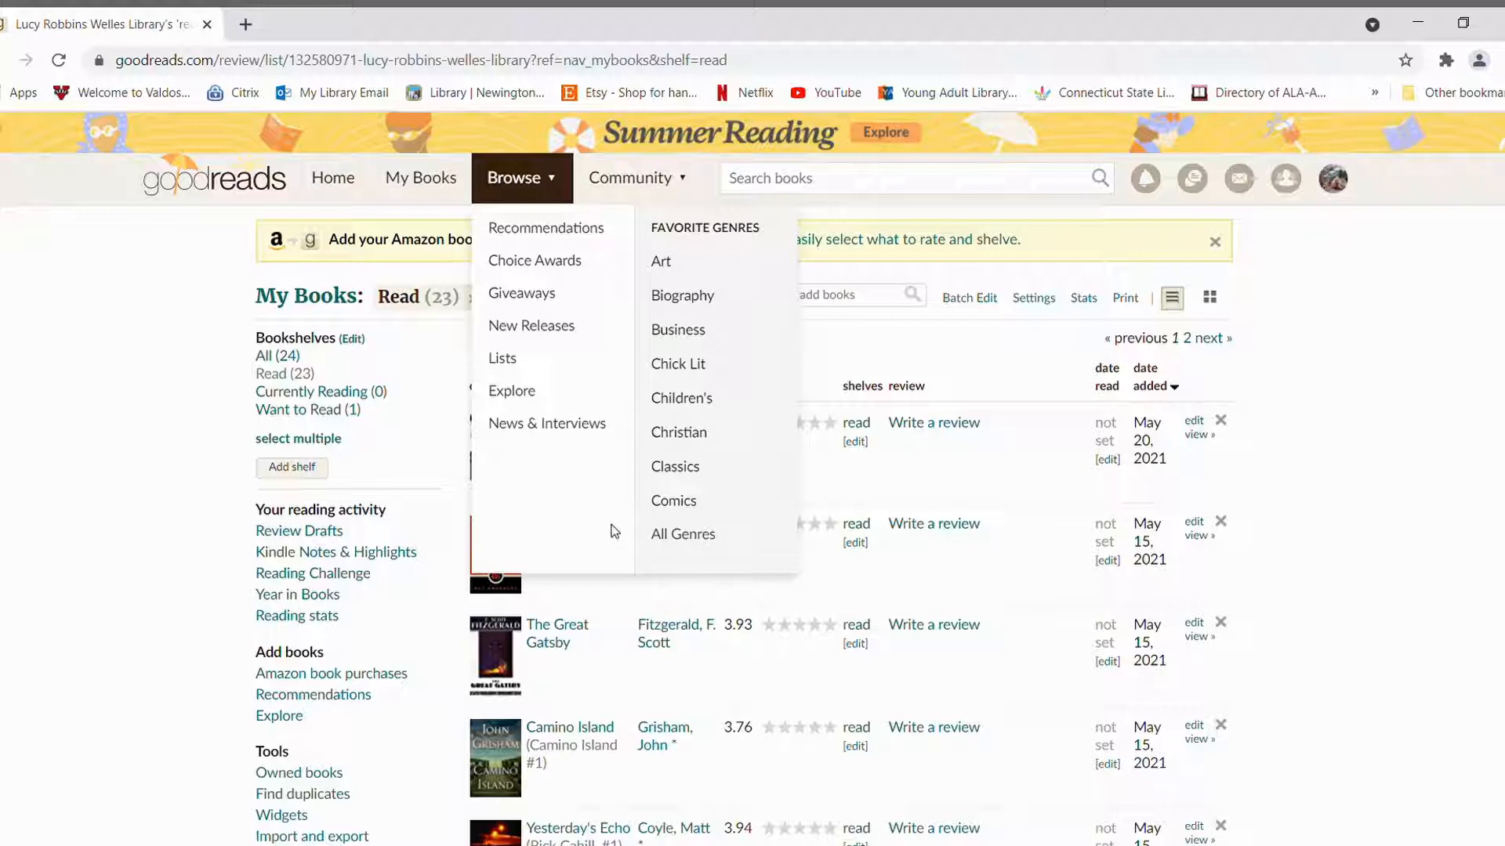
left_click(661, 538)
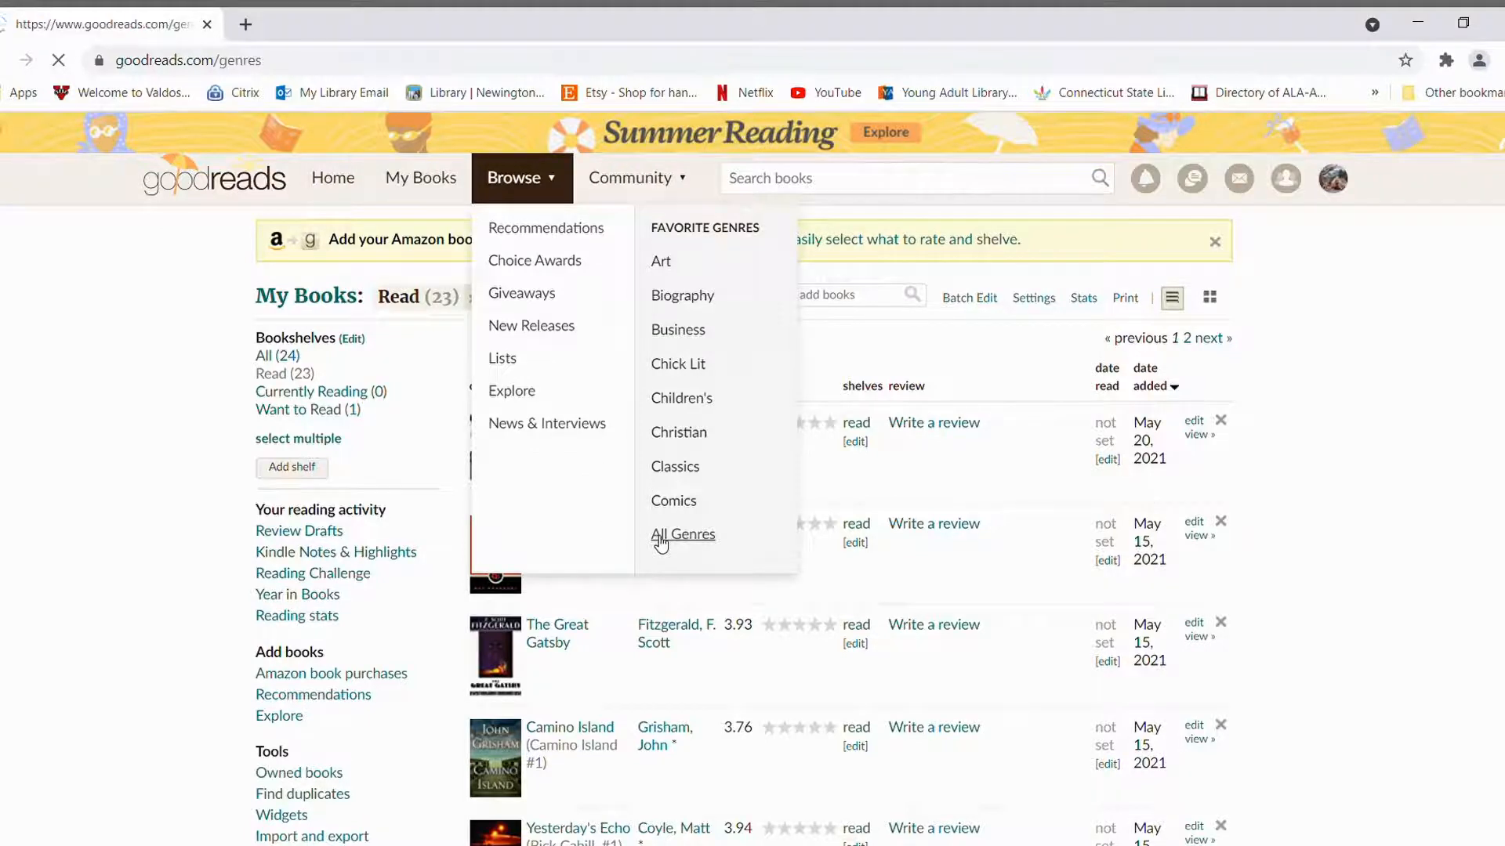
scroll(82, 398, "down", 1)
scroll(82, 399, "down", 1)
scroll(260, 470, "down", 2)
scroll(165, 477, "up", 4)
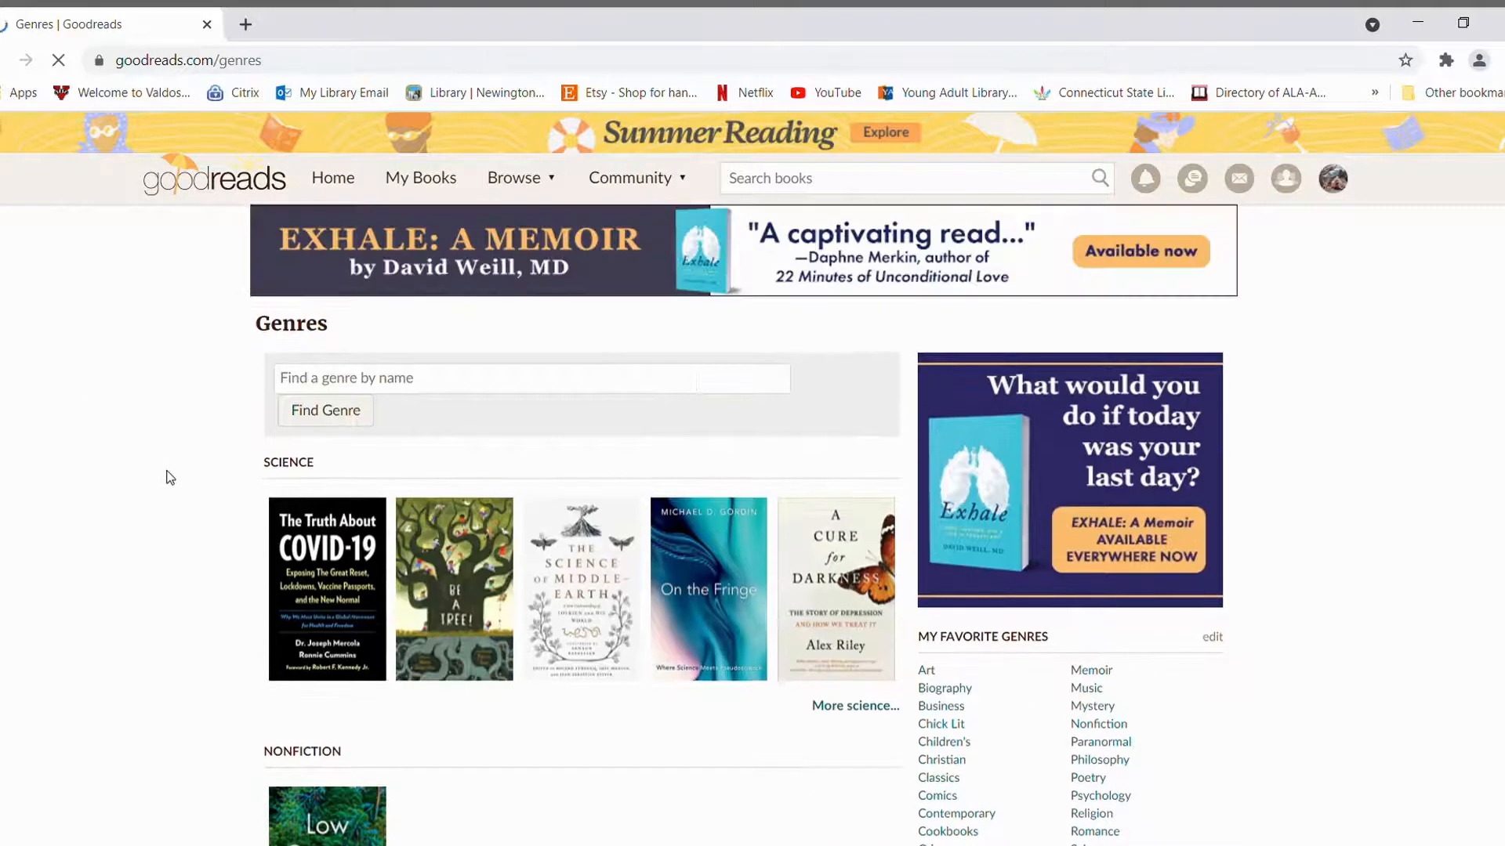
scroll(166, 476, "down", 3)
scroll(636, 506, "down", 2)
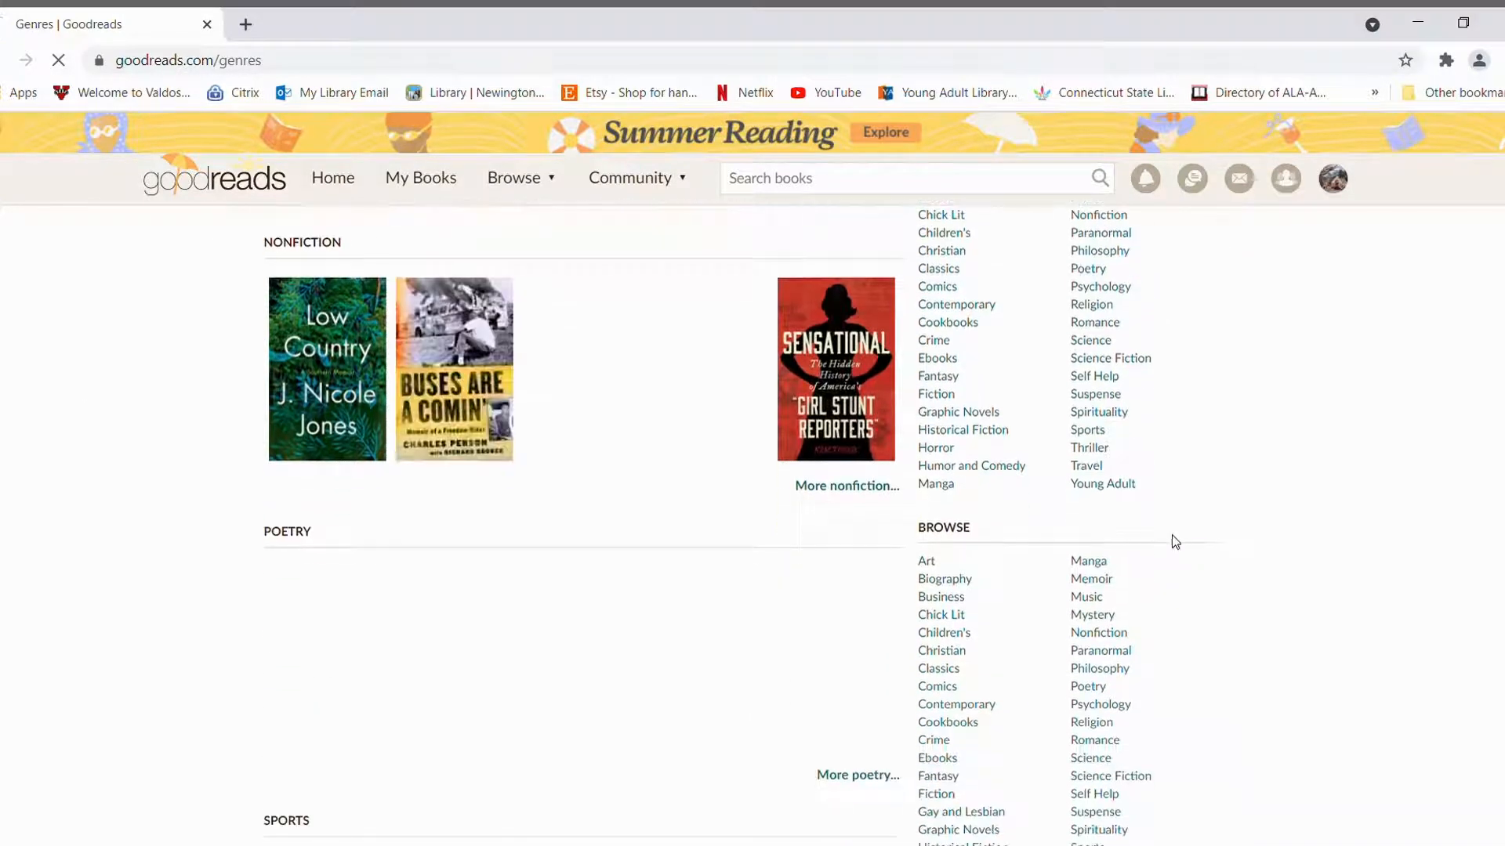
scroll(1158, 550, "up", 2)
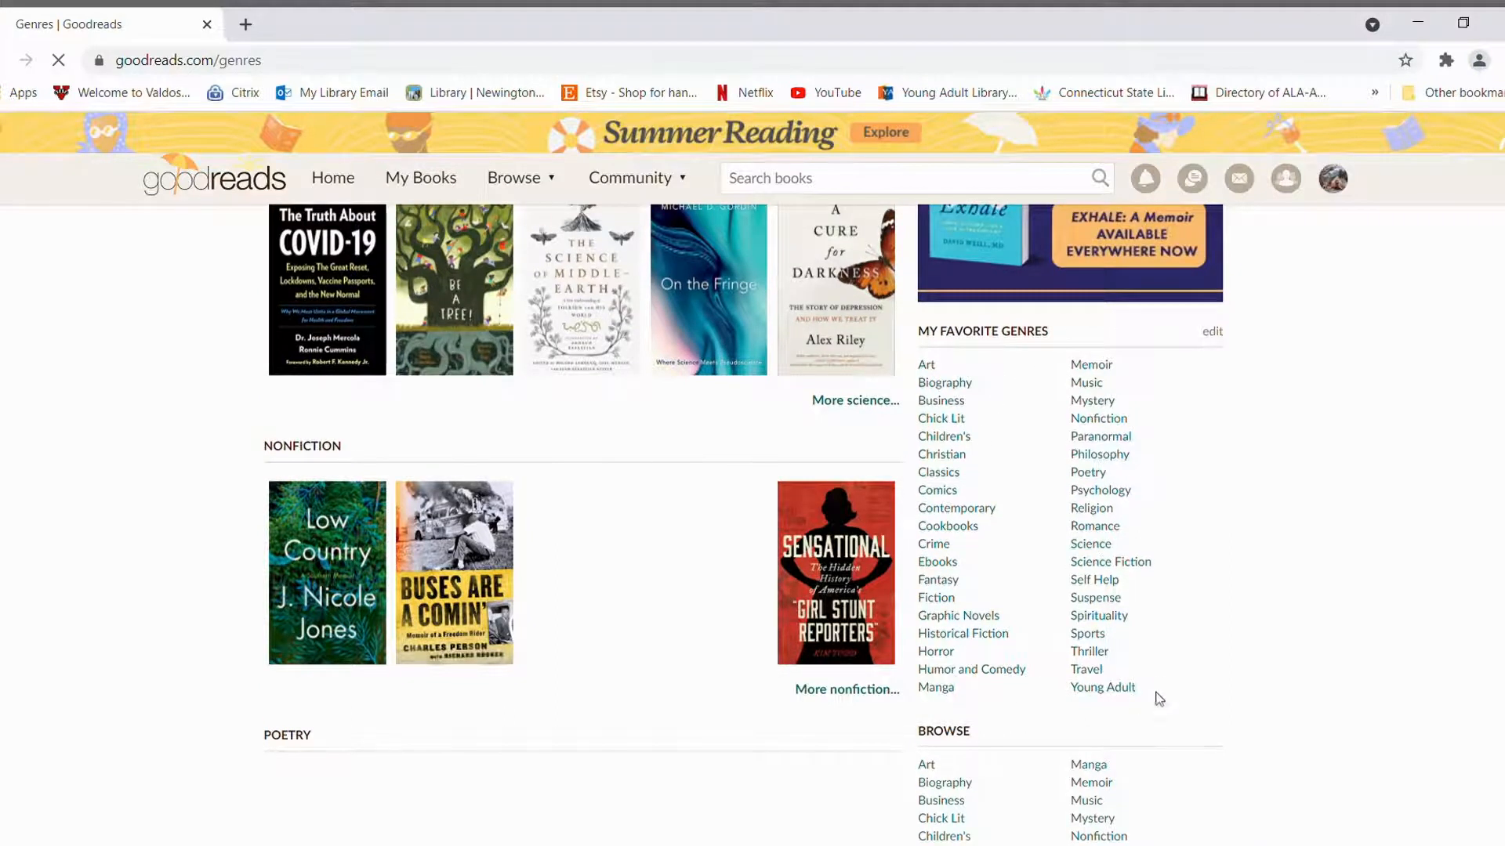
scroll(1161, 693, "down", 3)
scroll(1159, 674, "down", 2)
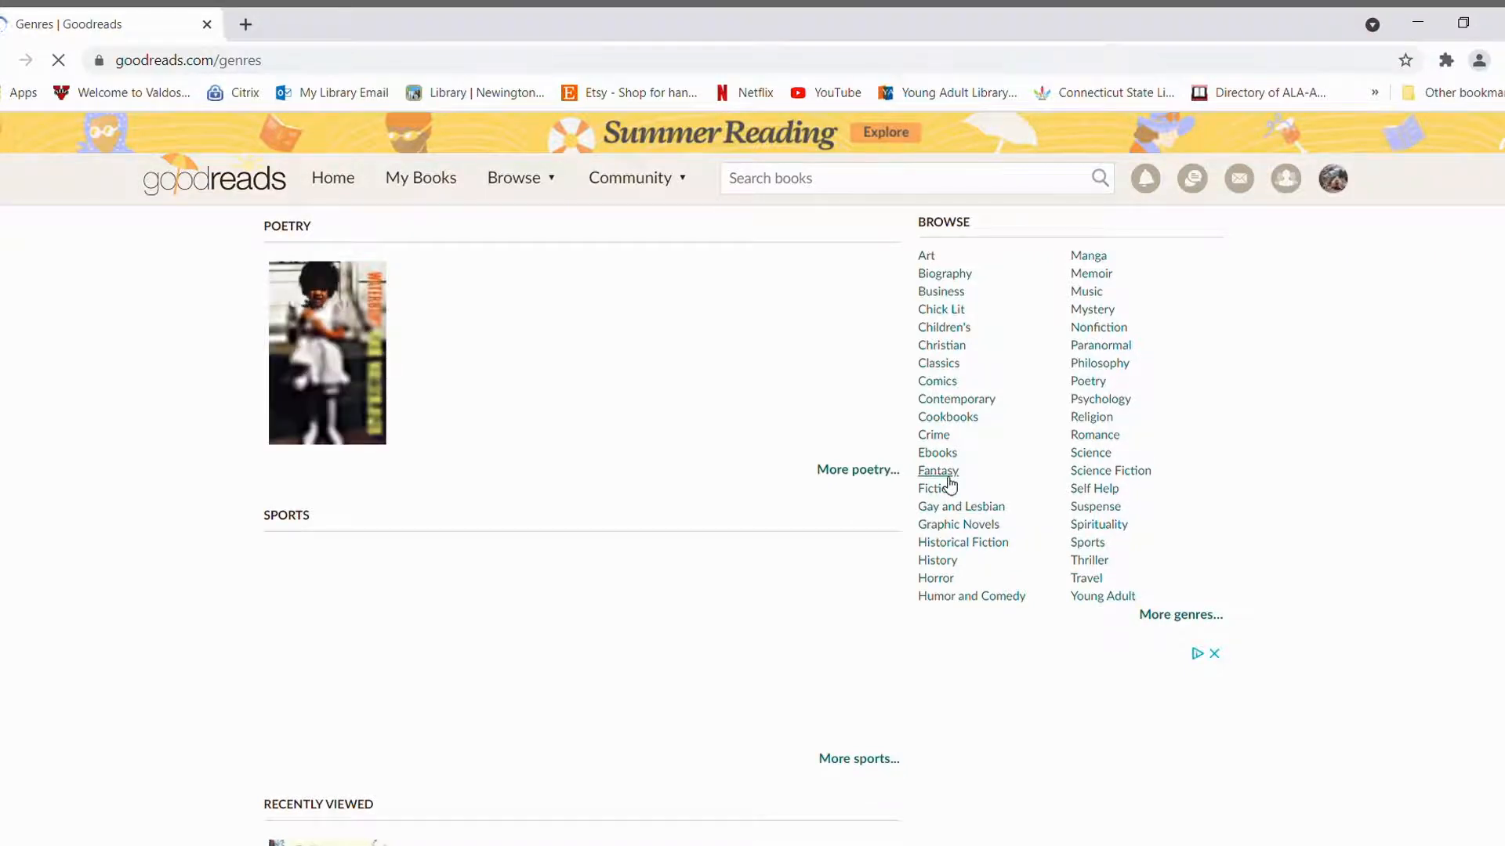
- View the Fantasy genre page with its new releases and related genres
left_click(938, 470)
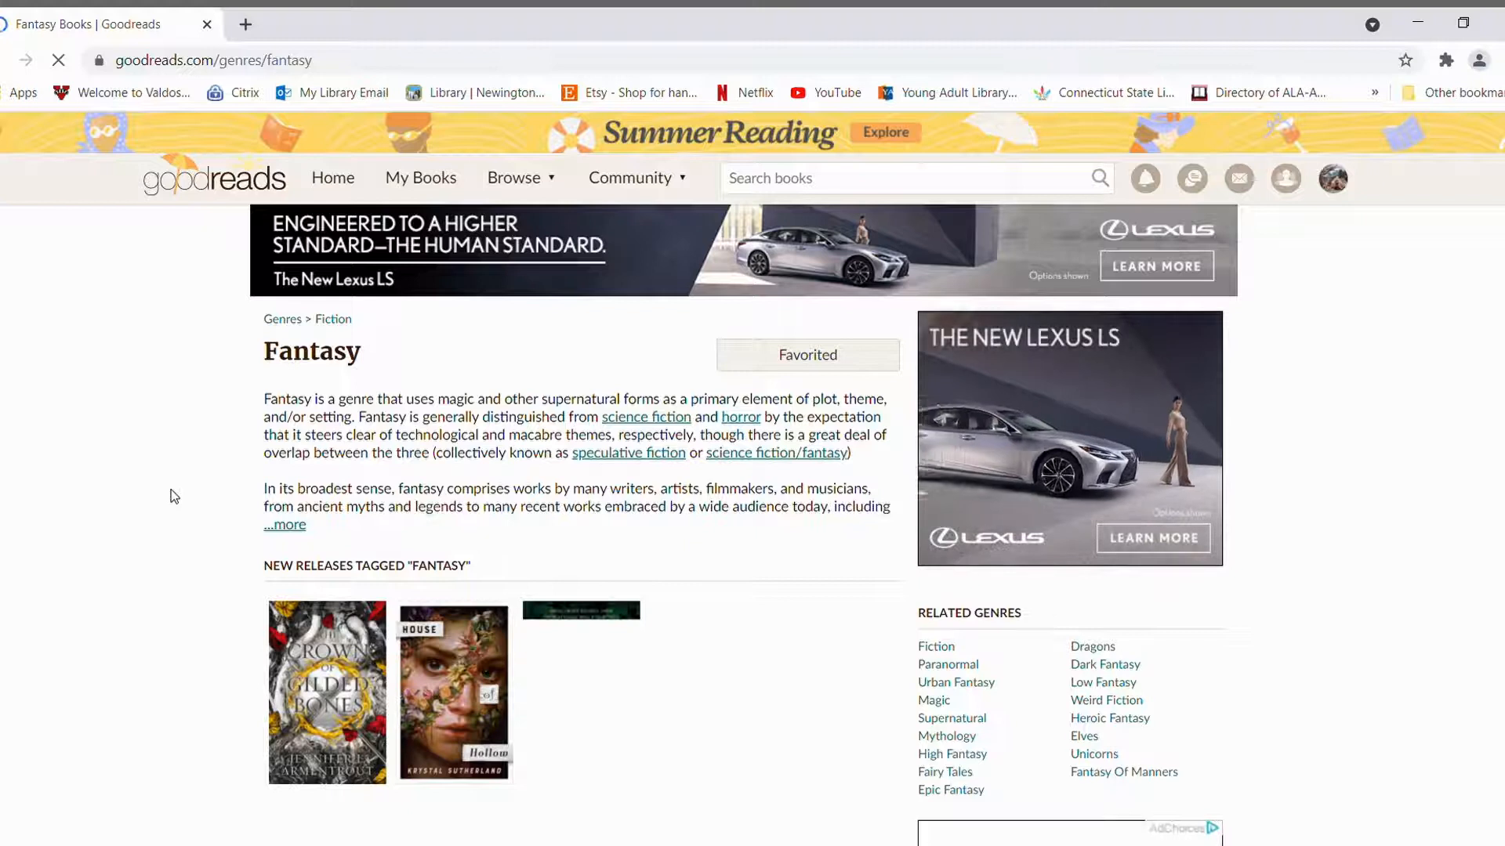
scroll(171, 495, "down", 2)
scroll(171, 495, "down", 1)
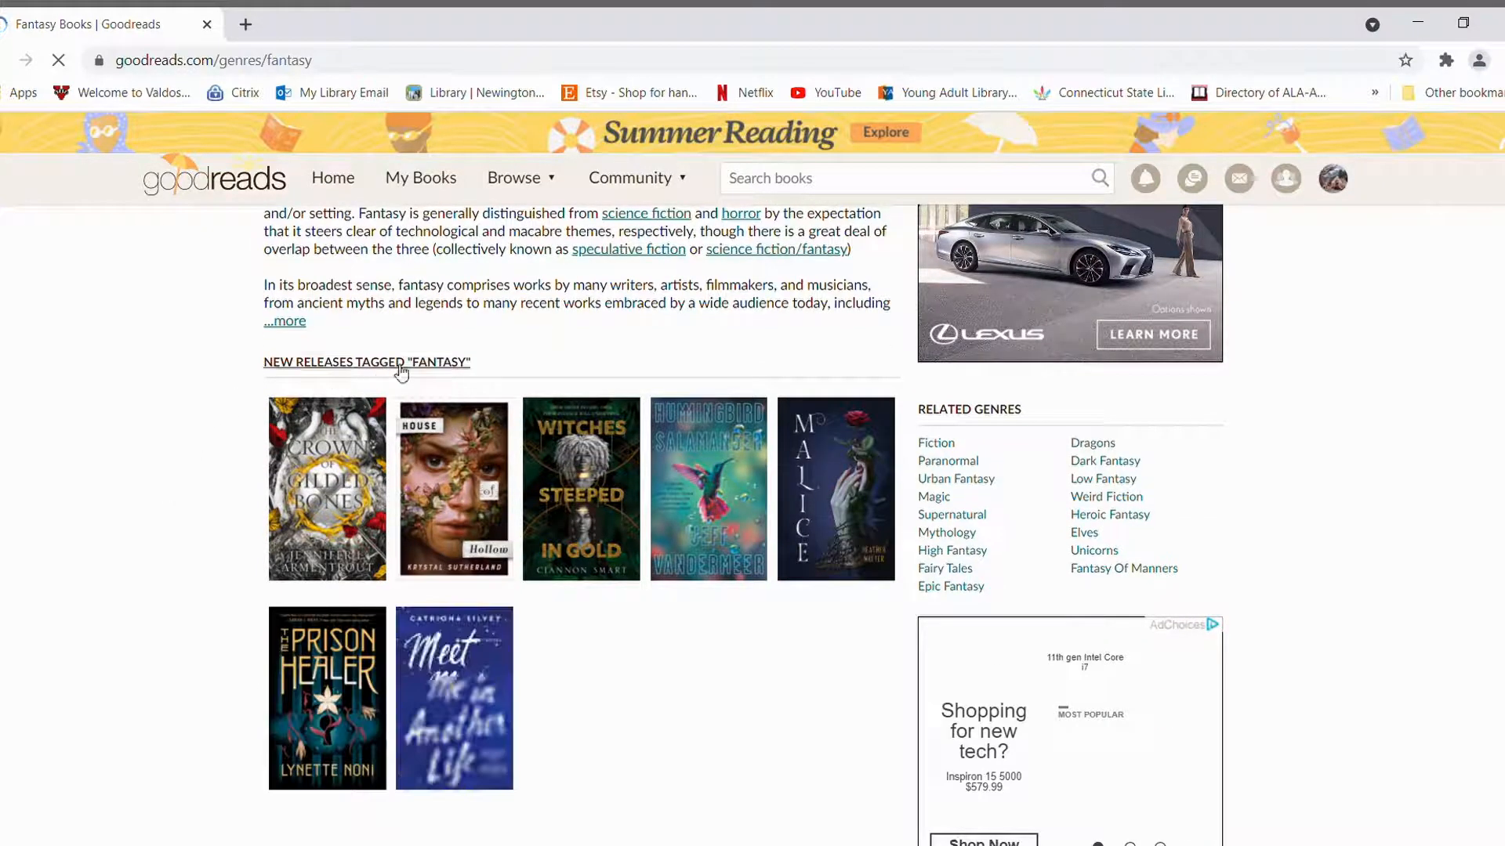
scroll(349, 480, "down", 5)
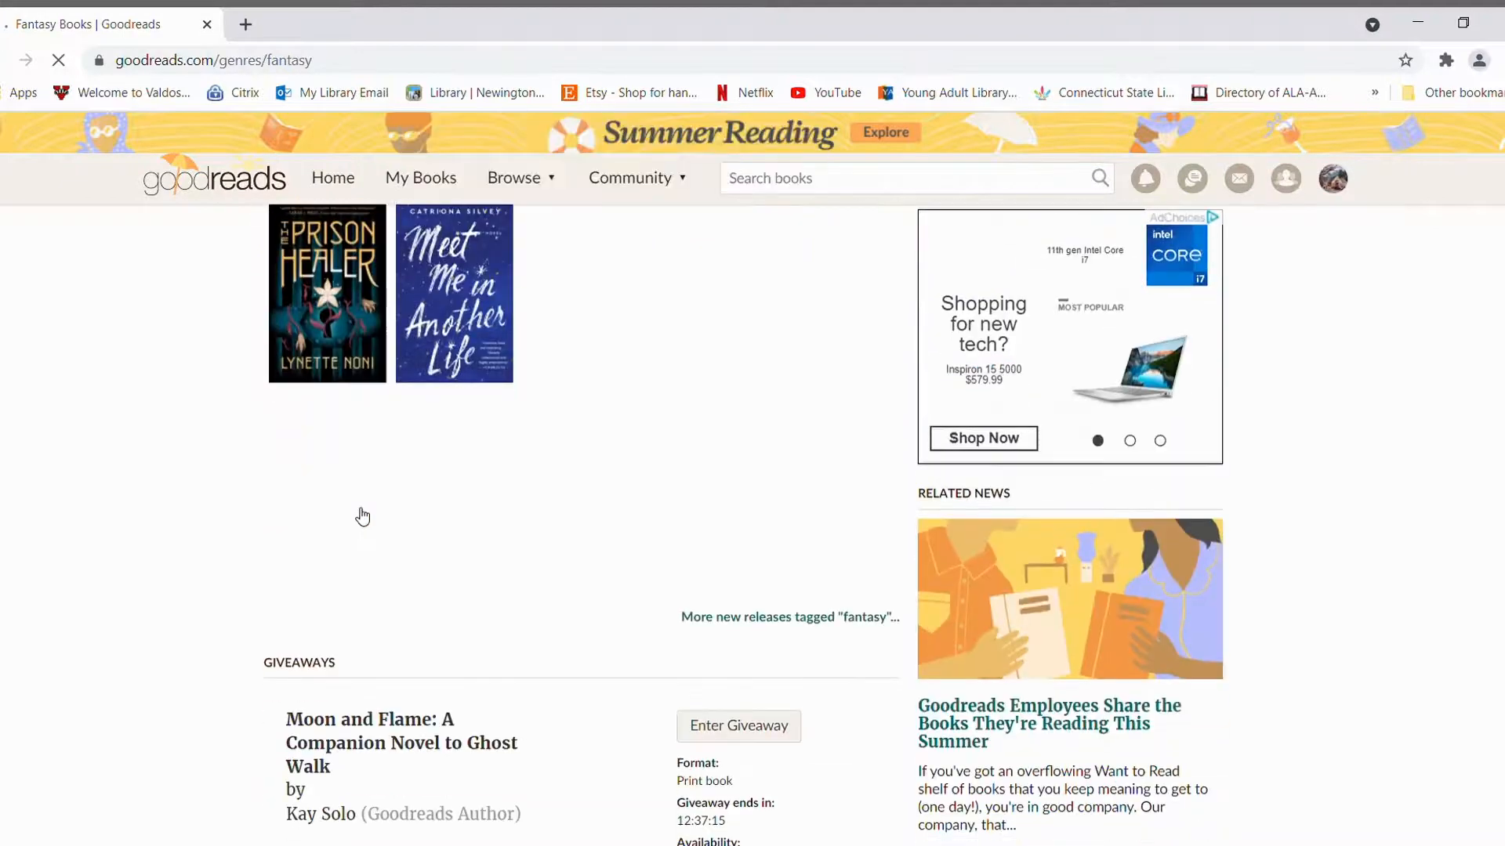
scroll(110, 459, "up", 2)
scroll(111, 460, "up", 3)
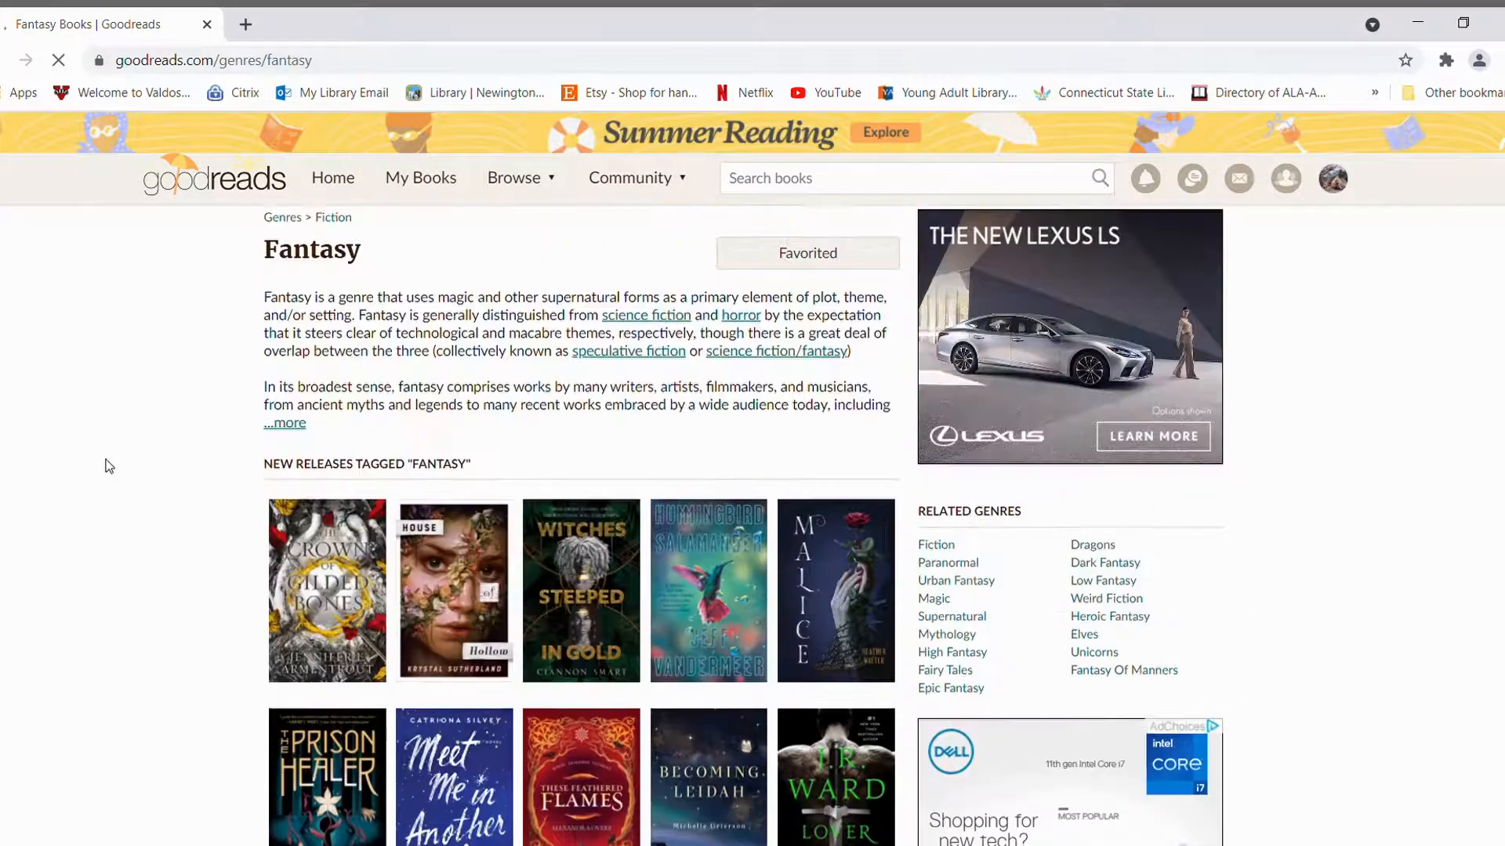
scroll(104, 466, "down", 5)
scroll(105, 465, "down", 5)
scroll(105, 466, "down", 4)
scroll(103, 466, "up", 3)
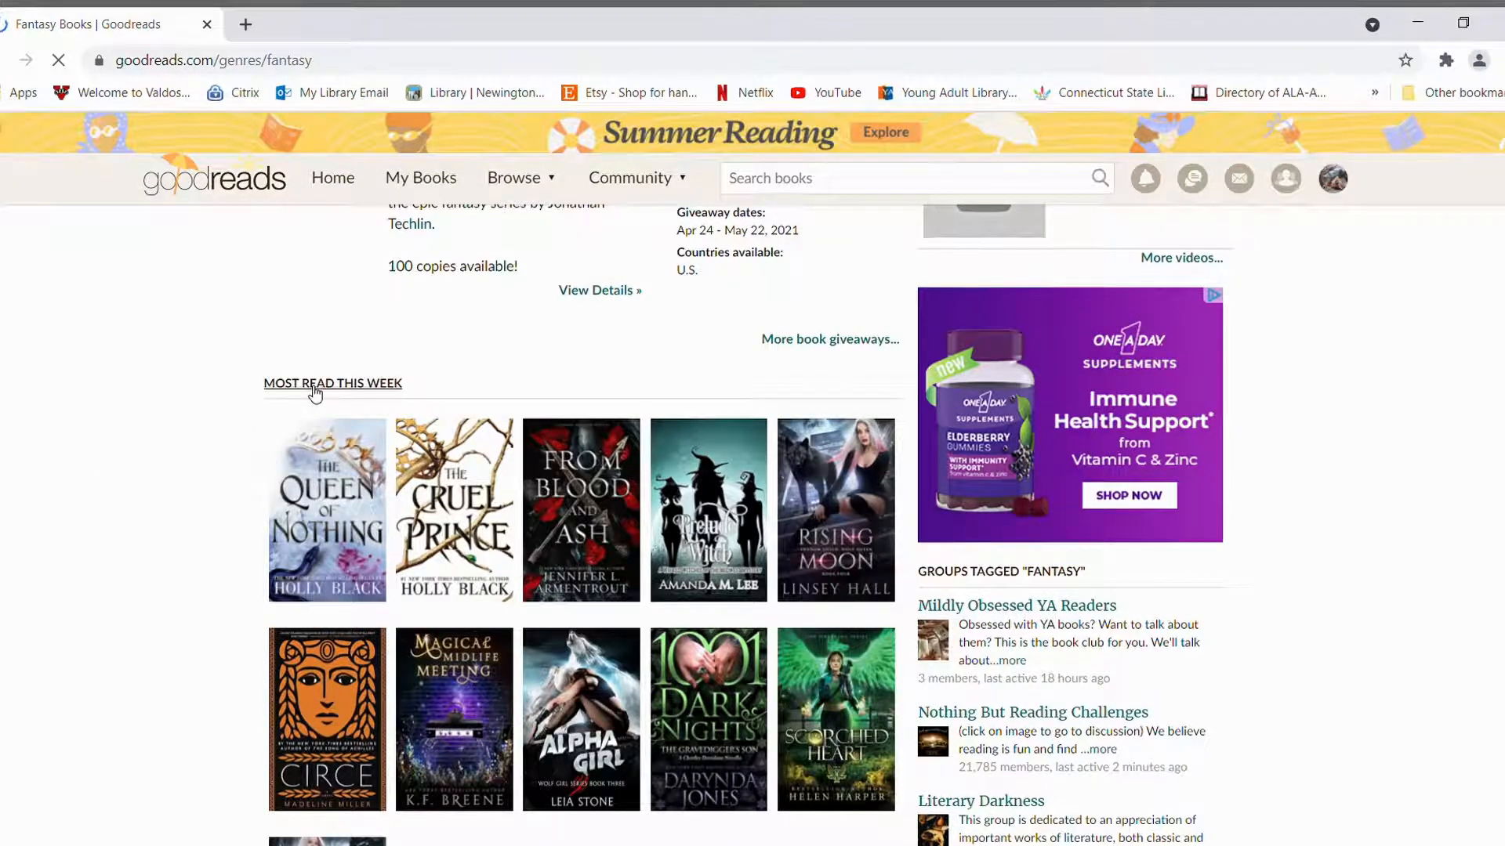
scroll(316, 394, "down", 3)
scroll(316, 395, "down", 3)
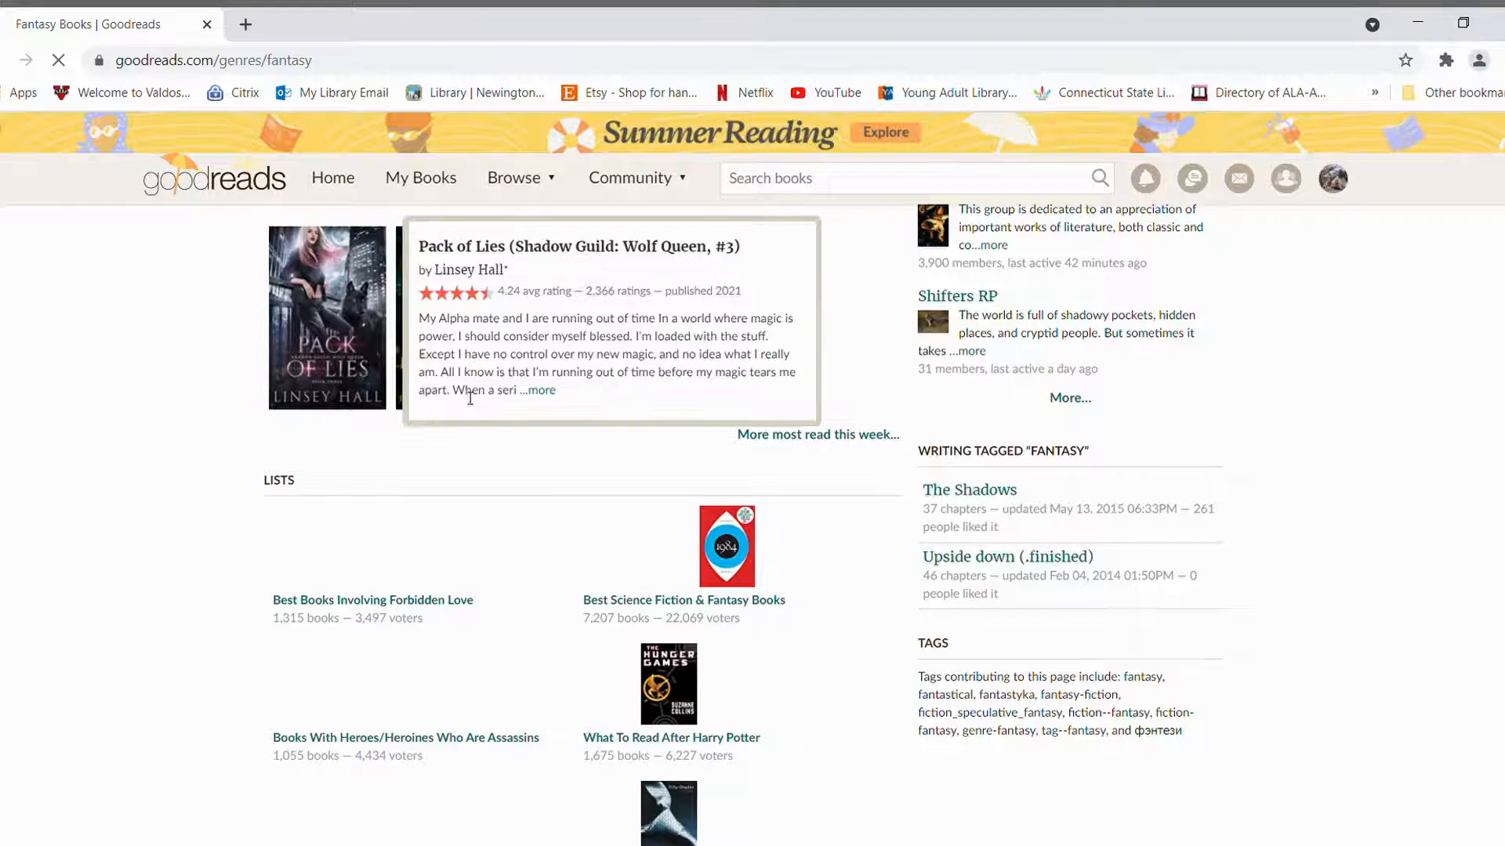
scroll(76, 486, "down", 2)
scroll(77, 485, "down", 3)
scroll(76, 486, "up", 1)
scroll(76, 485, "up", 2)
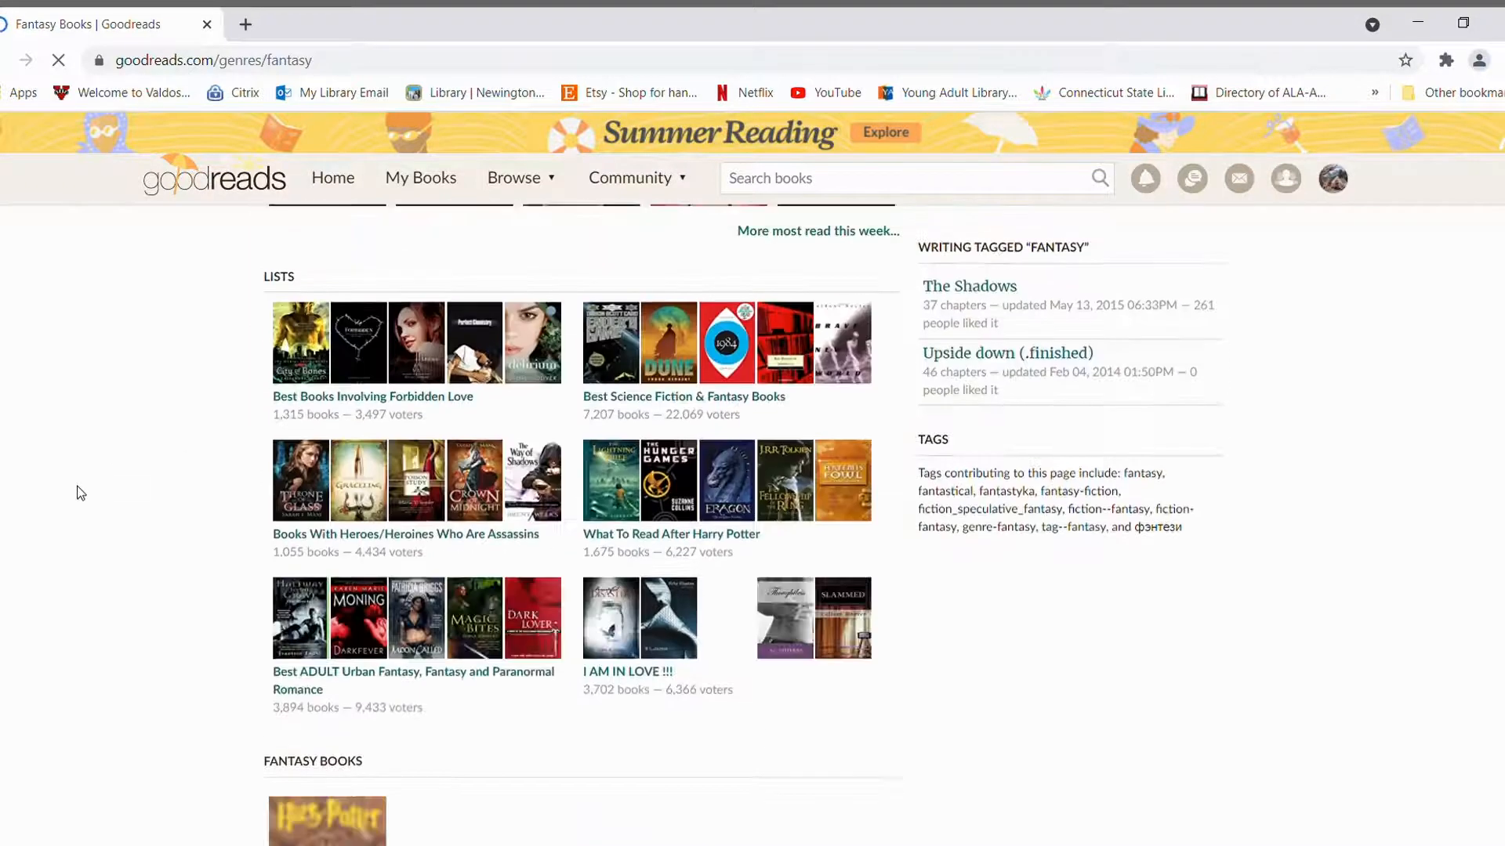
scroll(79, 491, "up", 2)
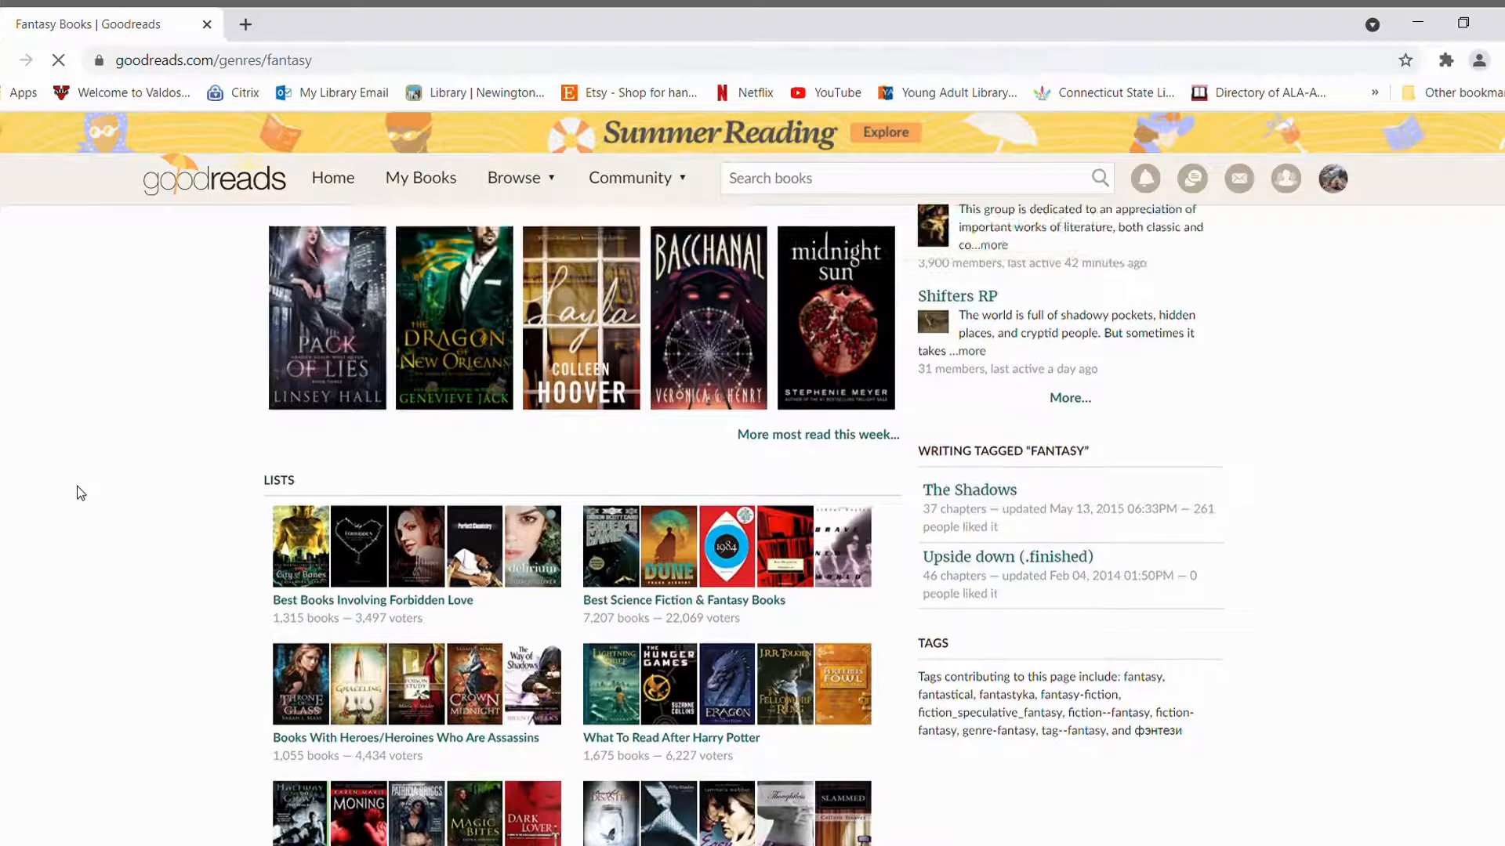
scroll(79, 492, "down", 1)
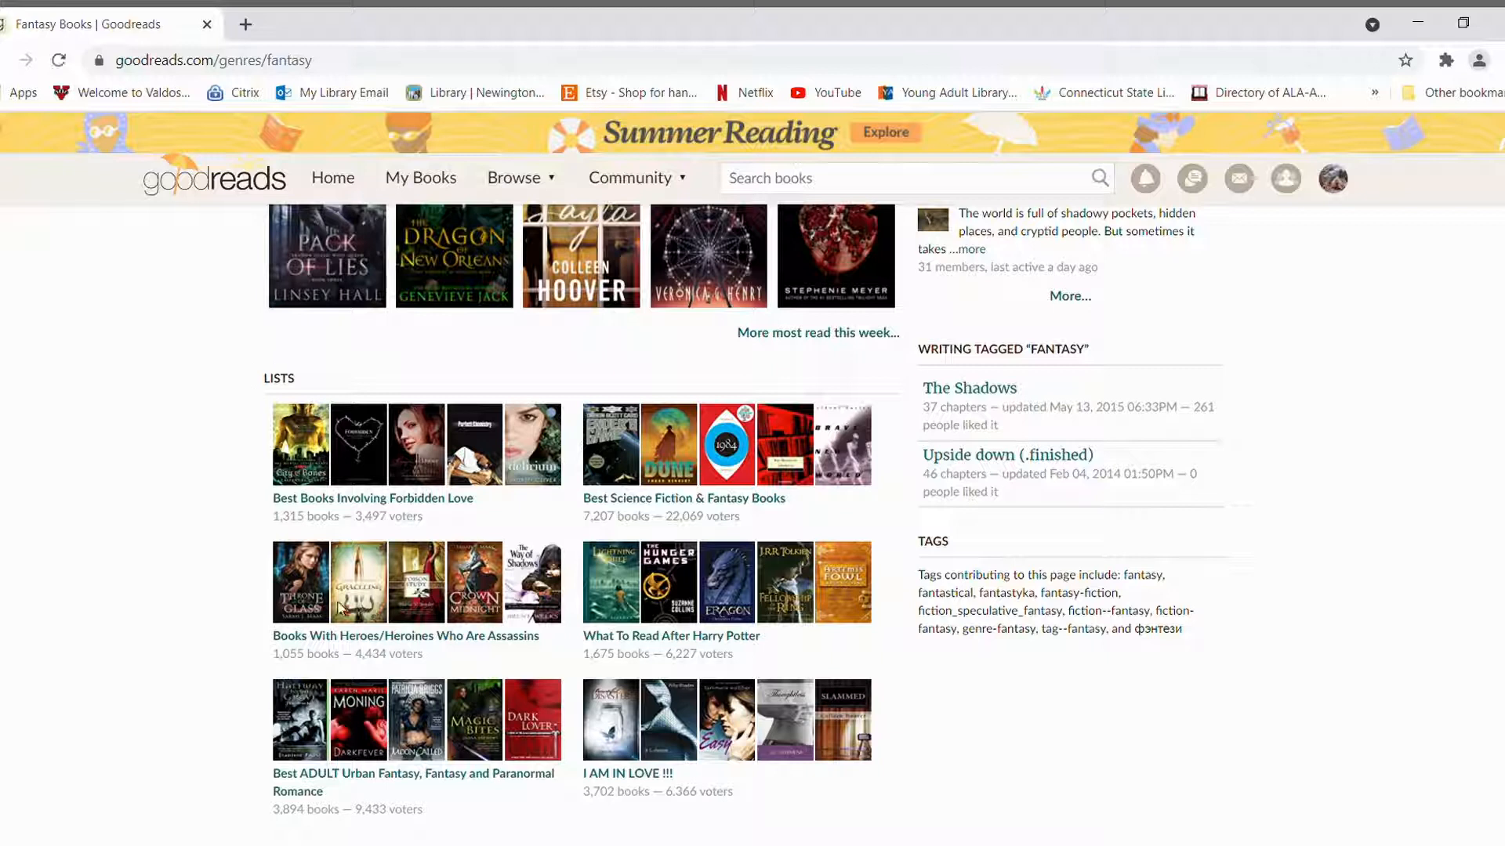
scroll(352, 599, "down", 3)
scroll(541, 552, "down", 3)
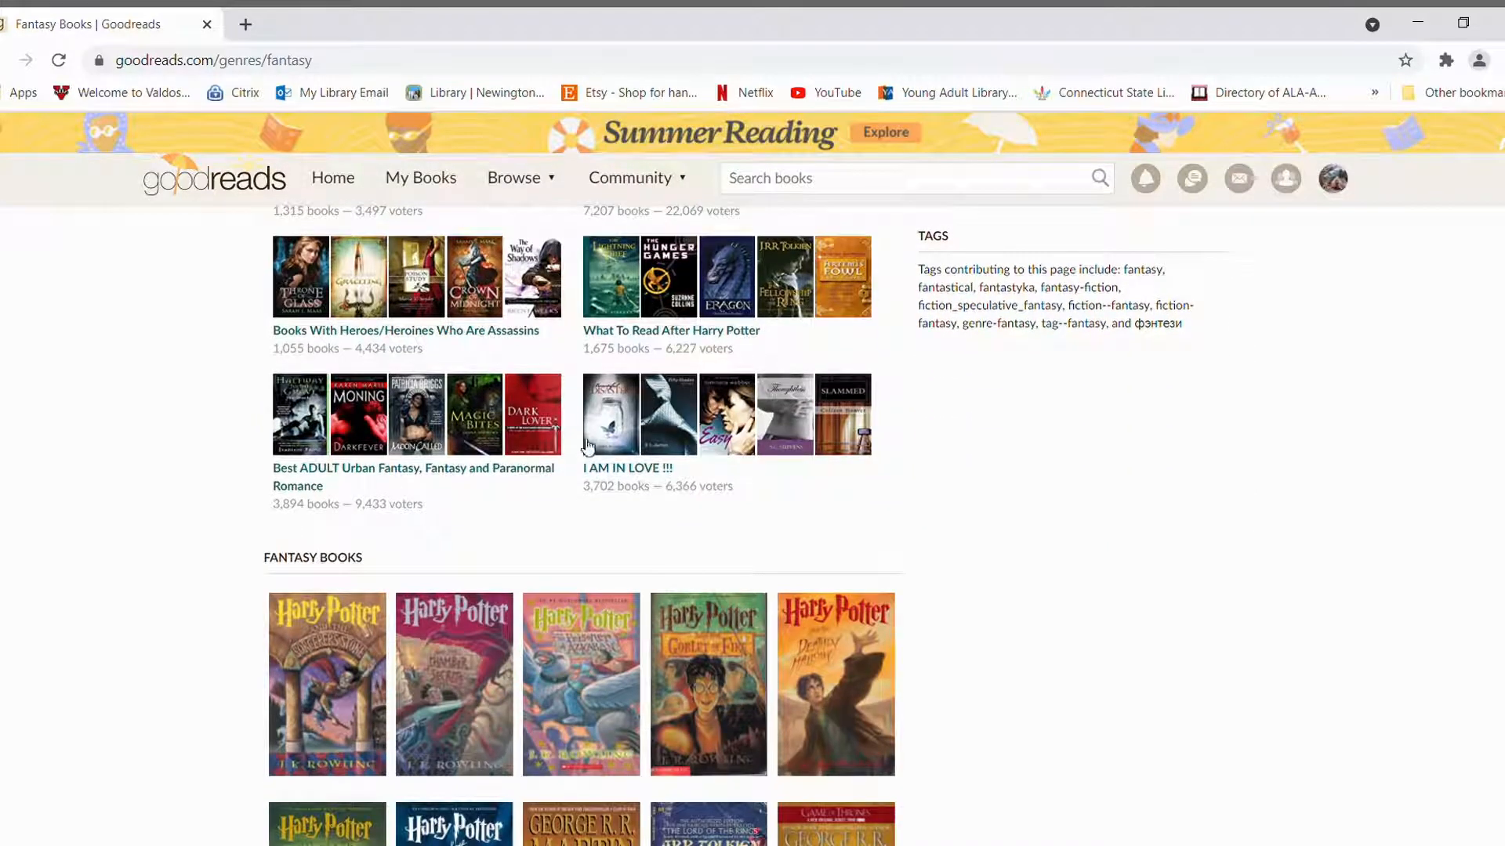
scroll(422, 453, "down", 5)
- Bring up the complete ranked list of Fantasy books via 'More fantasy books...'
left_click(823, 521)
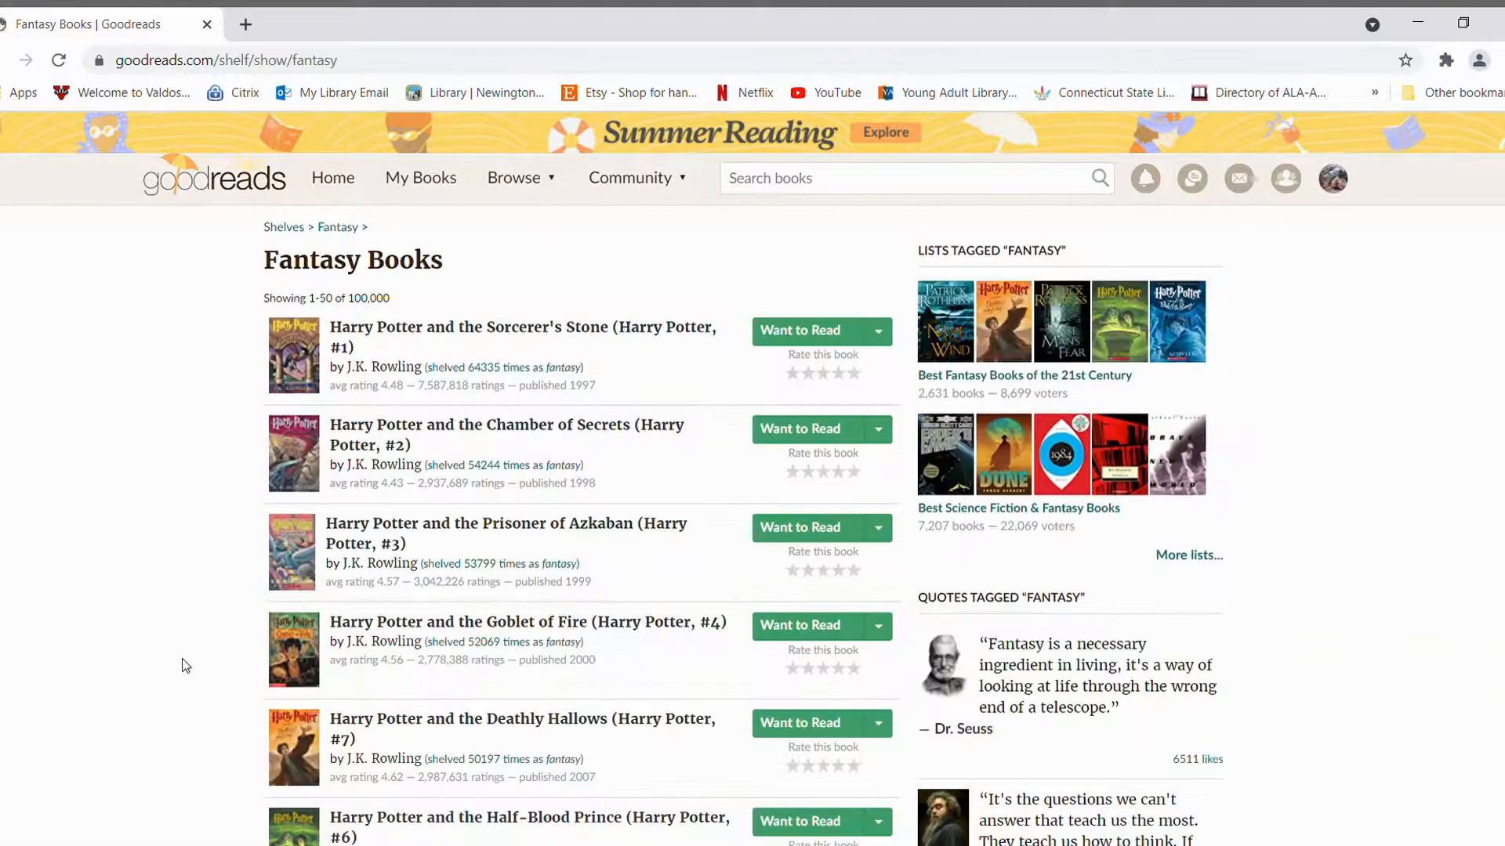
scroll(181, 658, "down", 5)
scroll(183, 666, "down", 5)
scroll(183, 665, "down", 3)
scroll(236, 635, "down", 5)
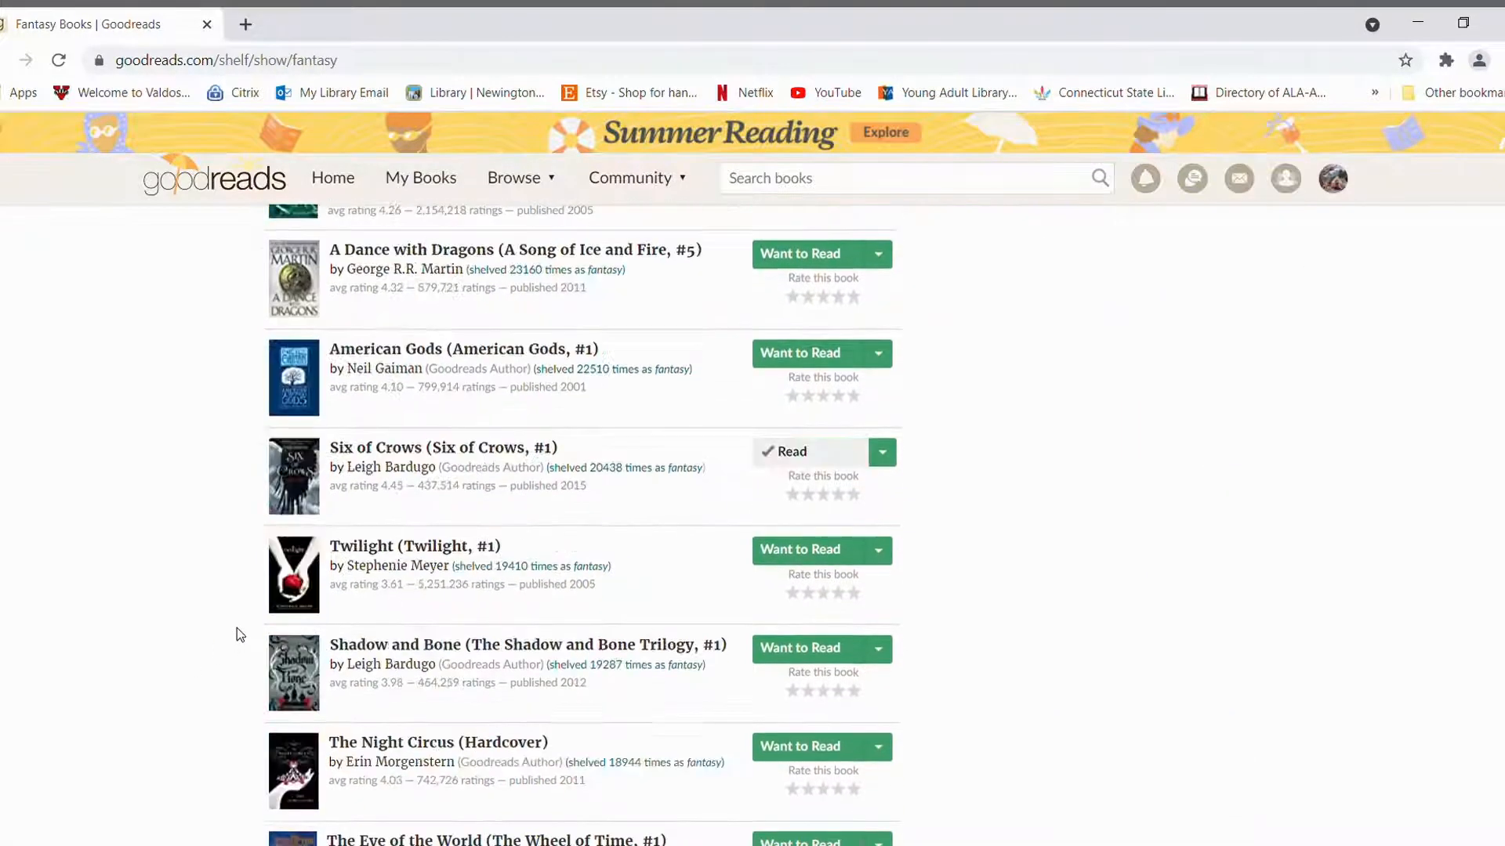
scroll(237, 635, "down", 2)
scroll(237, 635, "down", 5)
scroll(236, 634, "up", 5)
scroll(237, 635, "down", 8)
scroll(251, 675, "up", 15)
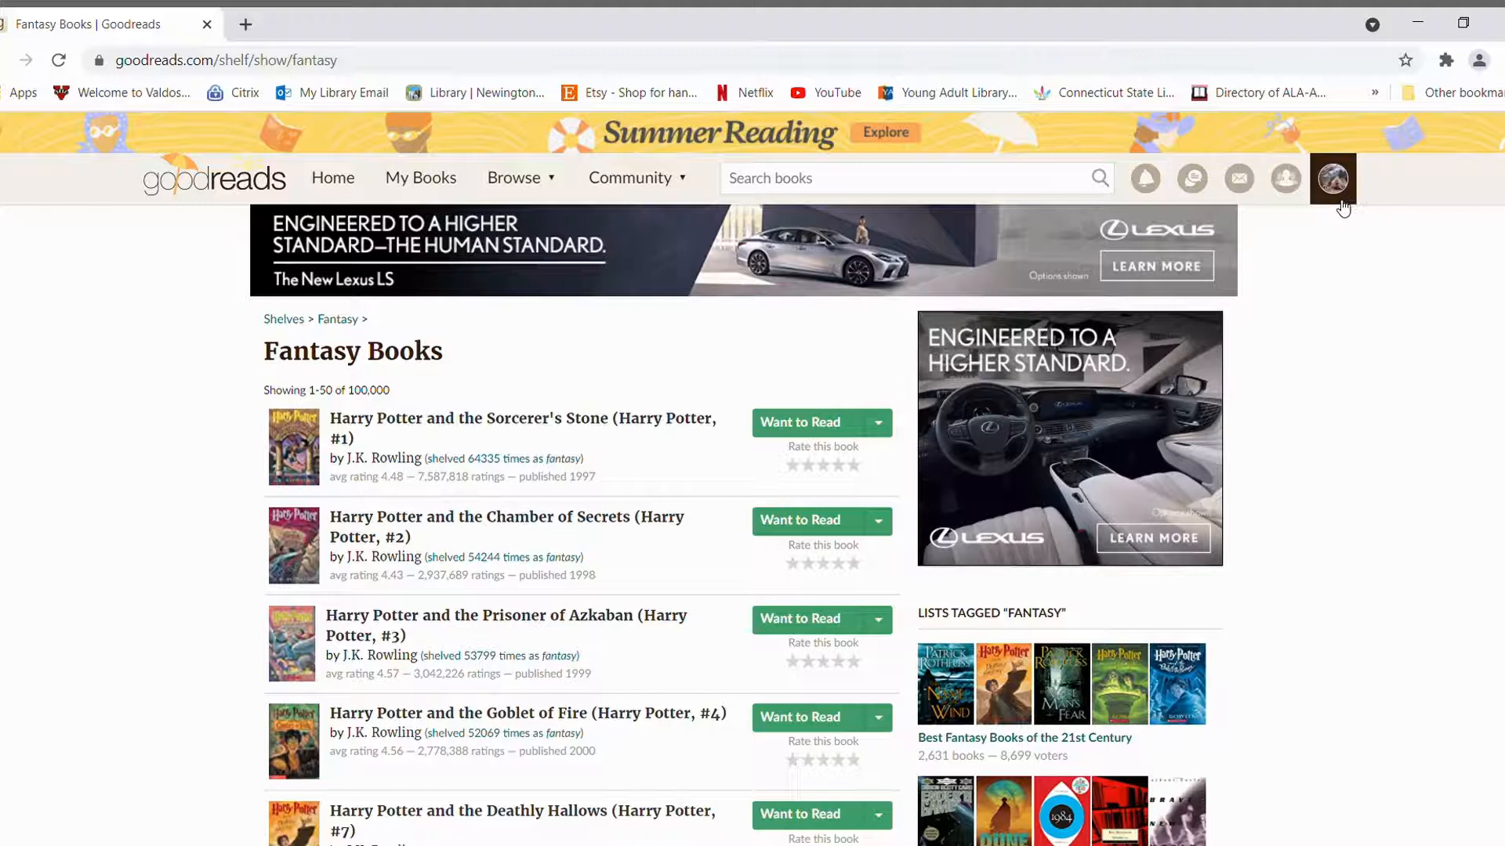
- Return to the Goodreads home feed with the 2021 reading challenge and shelf counts
left_click(332, 178)
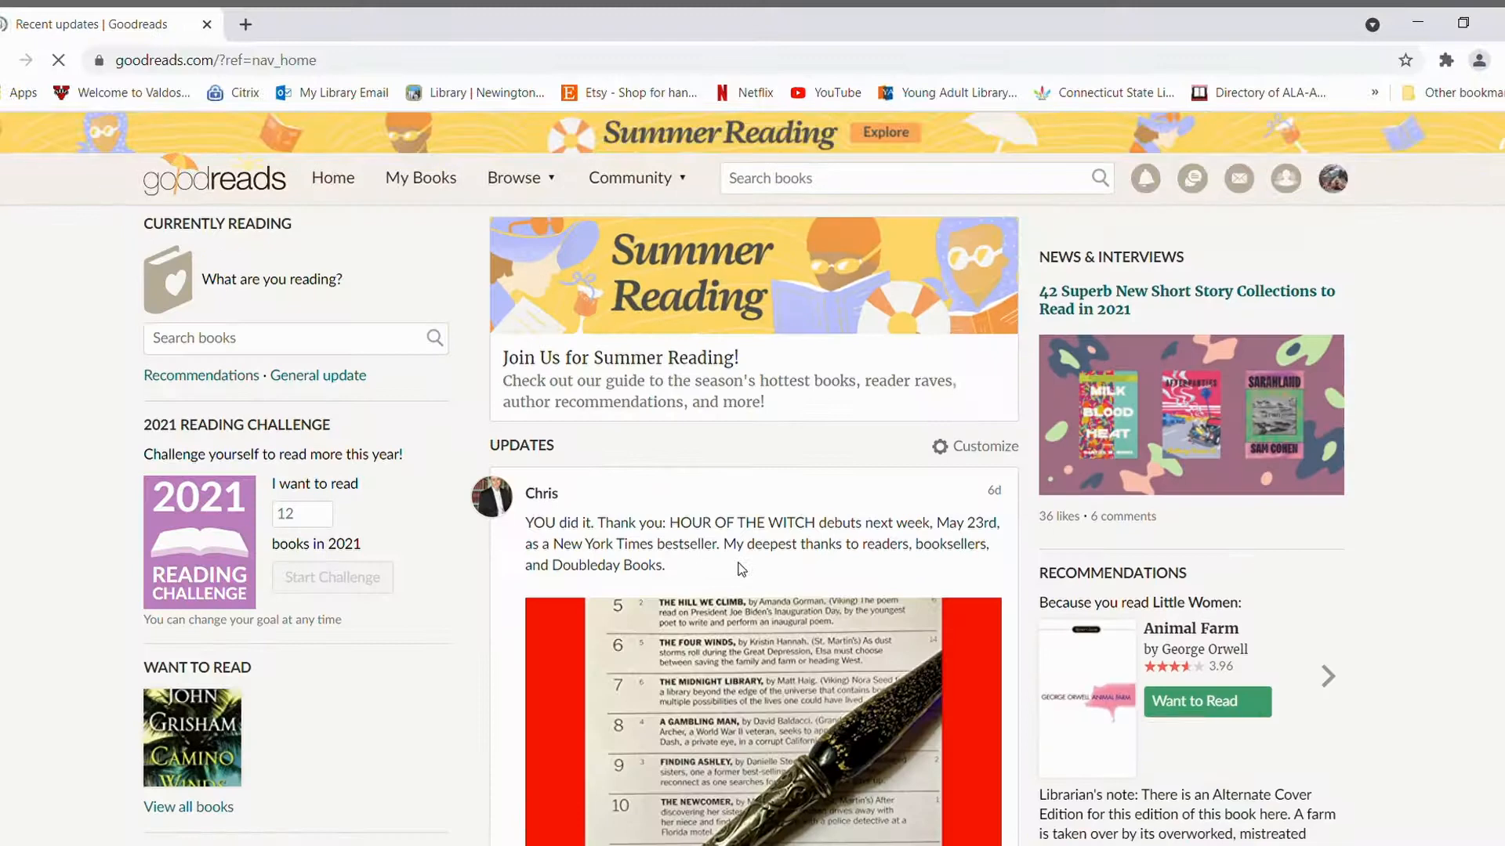
scroll(494, 704, "down", 4)
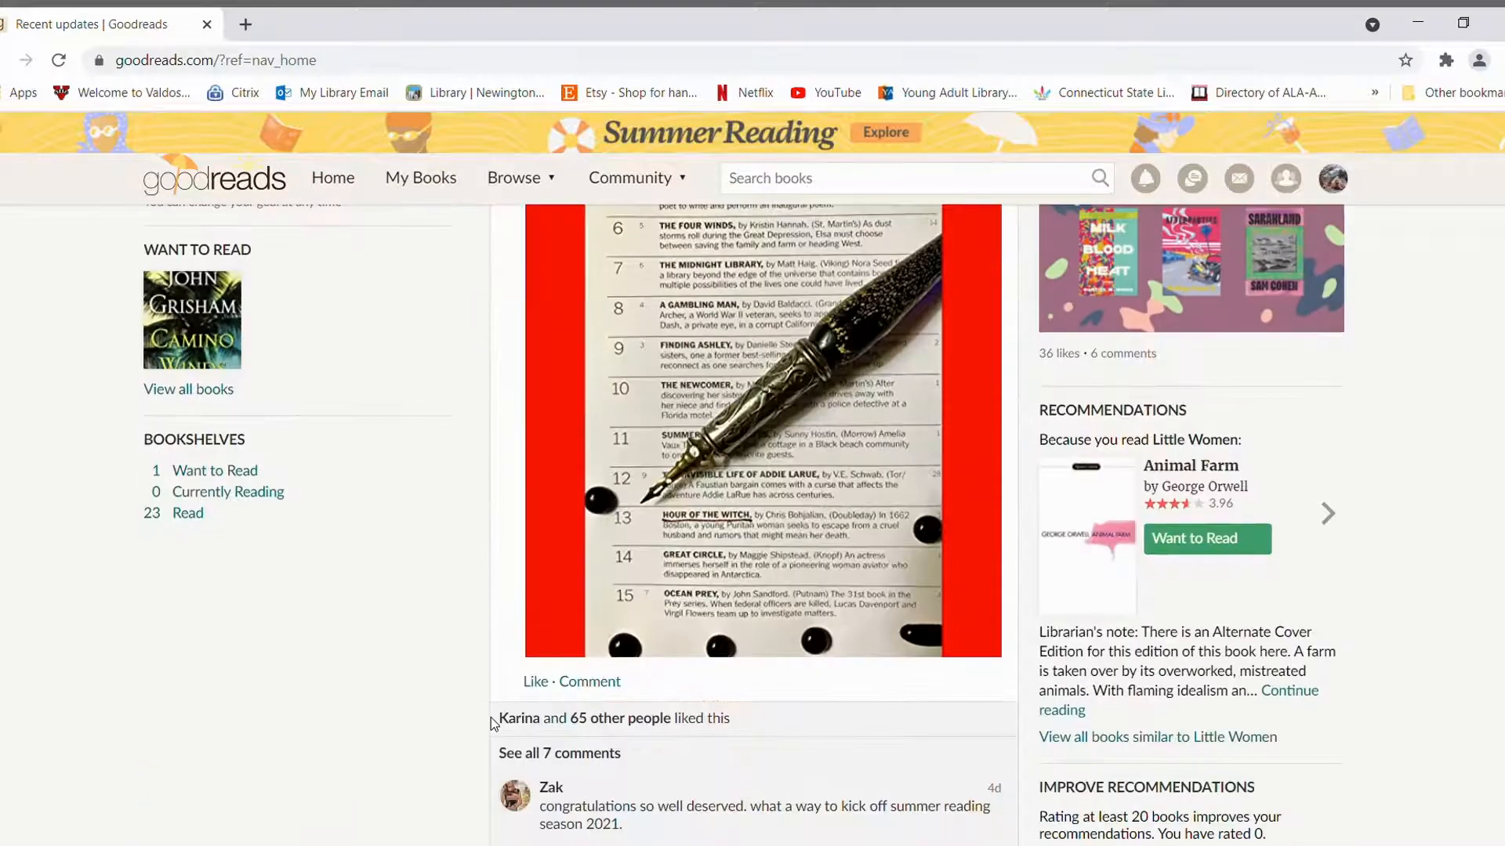
scroll(476, 724, "down", 4)
scroll(645, 706, "up", 5)
scroll(645, 705, "up", 5)
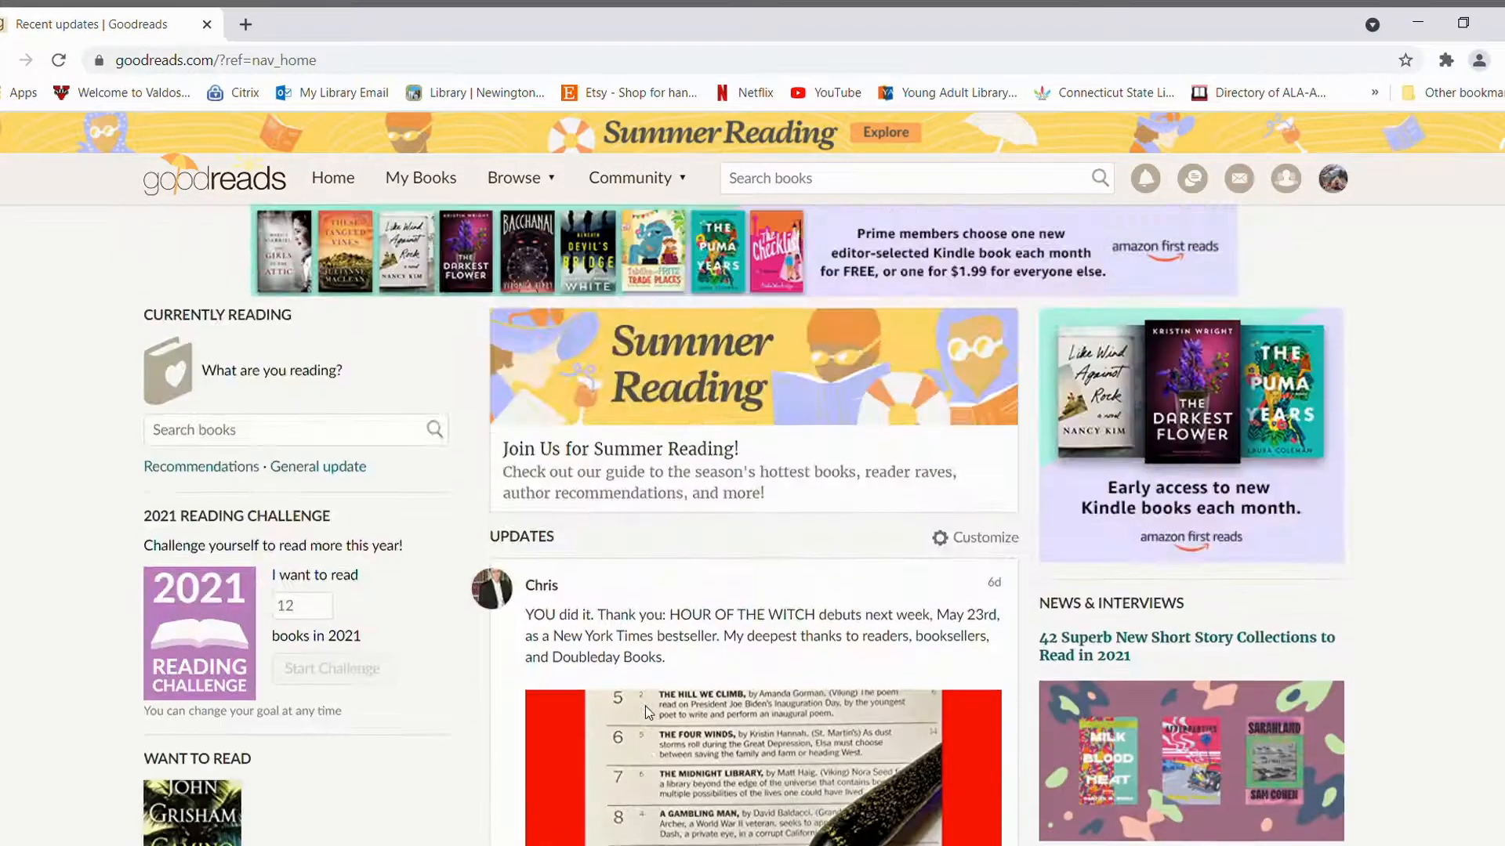
scroll(646, 706, "down", 3)
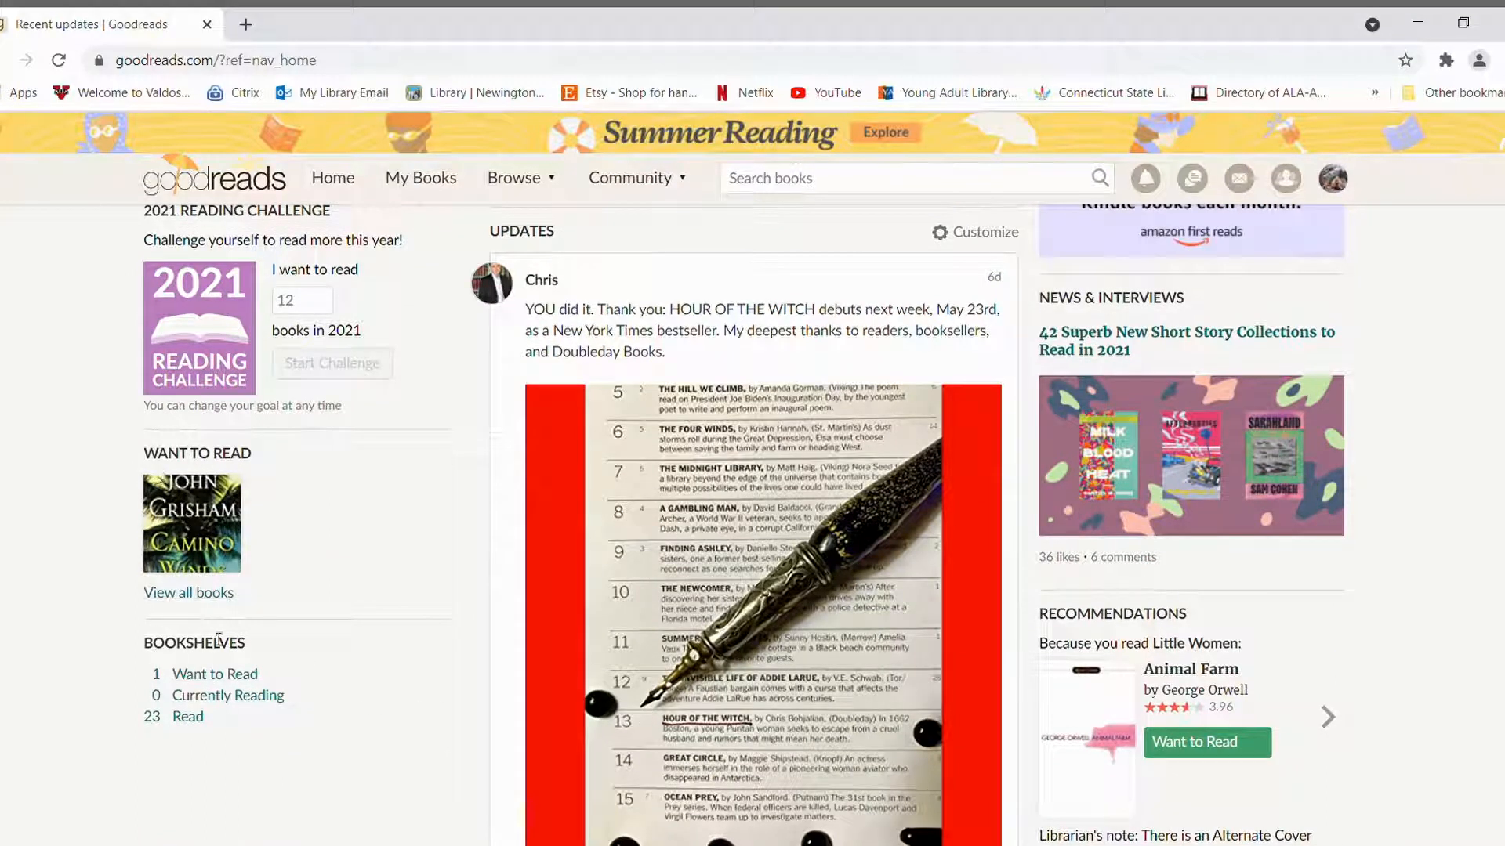
scroll(194, 658, "up", 3)
scroll(194, 694, "up", 3)
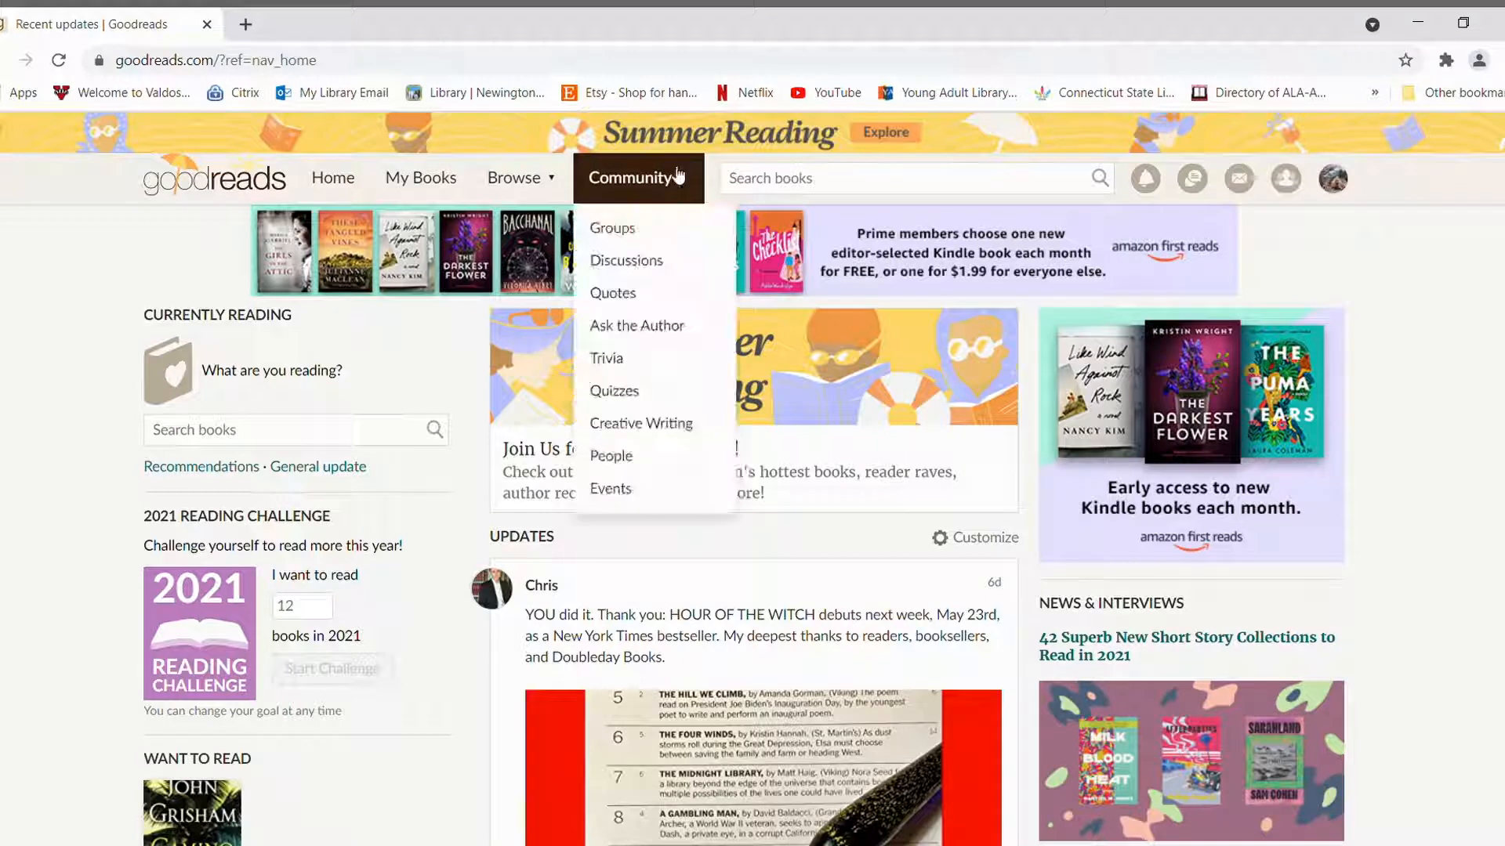
mouse_move(518, 177)
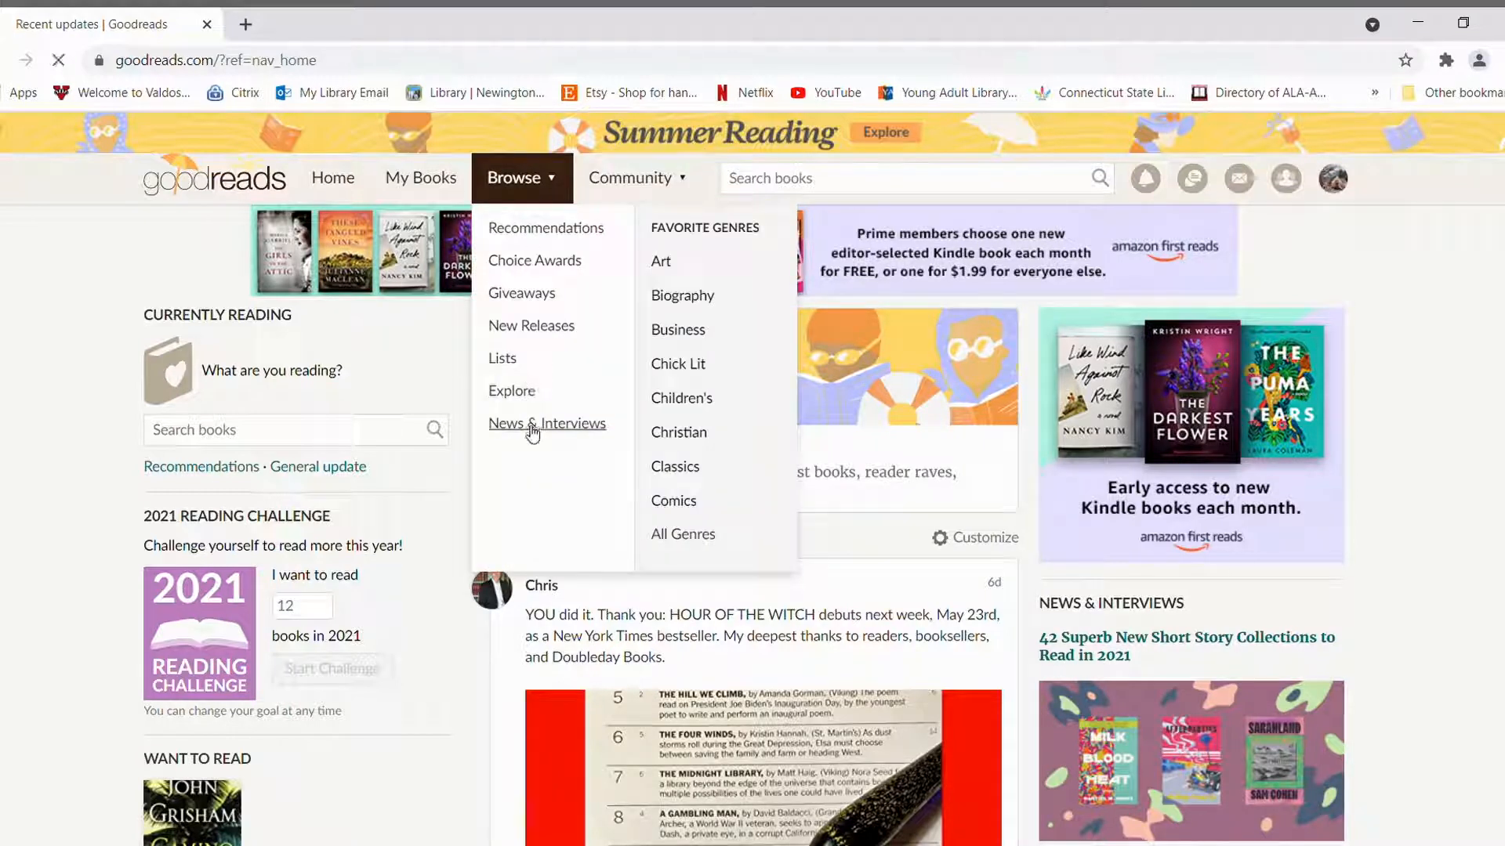
- Go to the News & Interviews page from the Browse menu to see the latest articles
left_click(532, 425)
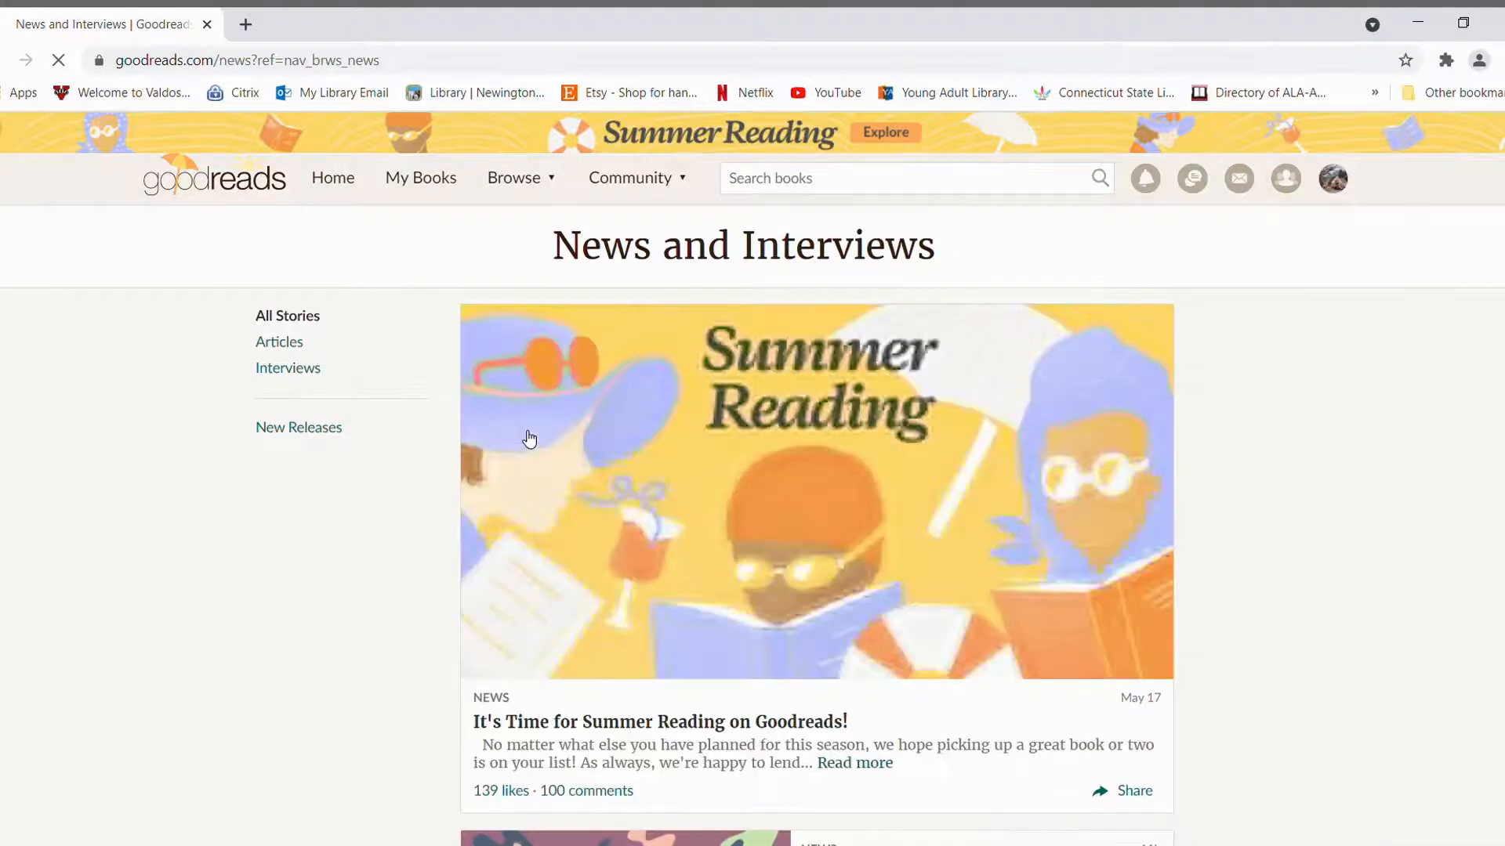
scroll(530, 438, "down", 8)
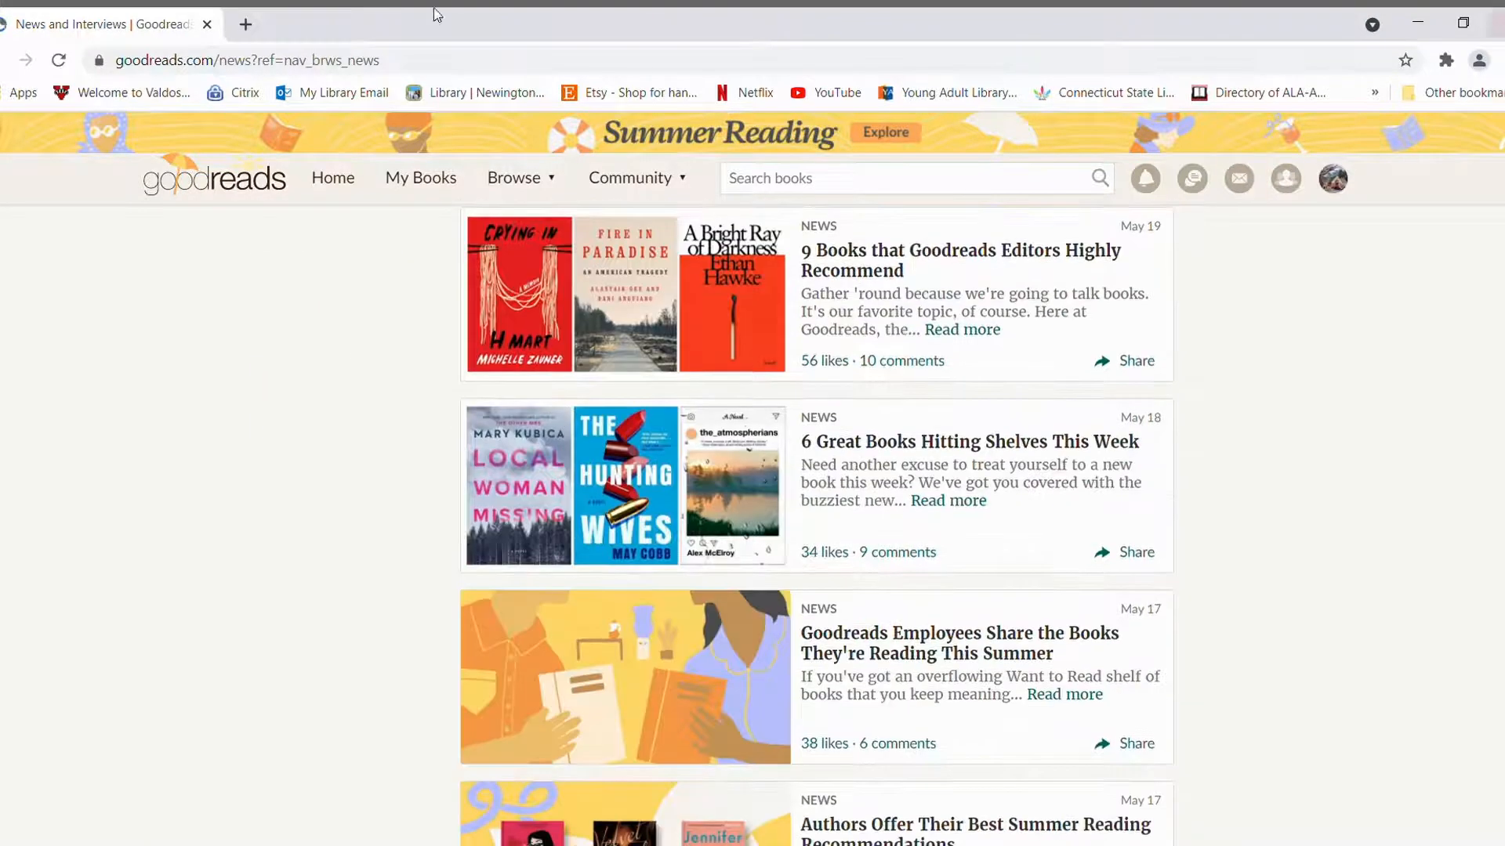
scroll(724, 570, "down", 5)
scroll(753, 576, "down", 5)
scroll(796, 586, "down", 5)
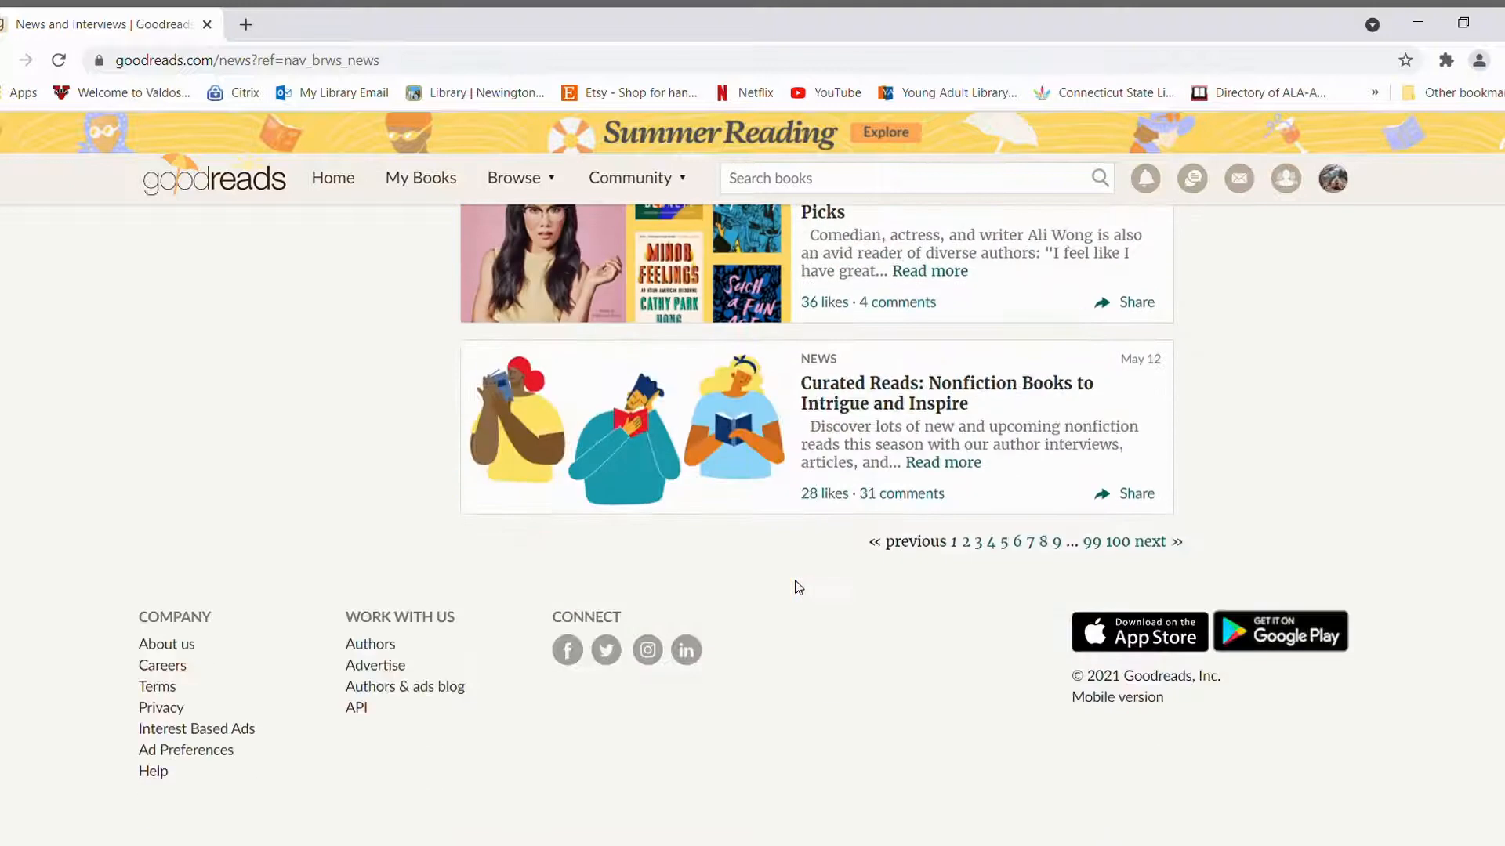
scroll(796, 598, "up", 15)
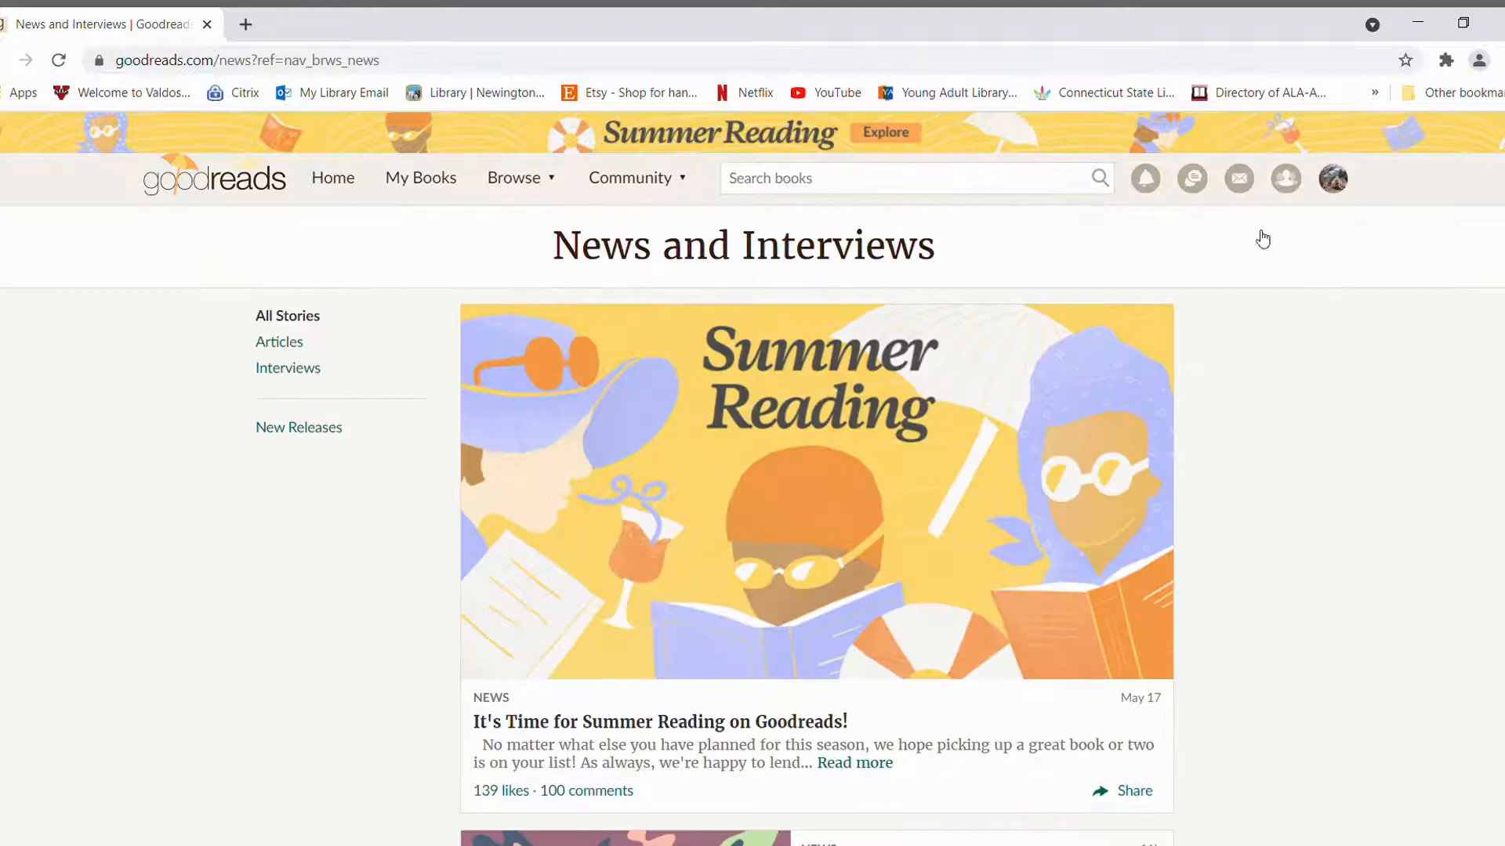
mouse_move(635, 177)
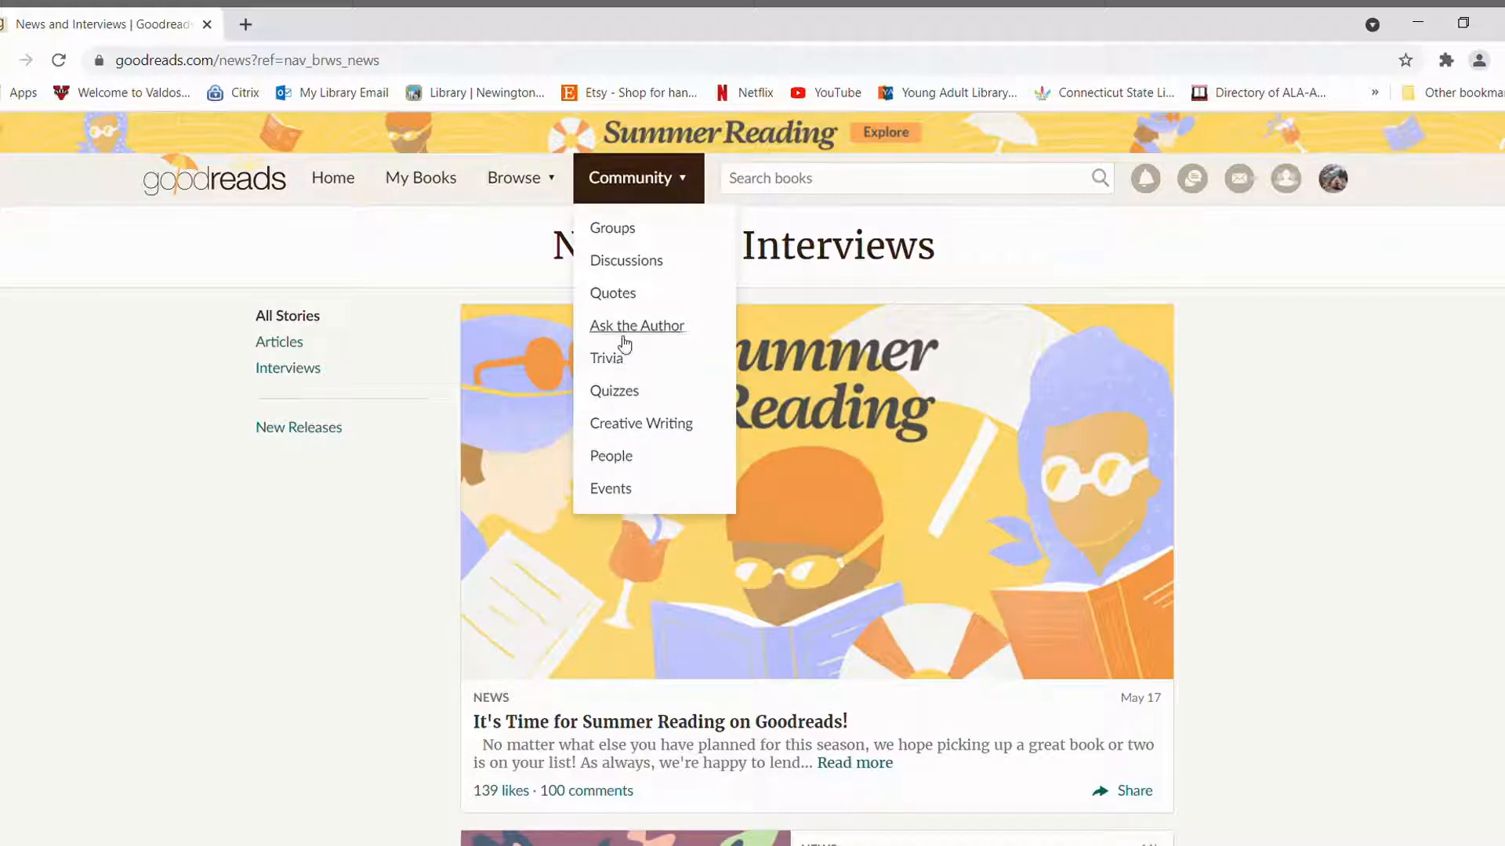
- Go to the Popular Quotes page from the Community menu
left_click(612, 295)
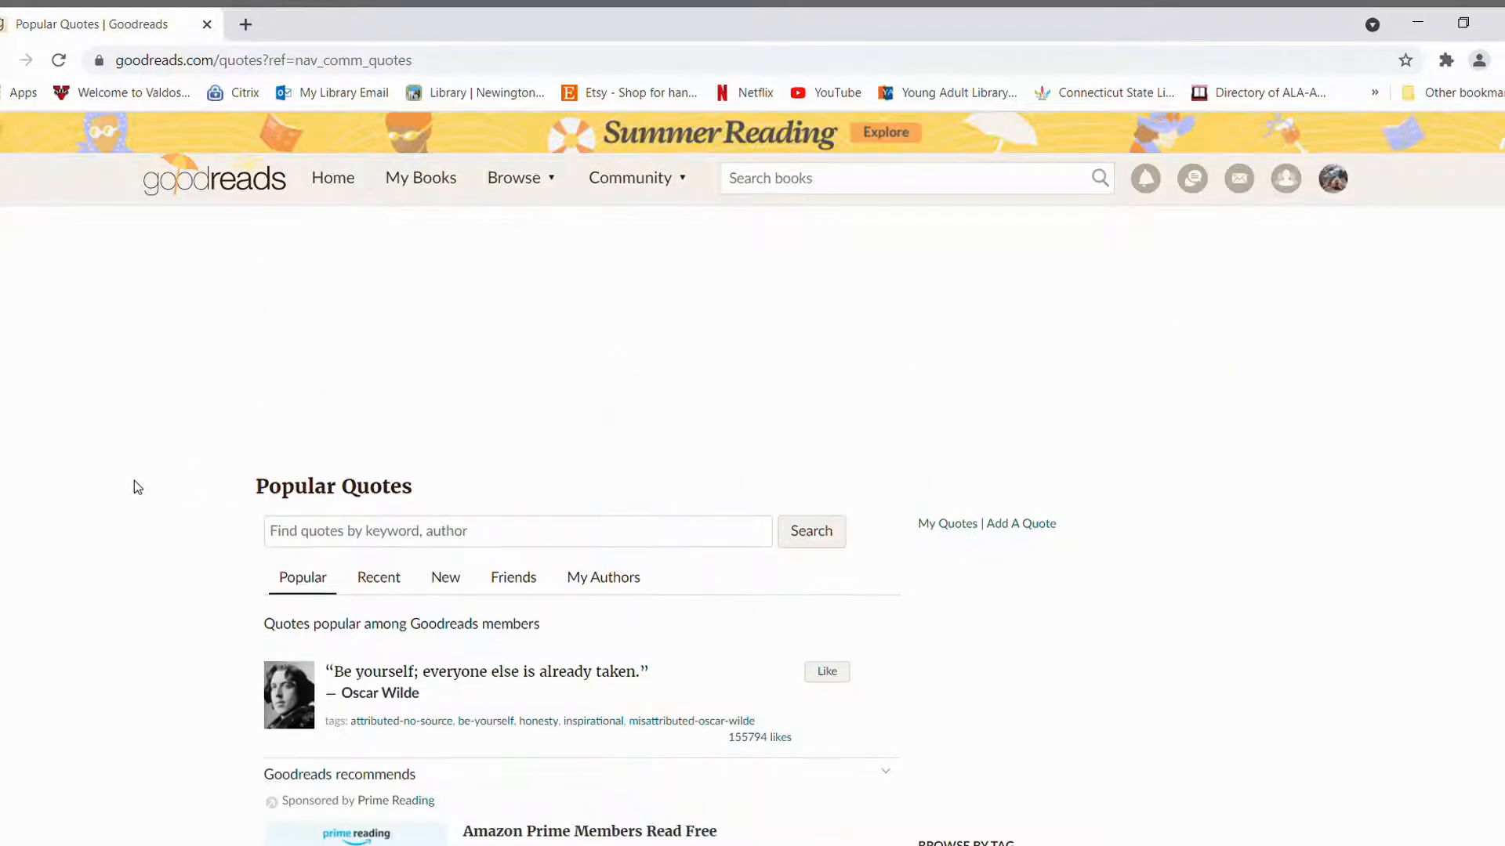
scroll(428, 530, "down", 2)
scroll(428, 530, "down", 2)
scroll(428, 530, "down", 2)
scroll(428, 530, "up", 3)
scroll(429, 530, "up", 3)
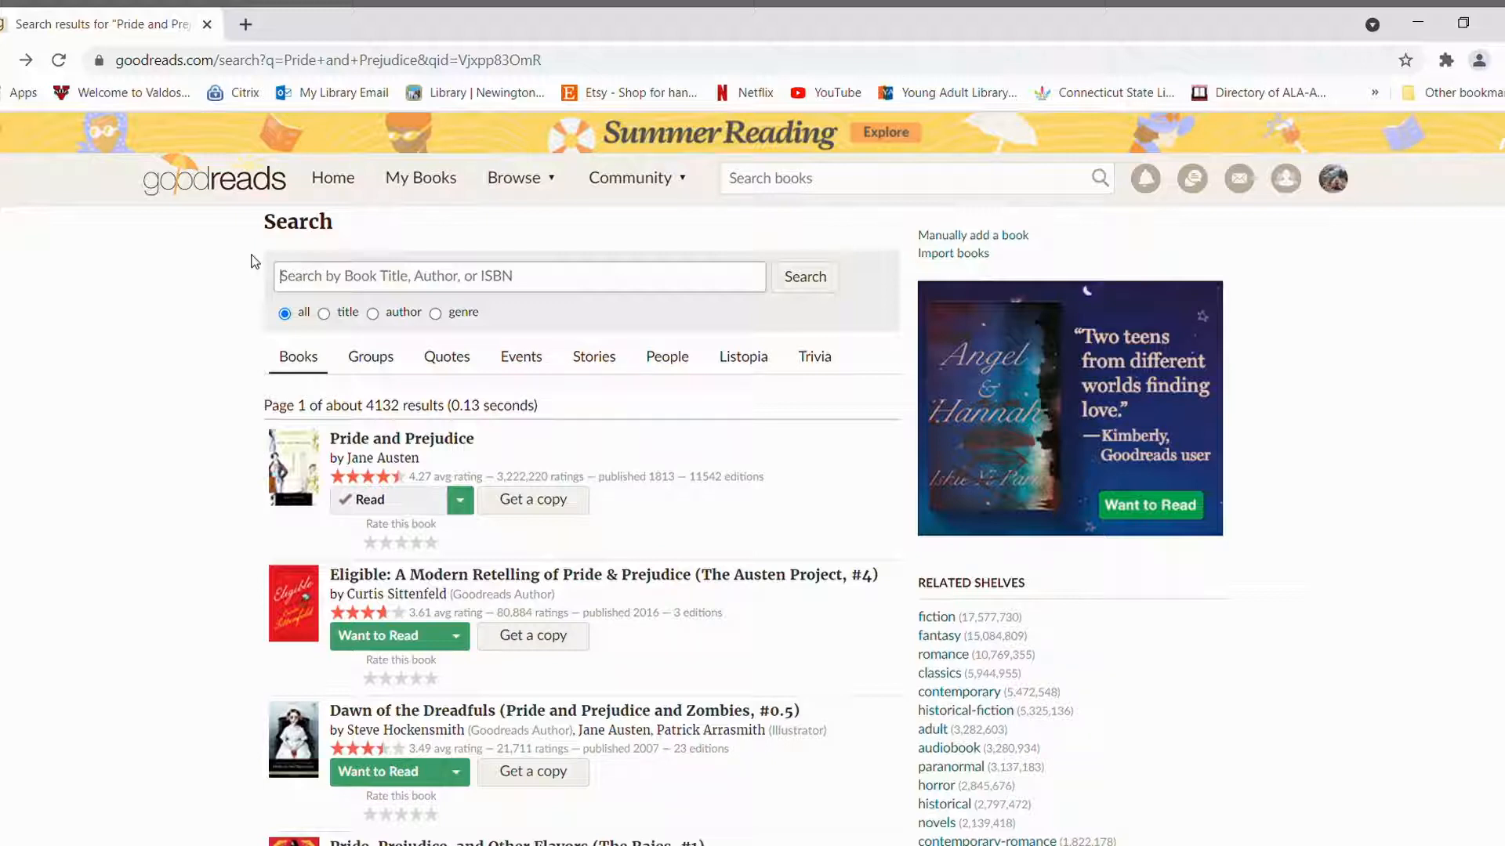
type("Shadow and Bone")
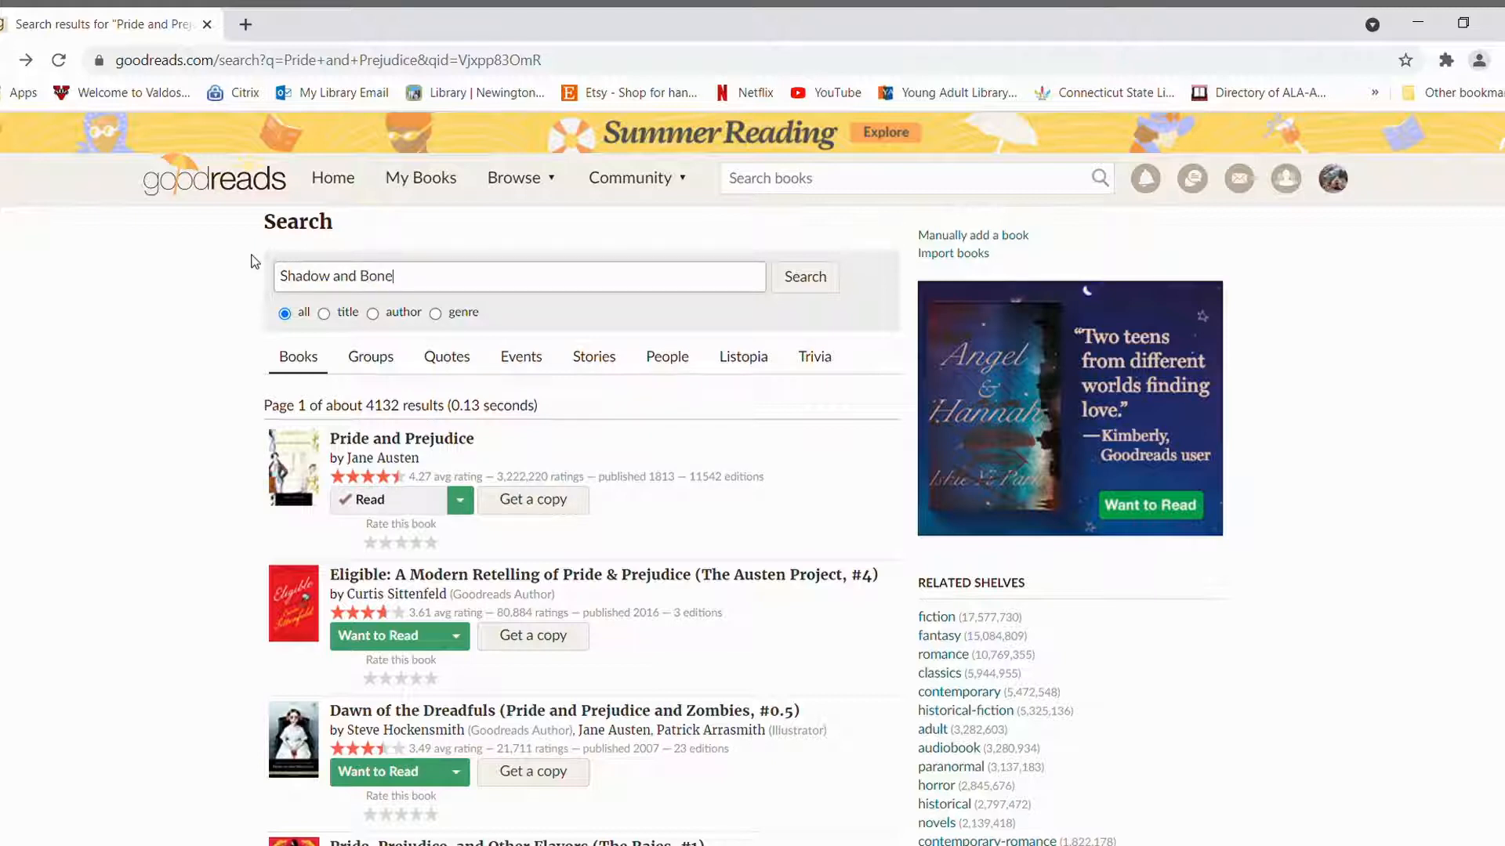
- Search for 'Shadow and Bone' and open the first result's book page
key("Return")
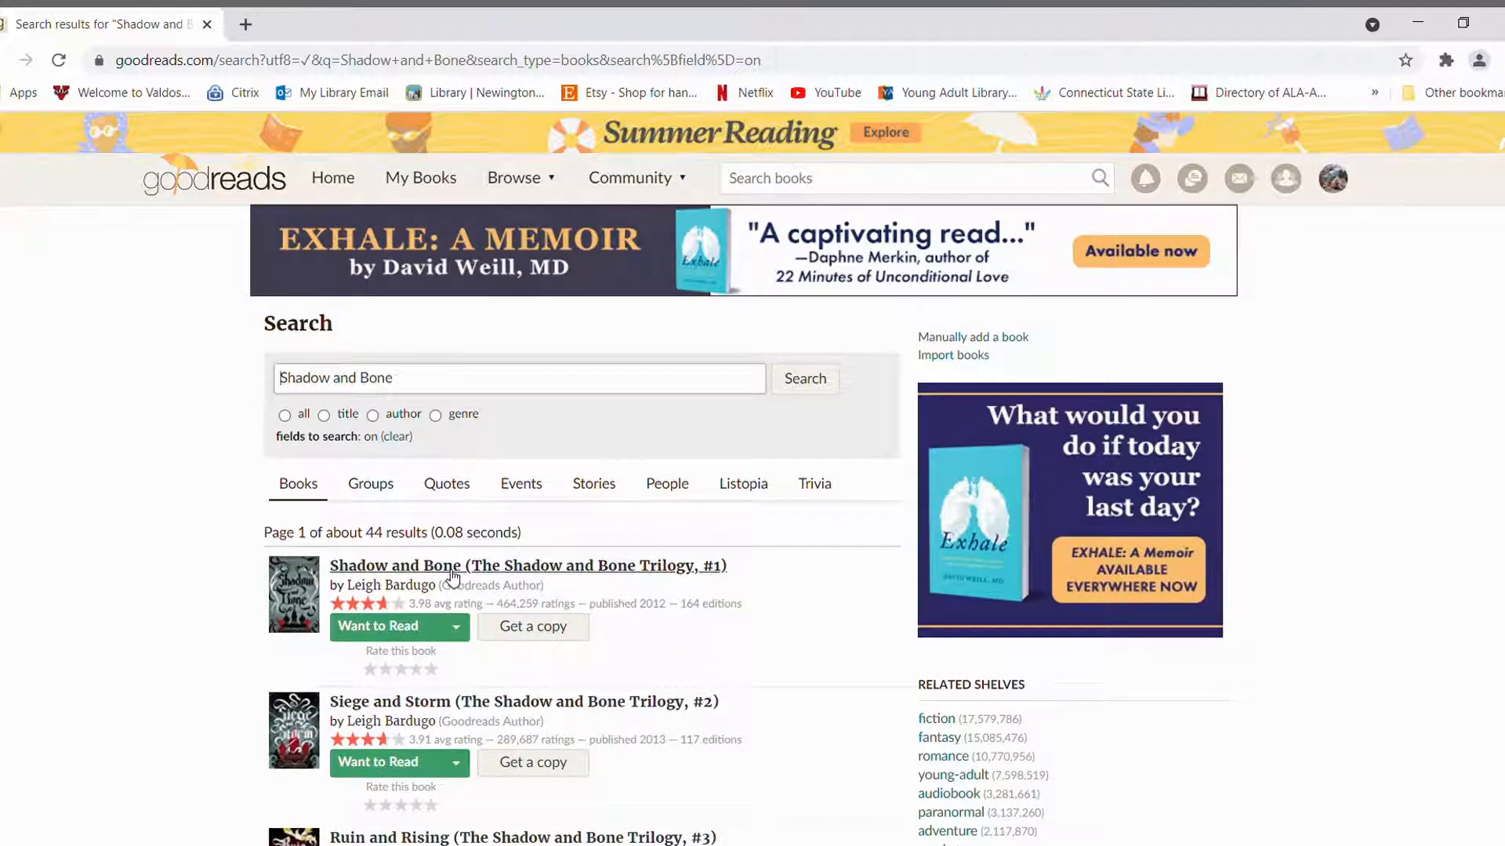
left_click(473, 571)
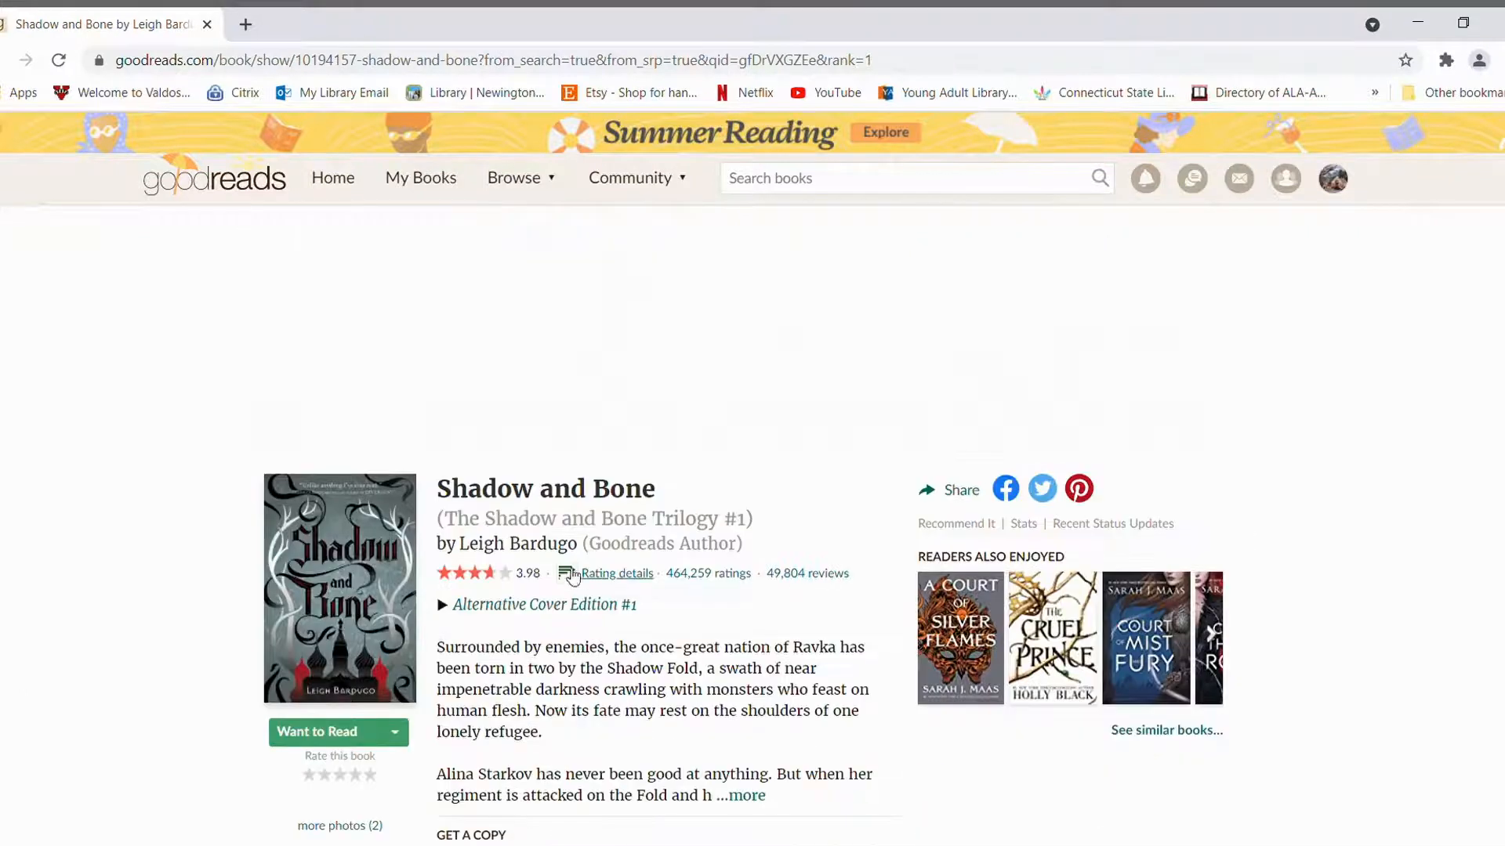
- Visit The Shadow and Bone Trilogy series page, then open Book 1, Shadow and Bone
left_click(532, 527)
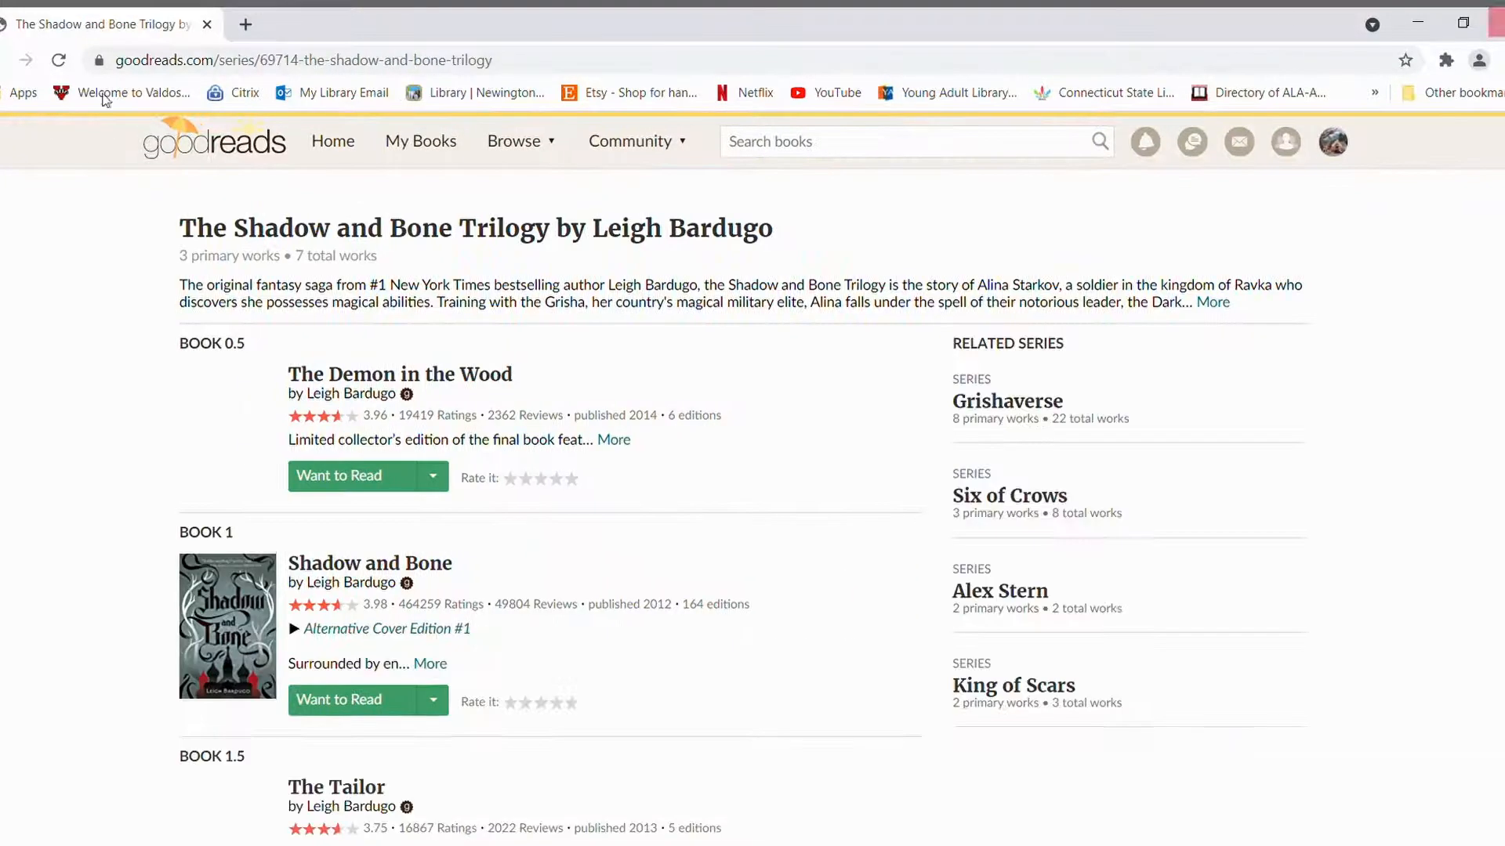
scroll(349, 516, "down", 5)
scroll(349, 514, "down", 3)
scroll(349, 517, "down", 3)
scroll(350, 518, "down", 3)
scroll(348, 517, "down", 2)
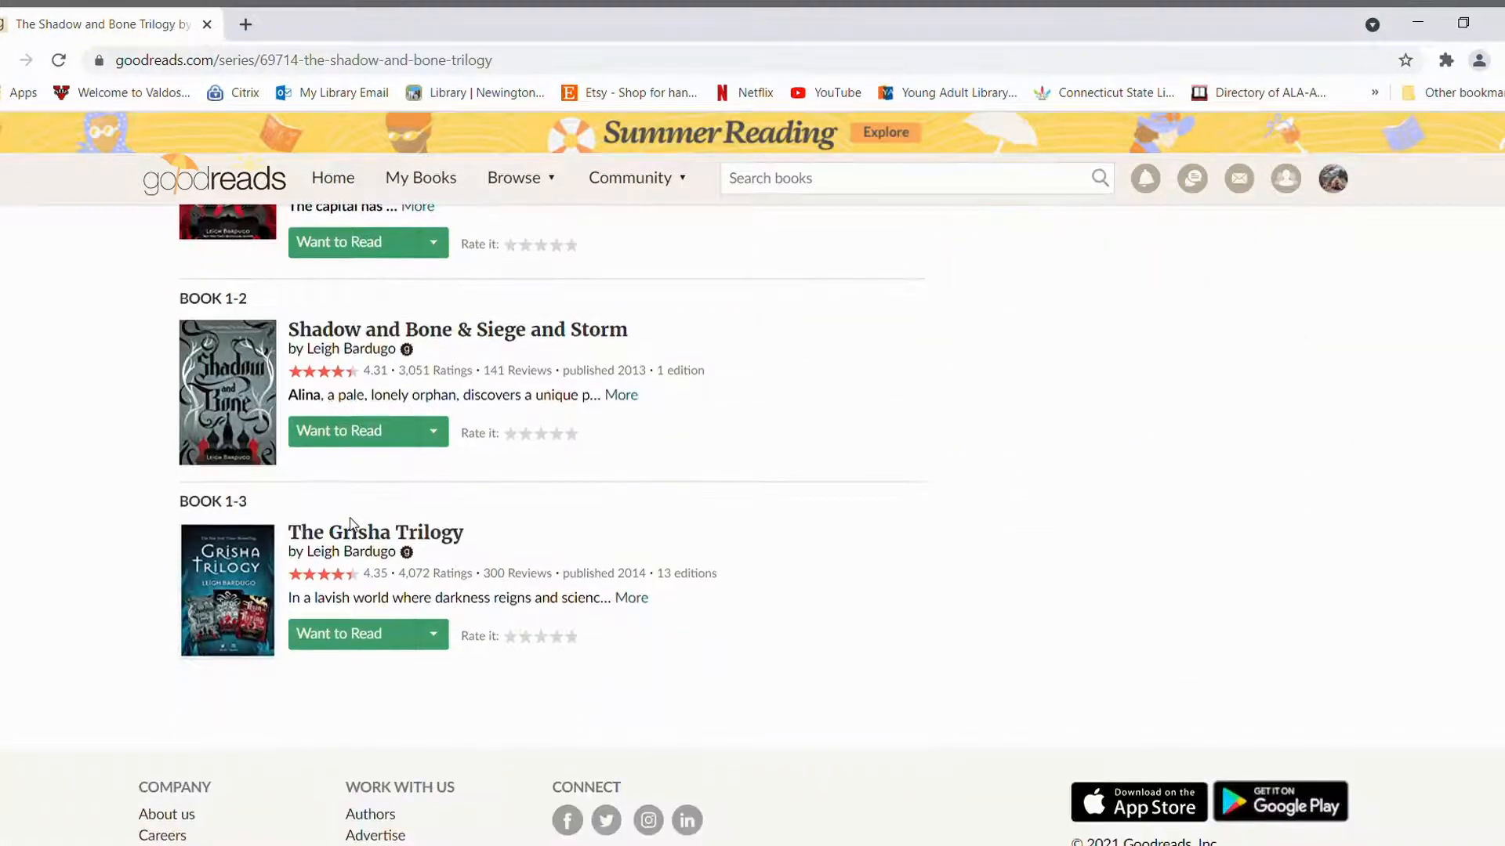
scroll(348, 522, "up", 3)
scroll(349, 520, "up", 3)
scroll(350, 521, "up", 3)
scroll(349, 520, "up", 3)
scroll(349, 521, "up", 3)
scroll(350, 520, "down", 1)
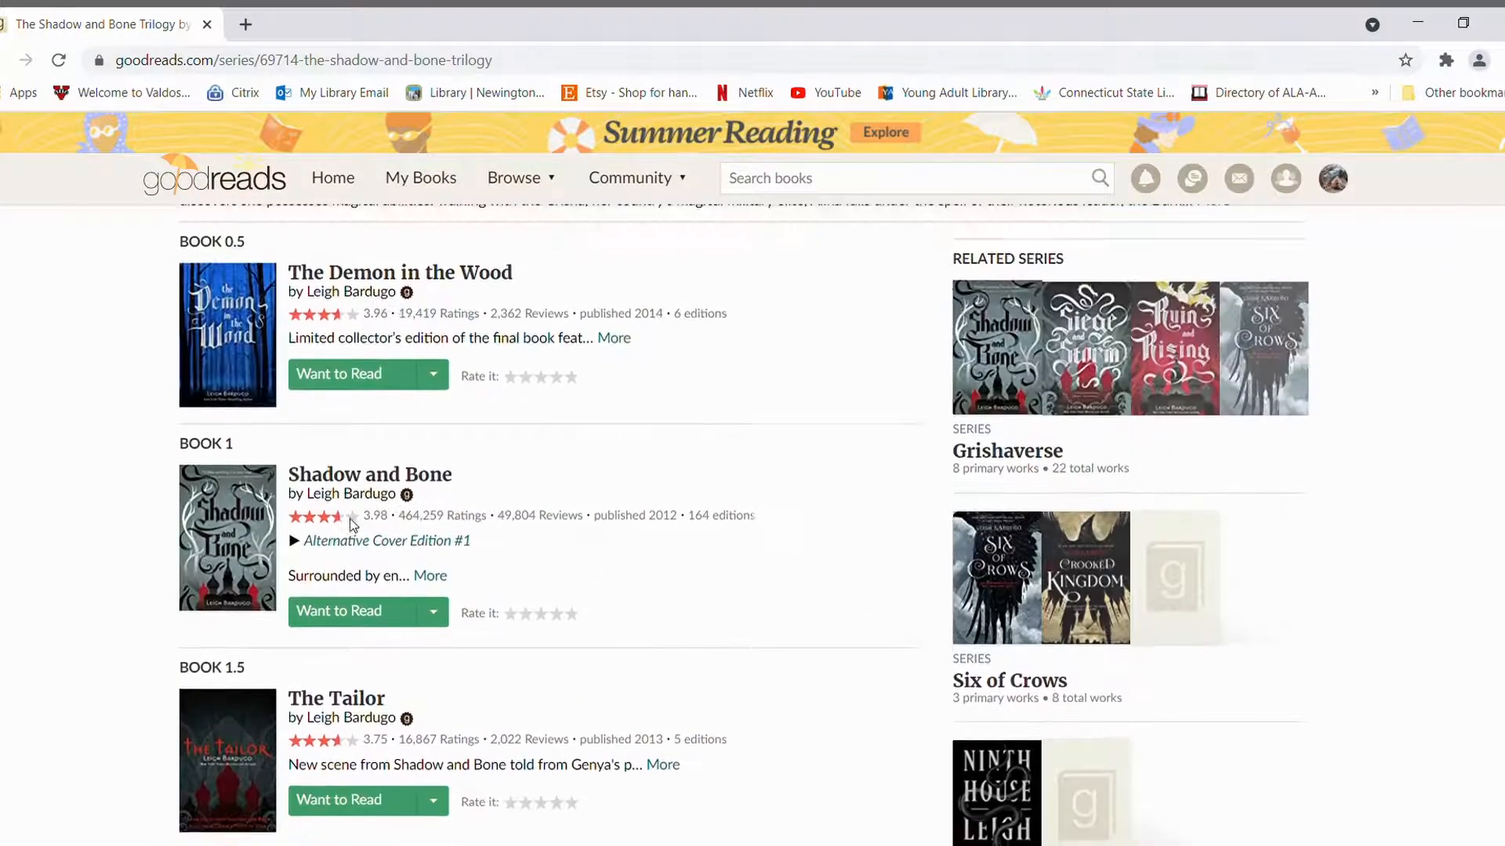
left_click(386, 474)
scroll(500, 378, "down", 3)
scroll(500, 379, "down", 2)
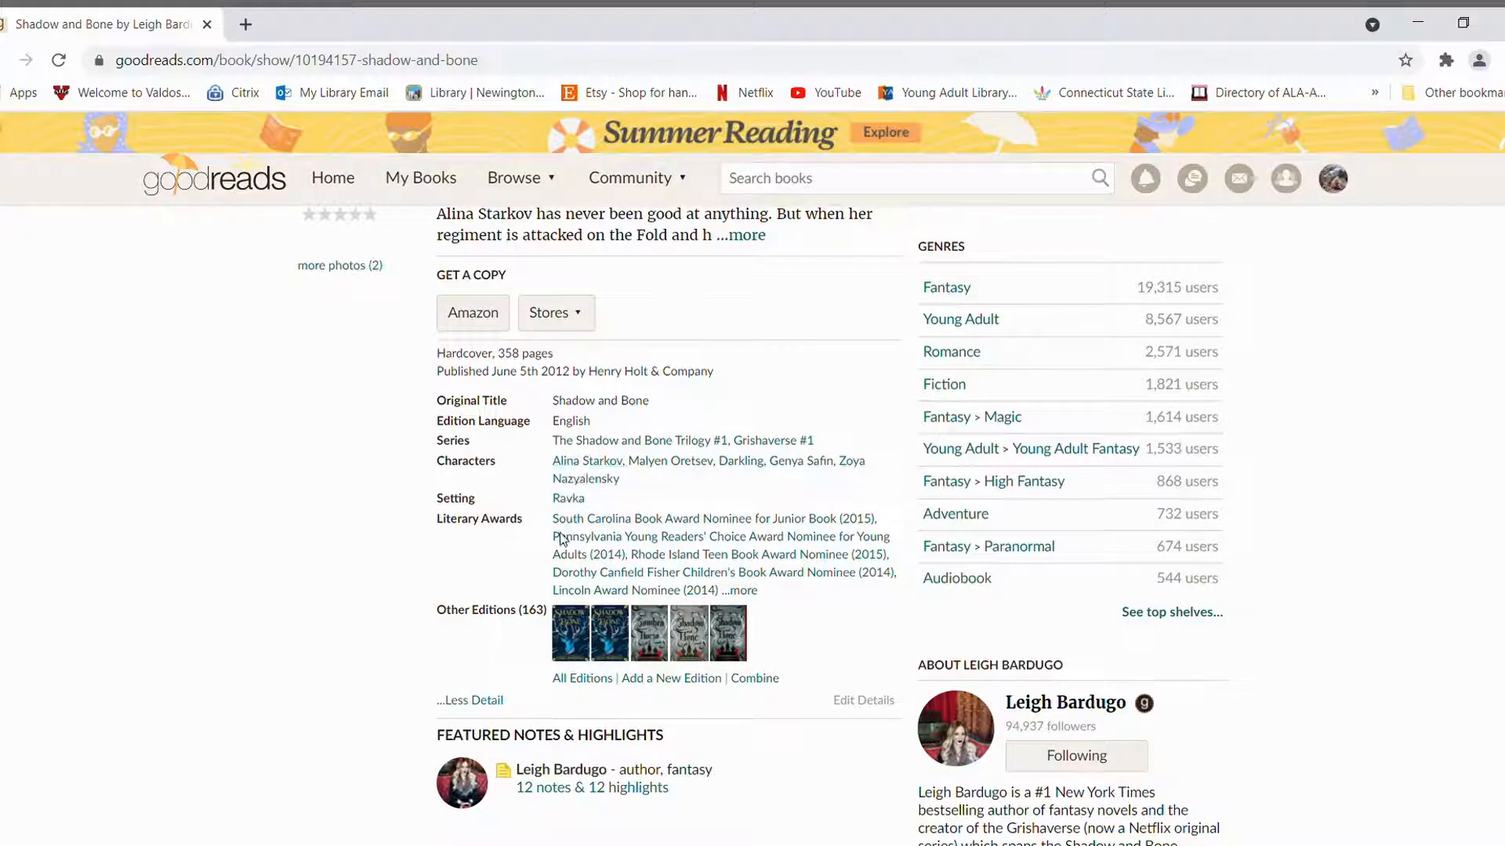
mouse_move(726, 634)
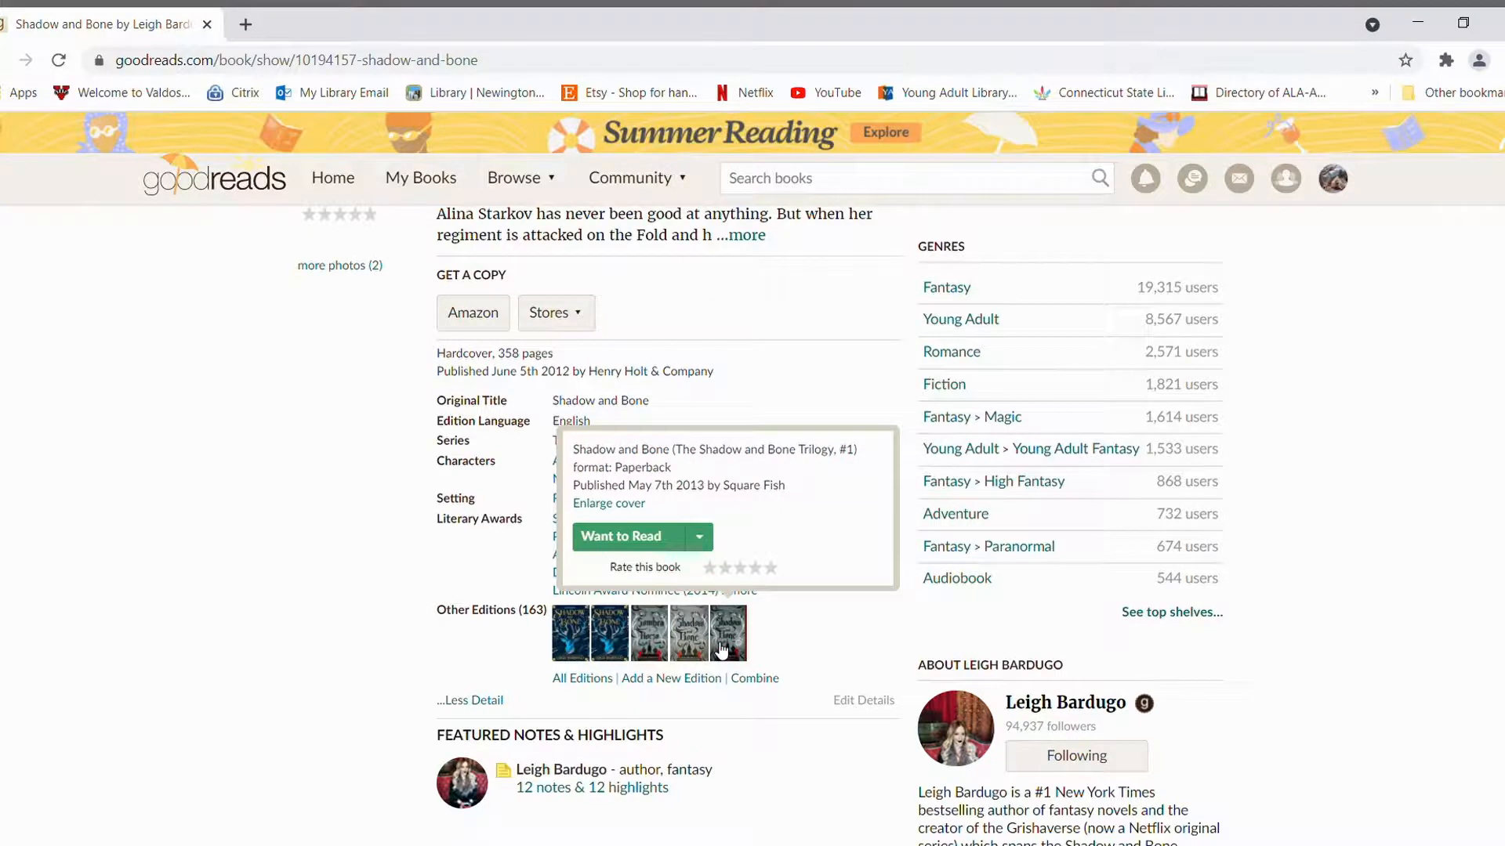
scroll(720, 650, "up", 5)
scroll(721, 649, "up", 3)
left_click(832, 178)
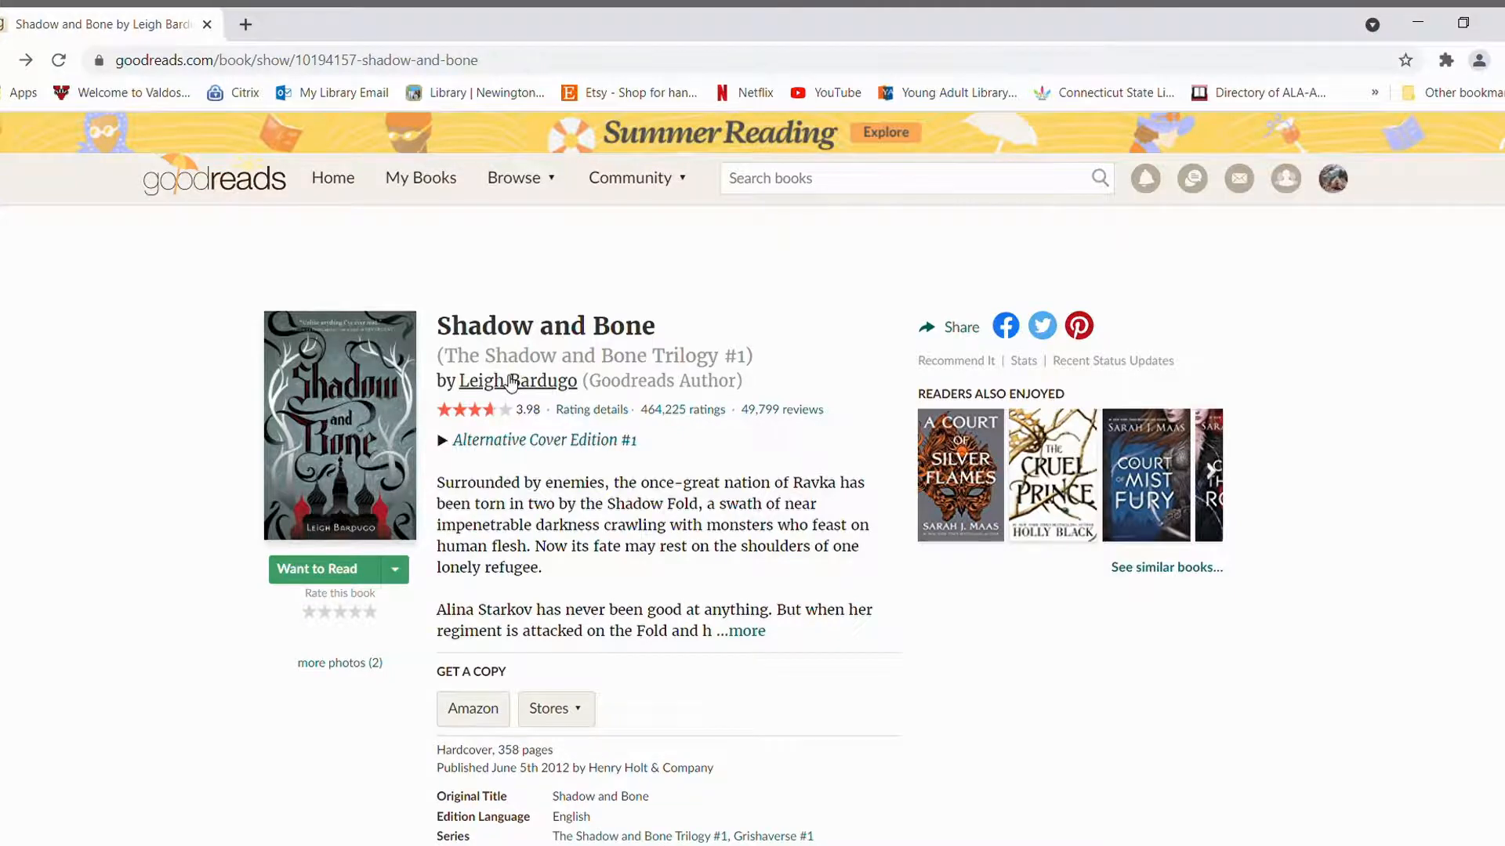
- Go to Leigh Bardugo's author page from the book page and view her books
left_click(509, 383)
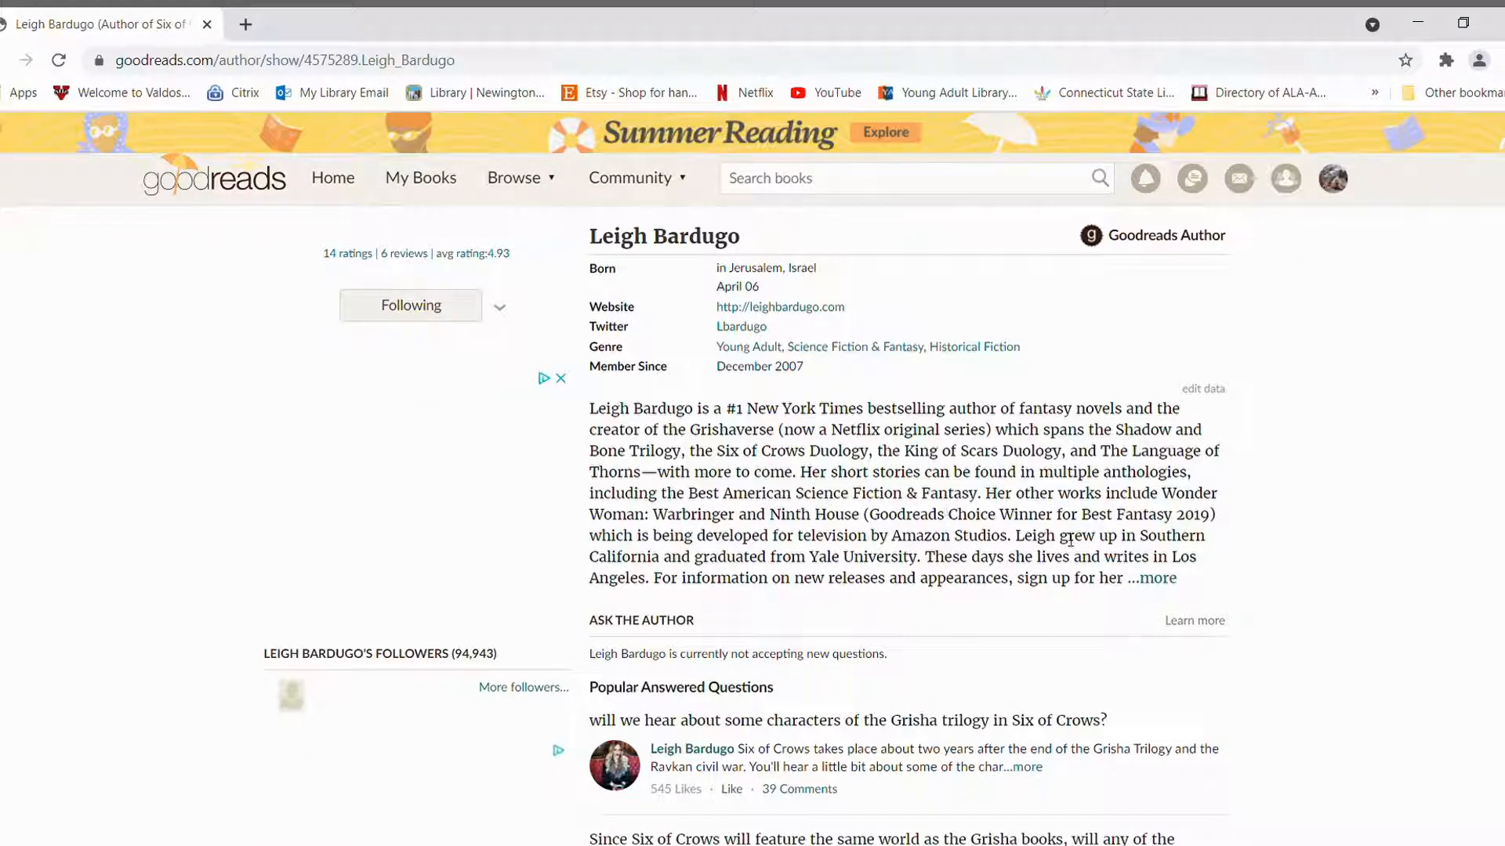
scroll(997, 619, "down", 2)
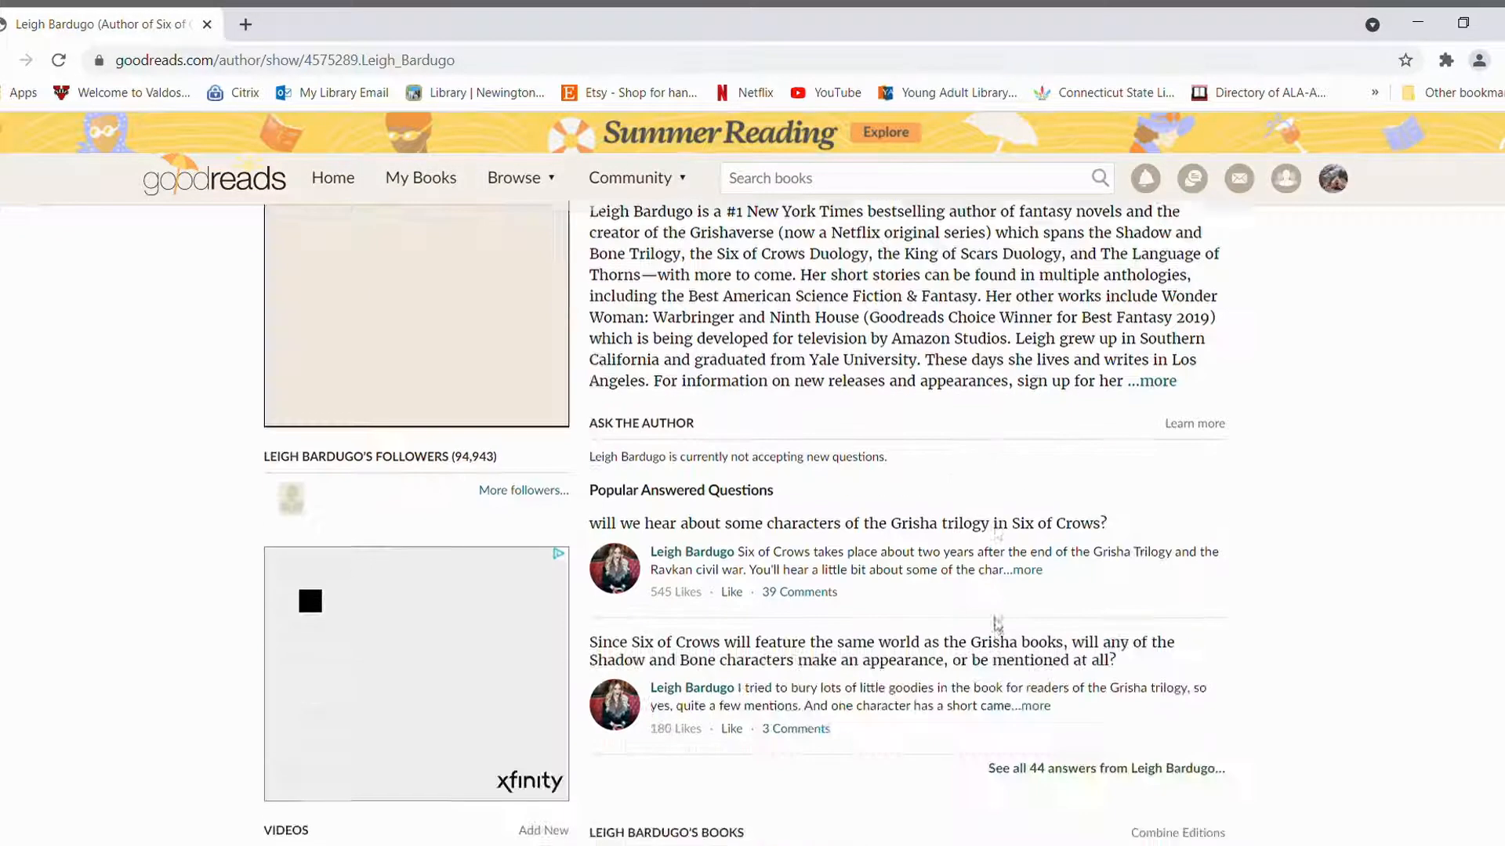
scroll(997, 620, "down", 2)
scroll(806, 549, "down", 2)
scroll(807, 548, "down", 1)
scroll(807, 548, "up", 3)
scroll(755, 514, "up", 2)
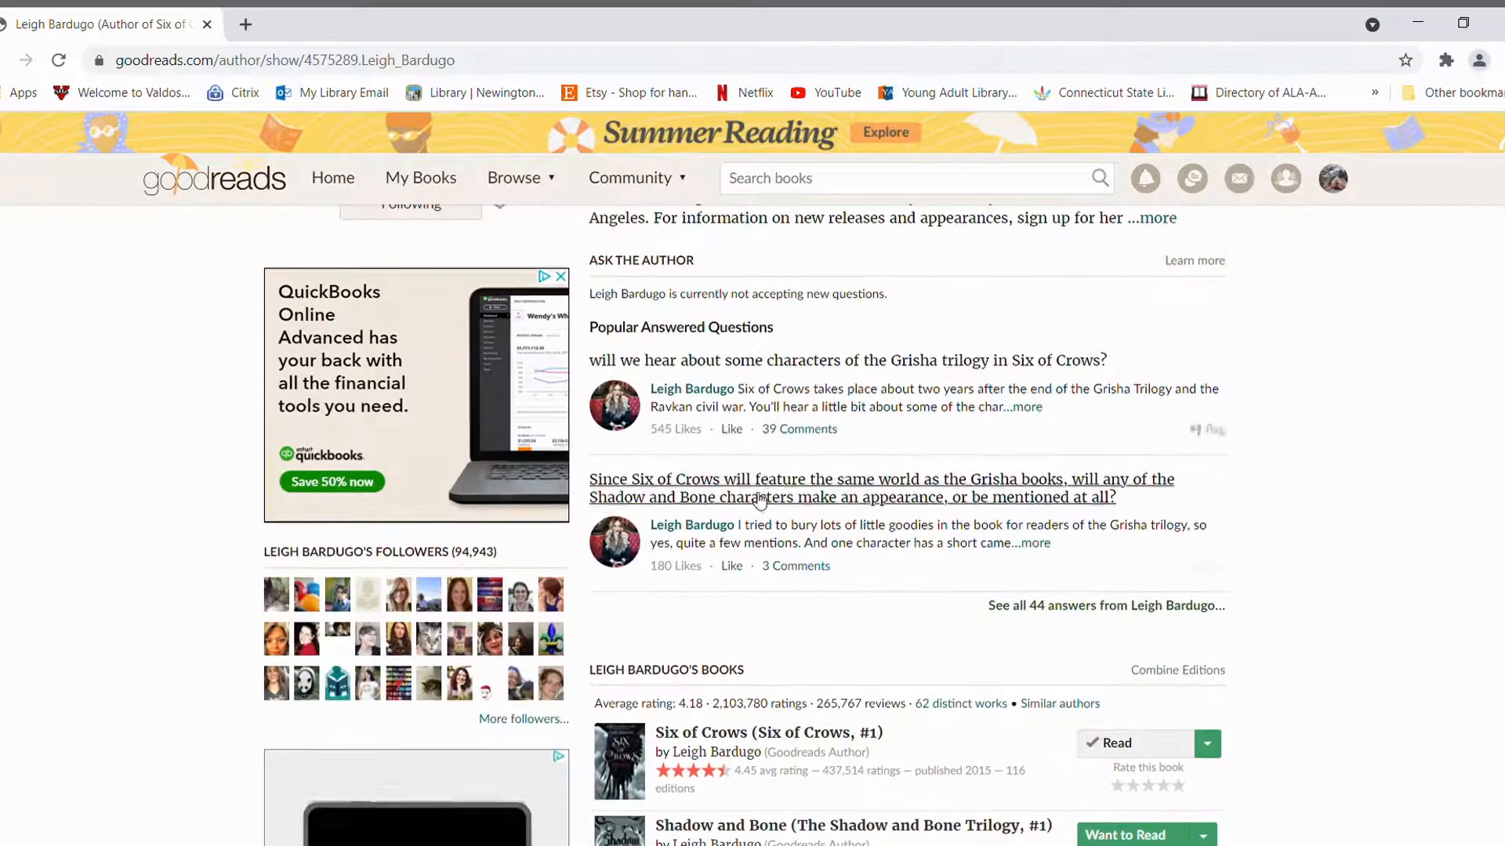
scroll(1013, 572, "up", 3)
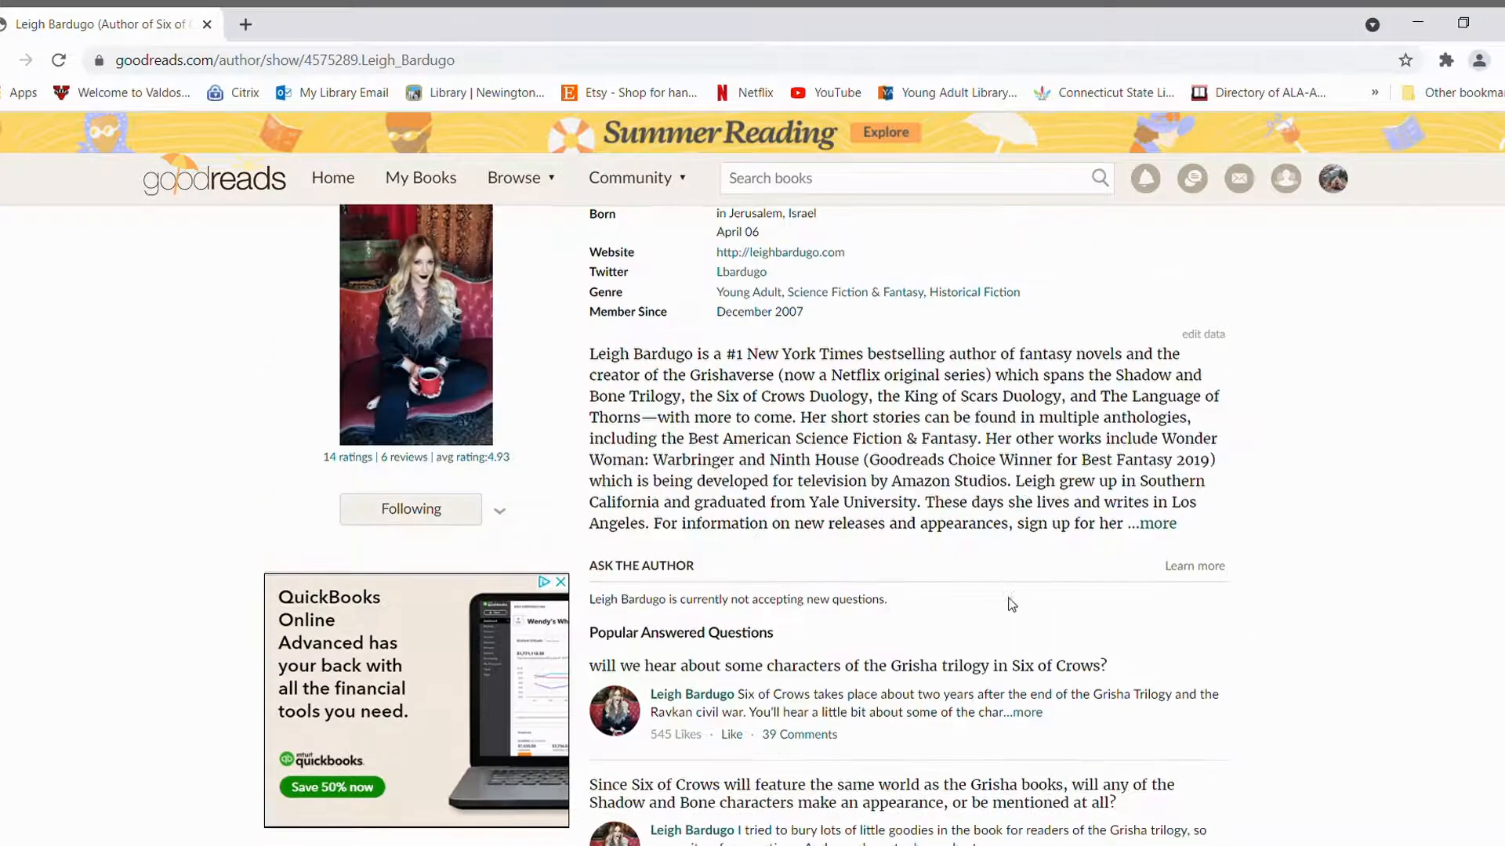
scroll(1009, 604, "up", 1)
scroll(1008, 617, "down", 10)
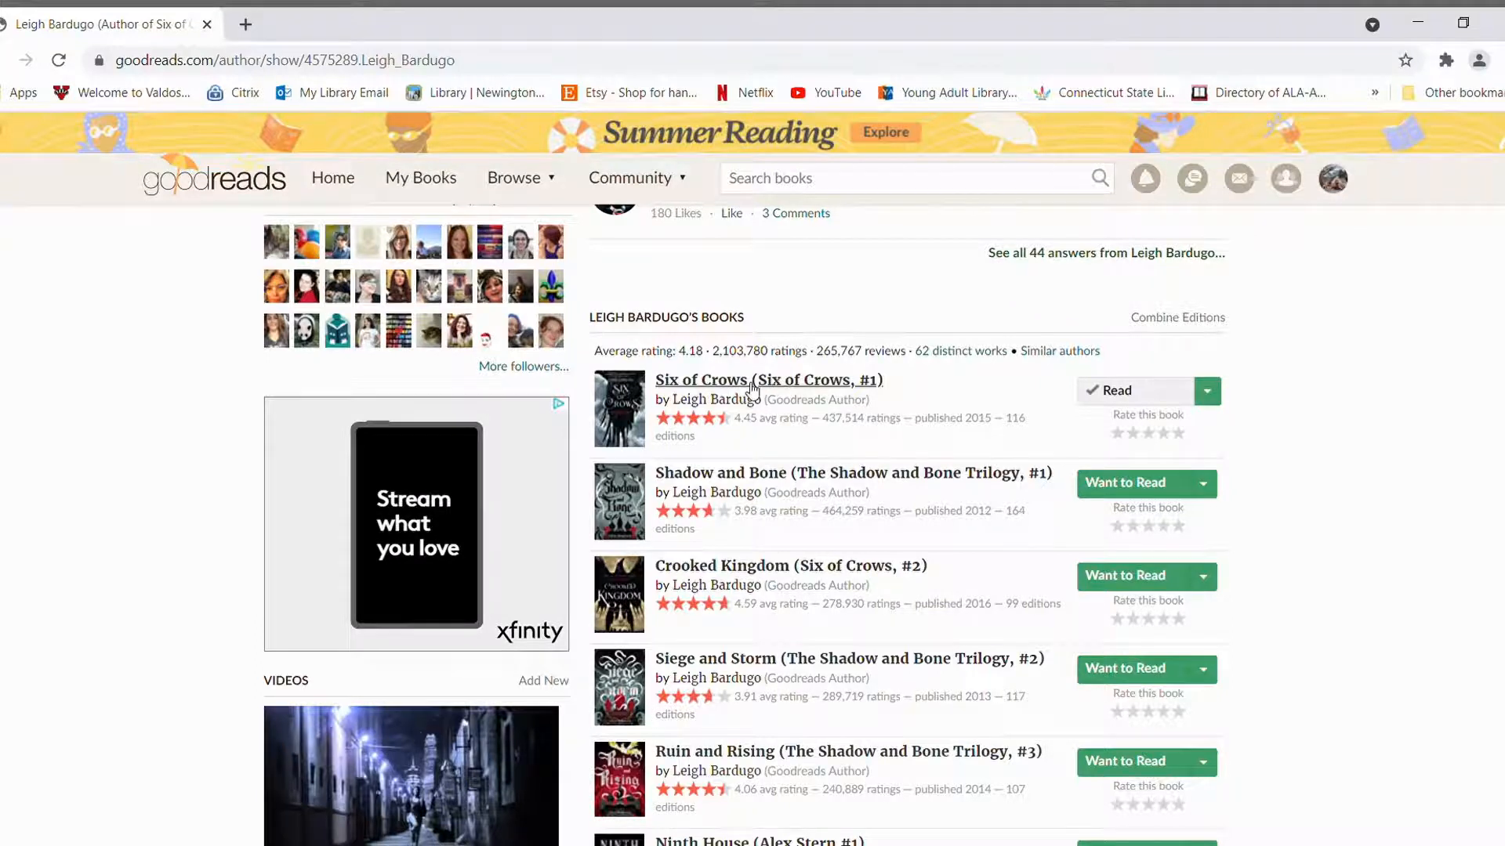
- Open Six of Crows from the author's book list and browse its questions, lists and reviews
left_click(775, 384)
scroll(405, 572, "down", 5)
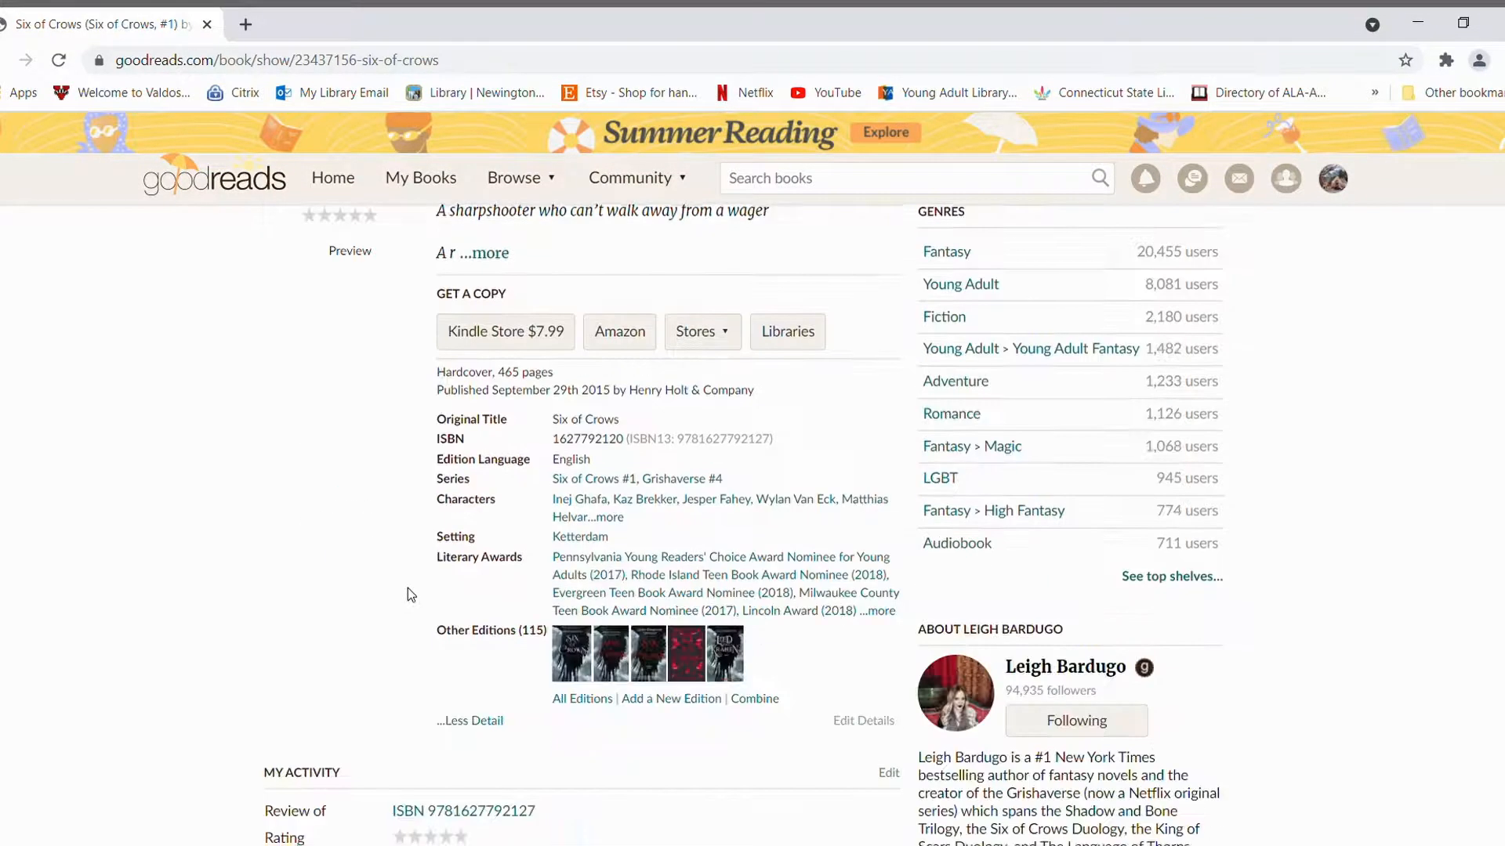
scroll(408, 588, "down", 5)
scroll(413, 594, "down", 5)
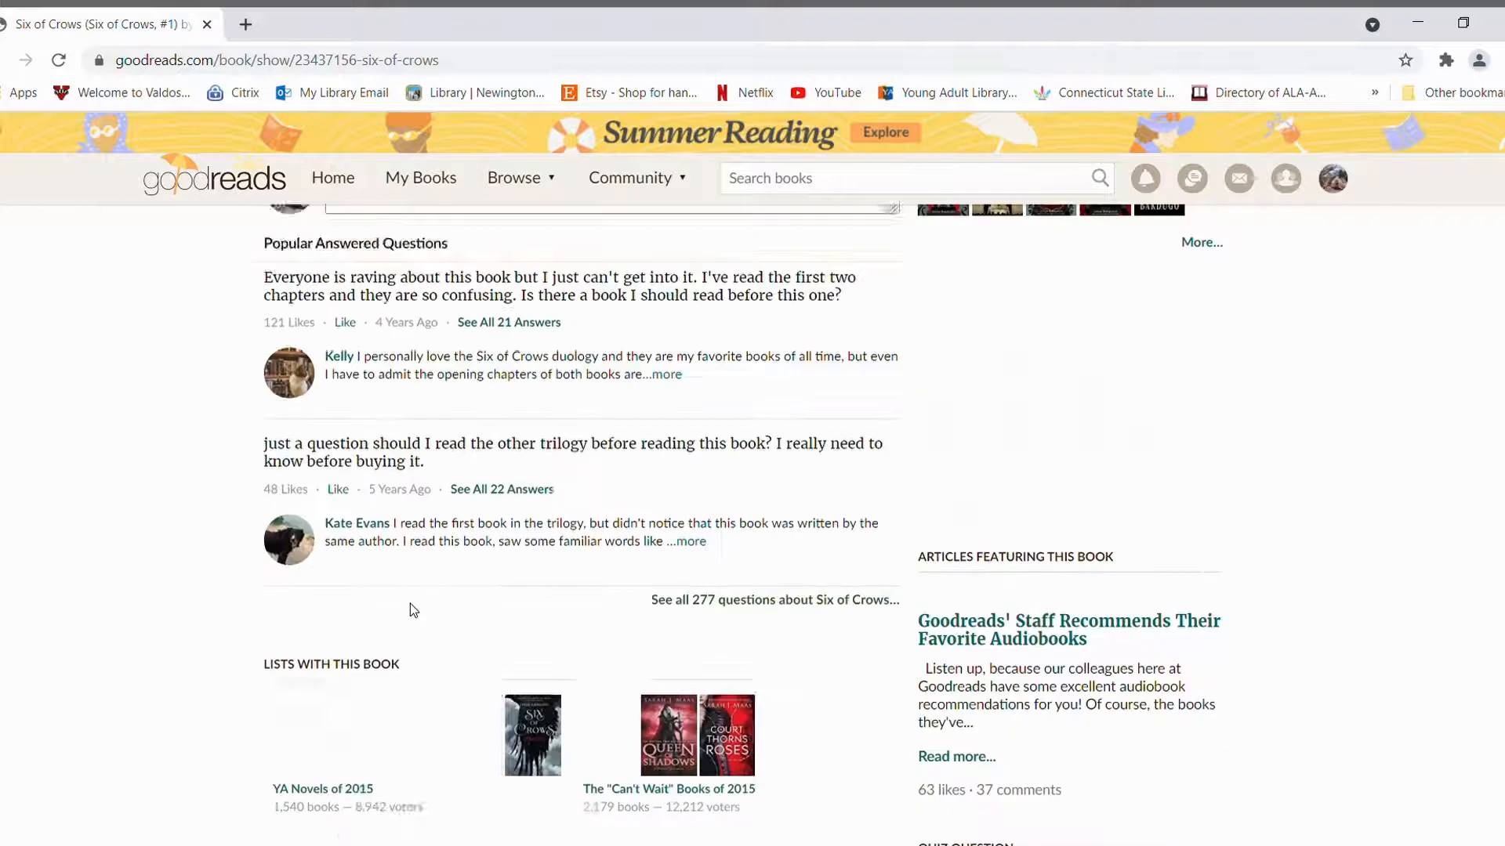
scroll(411, 603, "down", 5)
scroll(410, 603, "down", 3)
scroll(411, 604, "down", 3)
scroll(410, 603, "down", 2)
scroll(411, 603, "down", 2)
scroll(410, 602, "down", 4)
scroll(410, 604, "down", 4)
scroll(410, 603, "up", 10)
scroll(442, 682, "up", 3)
scroll(442, 682, "up", 3)
scroll(495, 643, "down", 1)
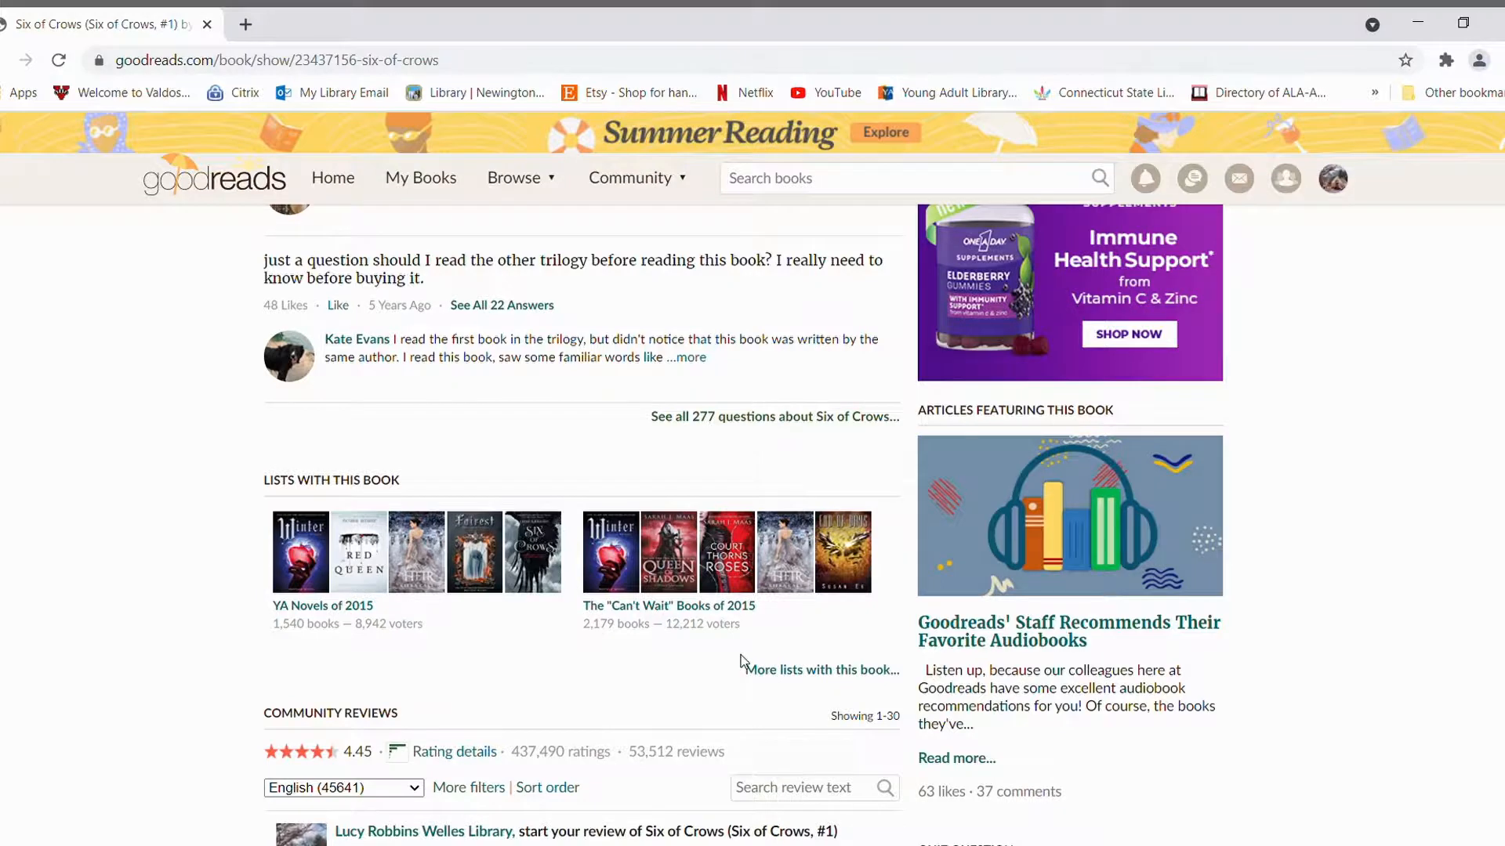
scroll(741, 661, "up", 6)
scroll(705, 658, "up", 6)
left_click(688, 737)
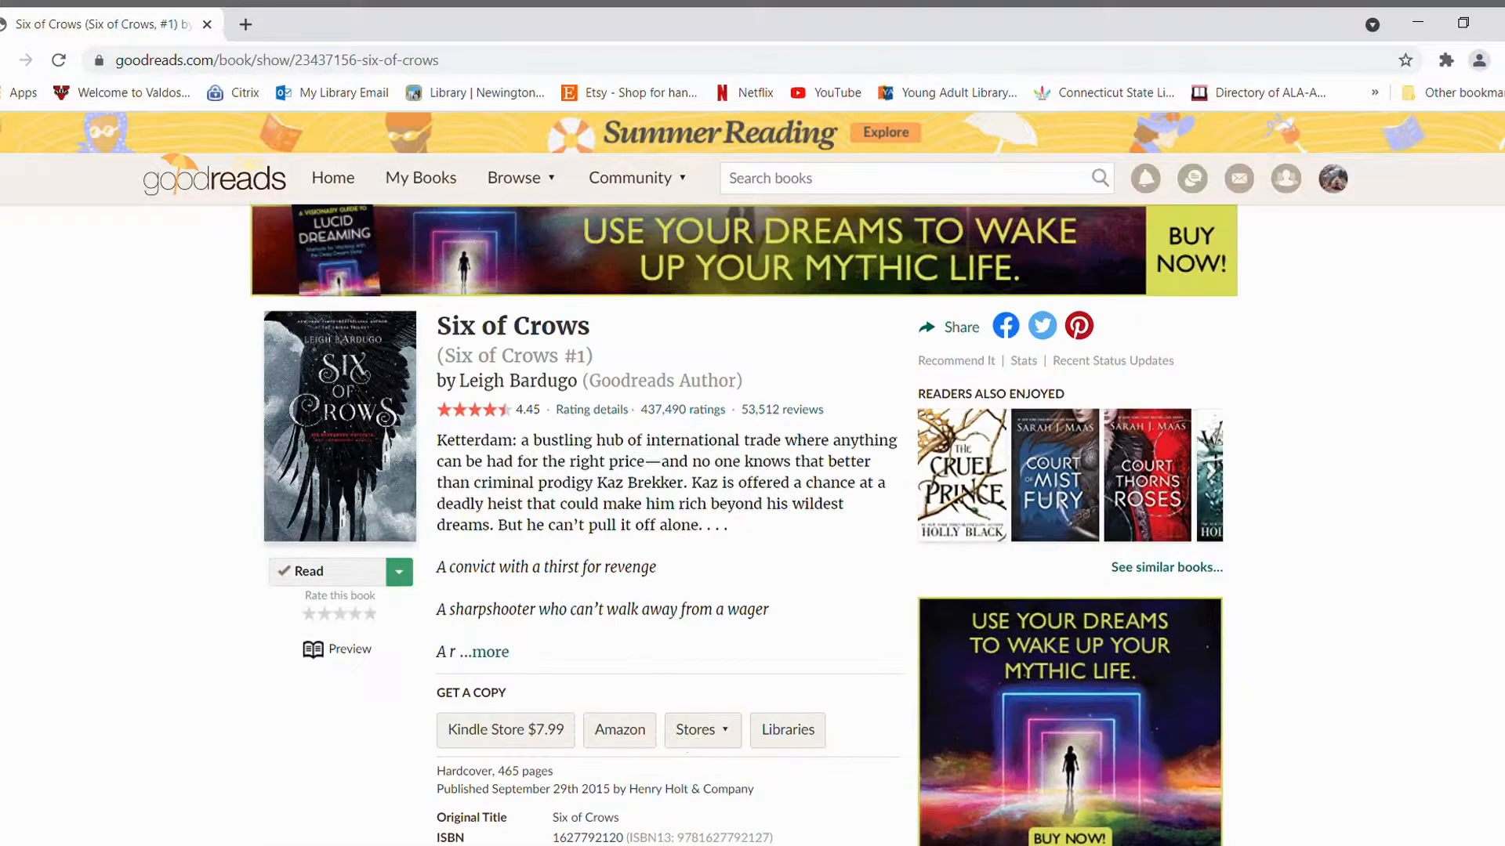
- Join the 2021 Reading Challenge from the account menu with a goal of 5 books
left_click(1331, 178)
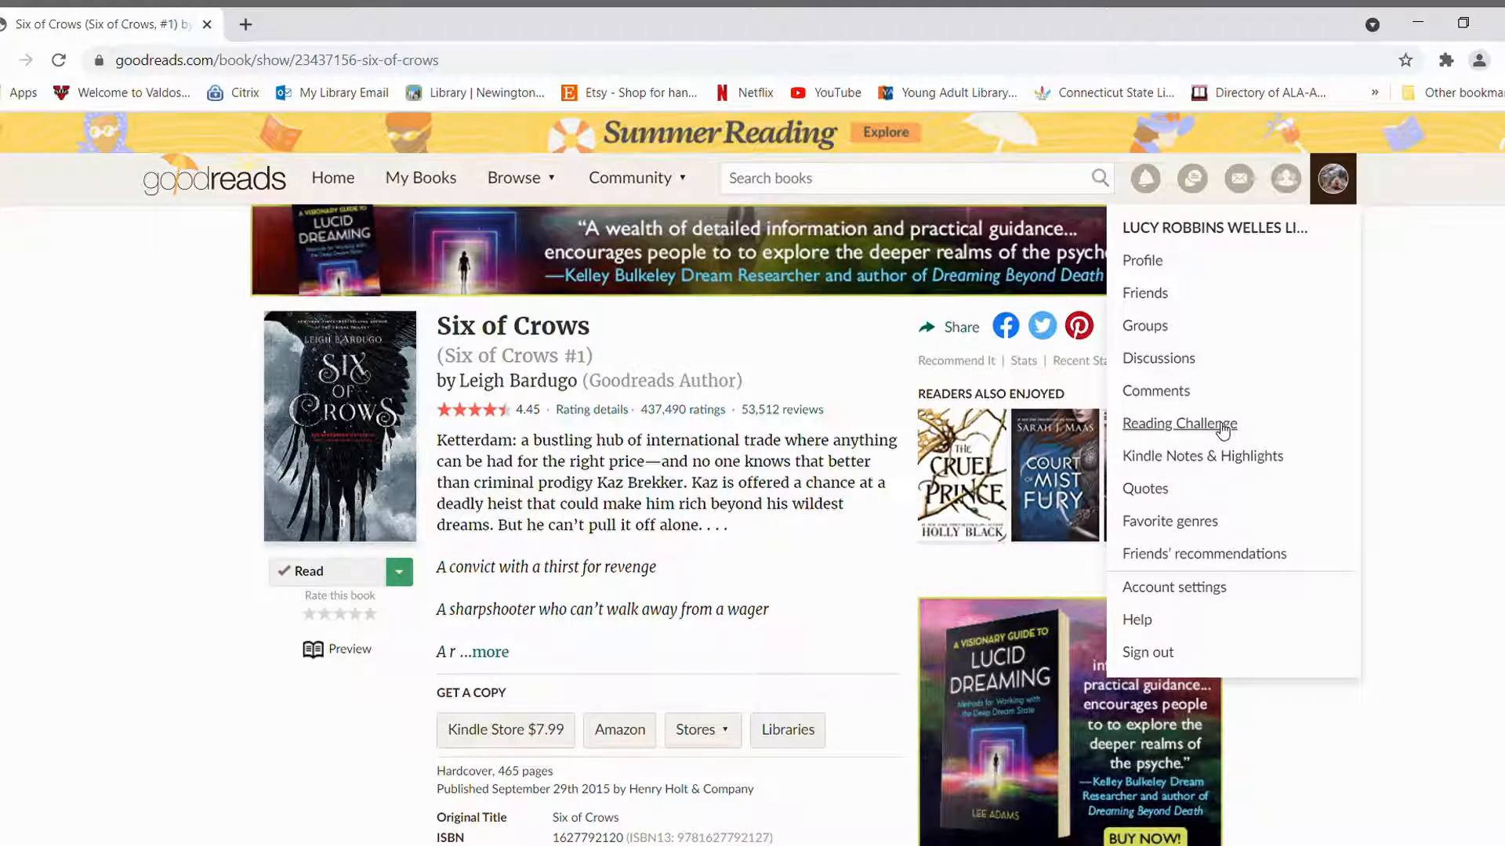
left_click(1179, 423)
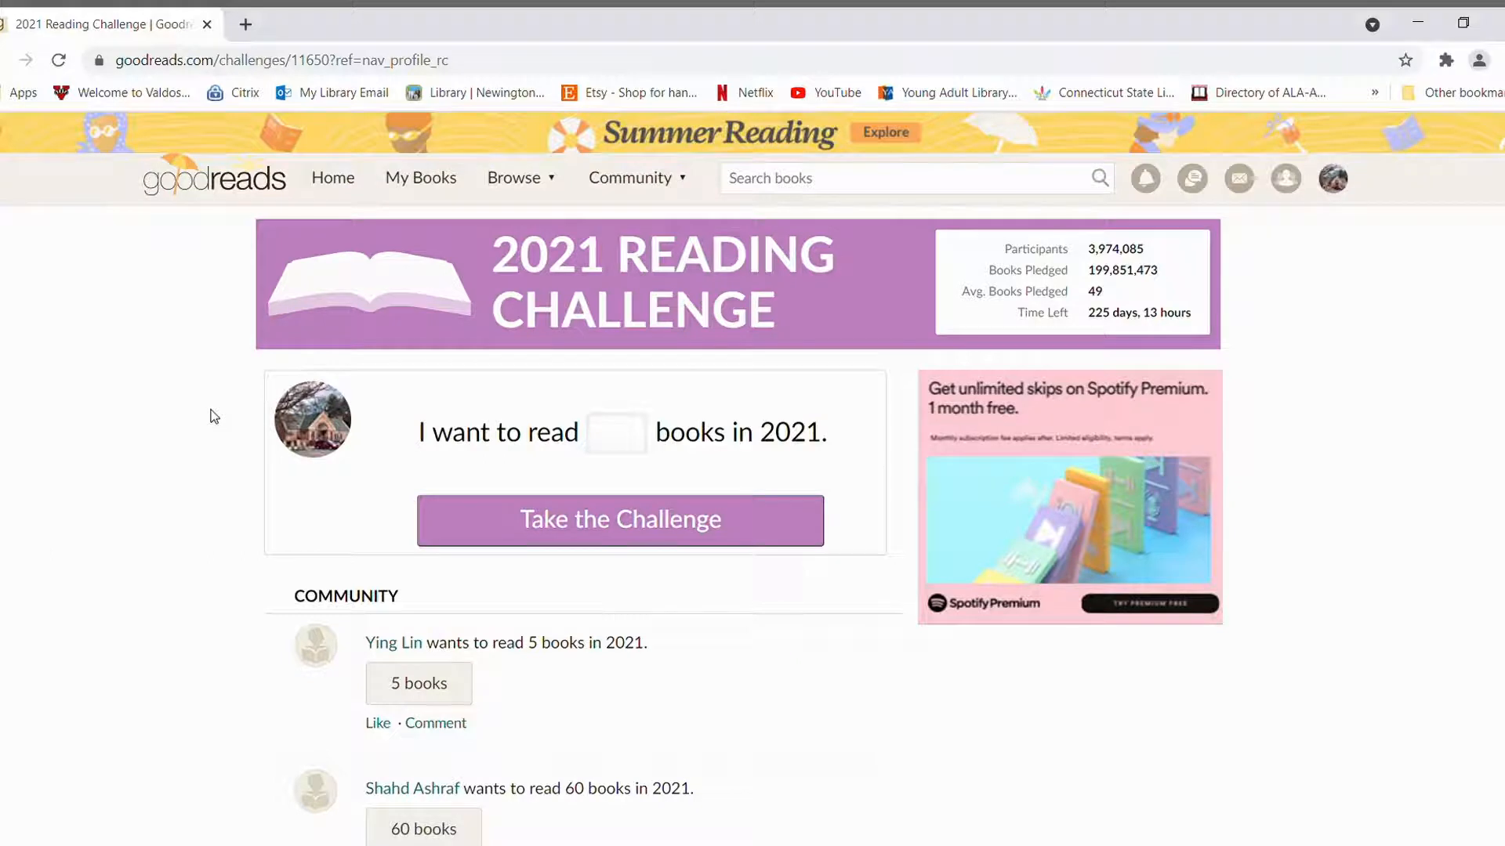
left_click(616, 434)
type("1")
key("BackSpace")
type("5")
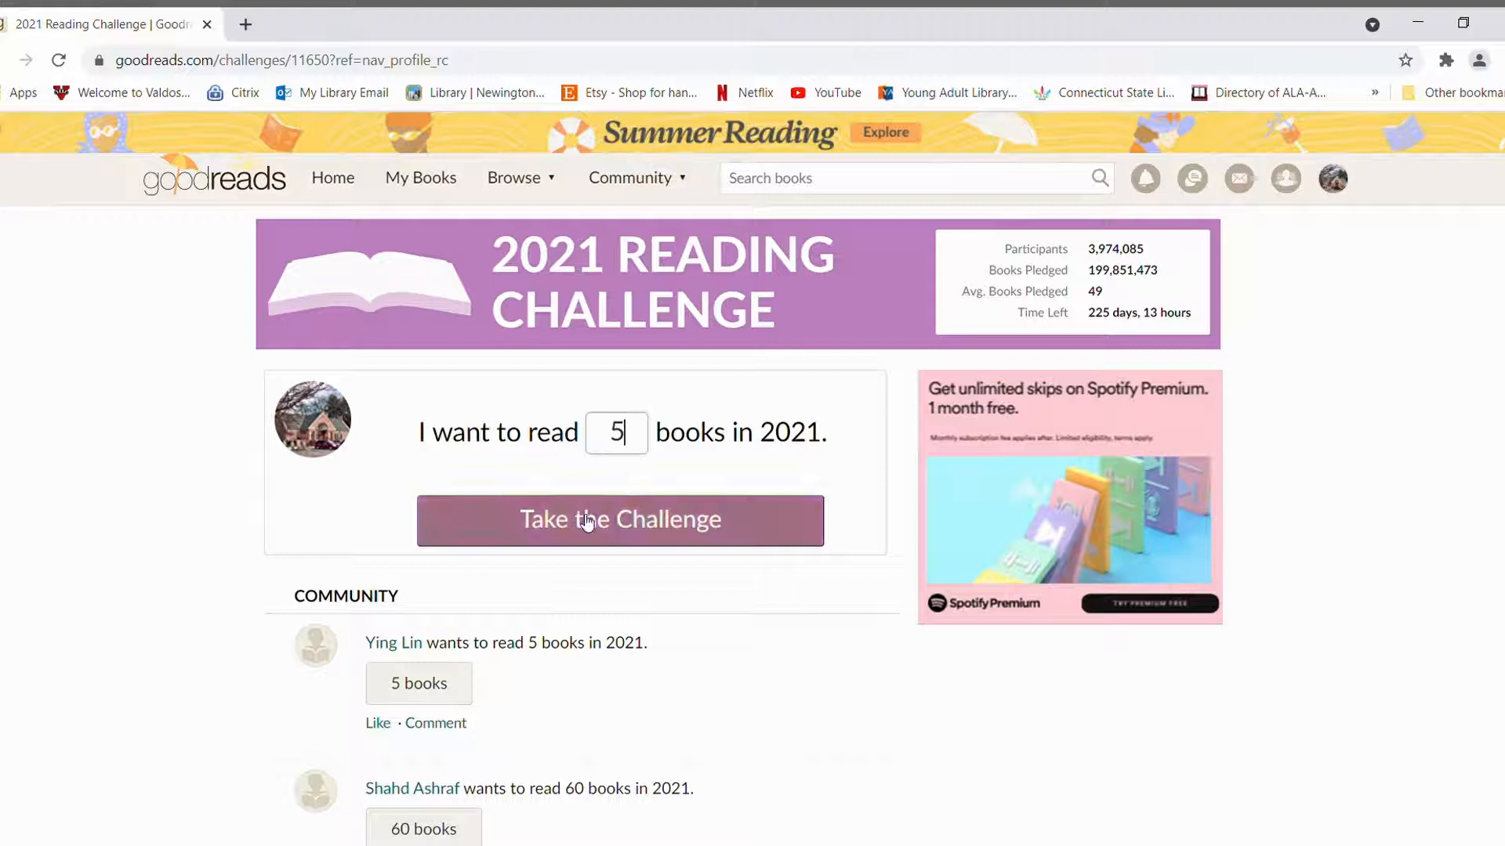
left_click(584, 520)
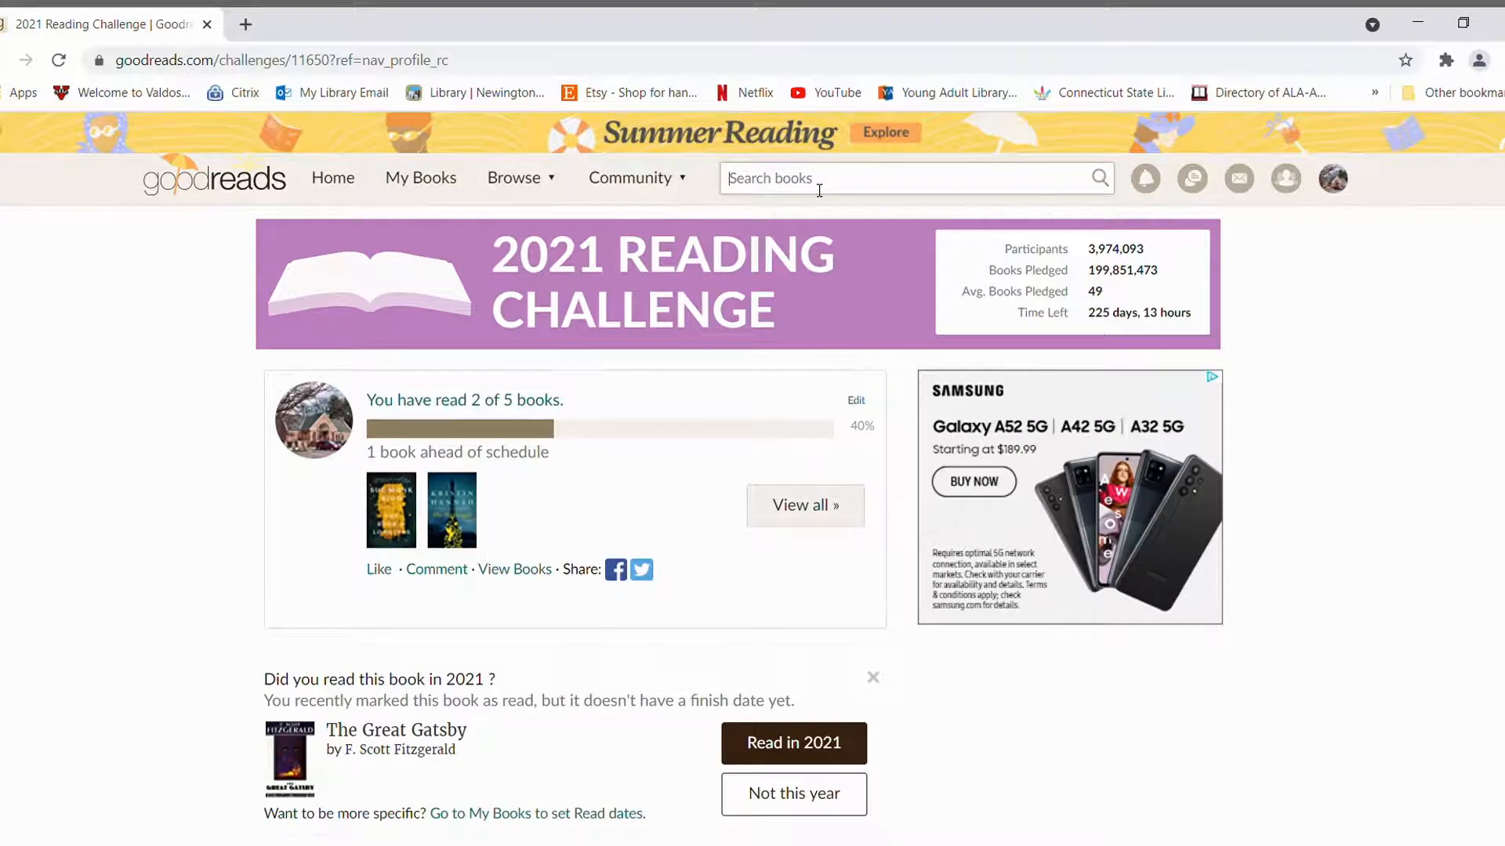
type("The phantom of the Opera")
- Search 'The phantom of the Opera', shelve it as Currently Reading, then show My Books
key("Return")
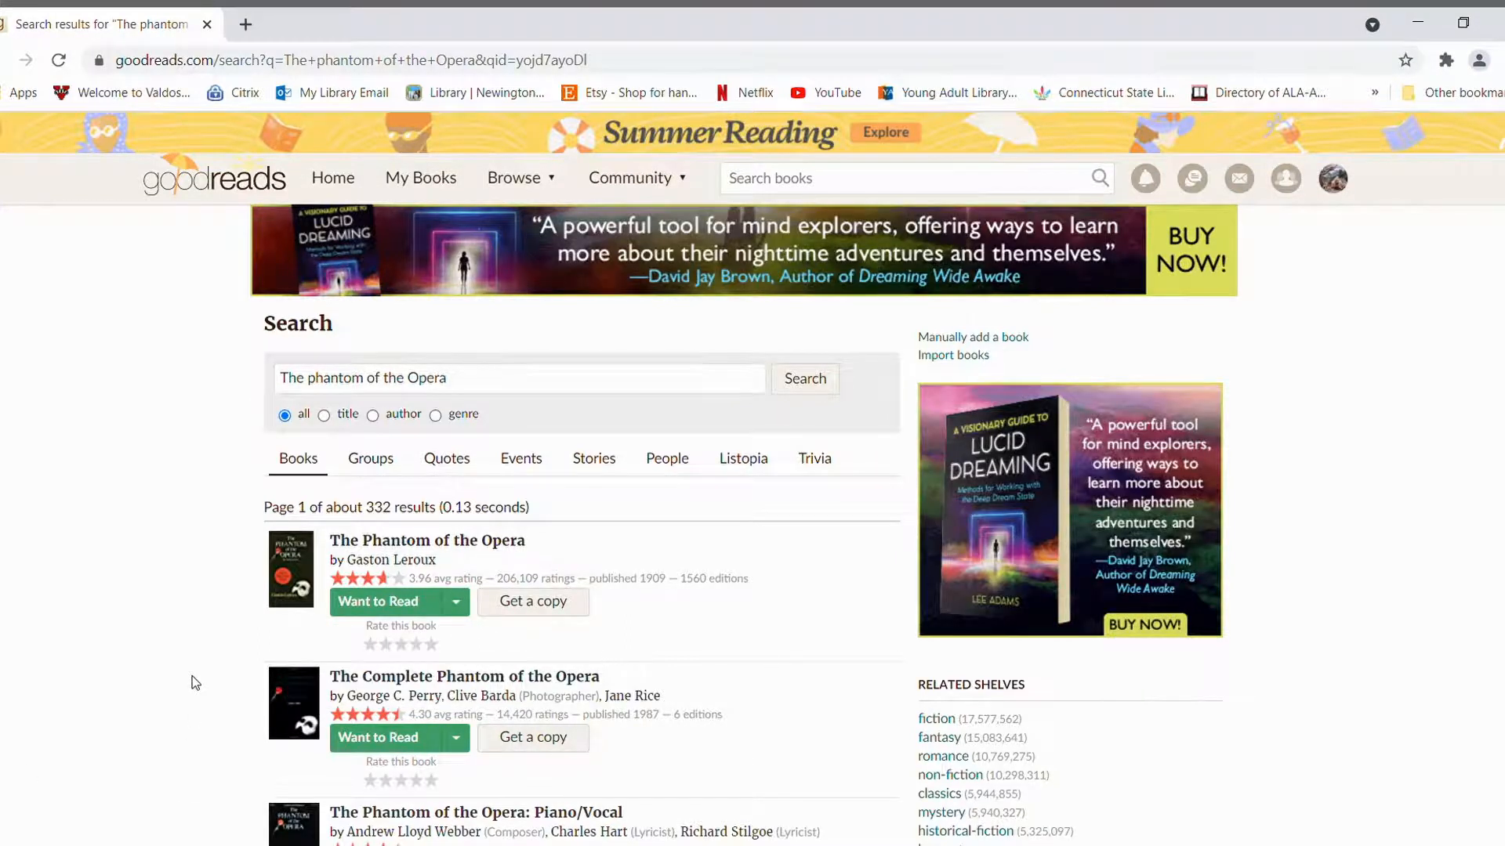
scroll(198, 678, "down", 2)
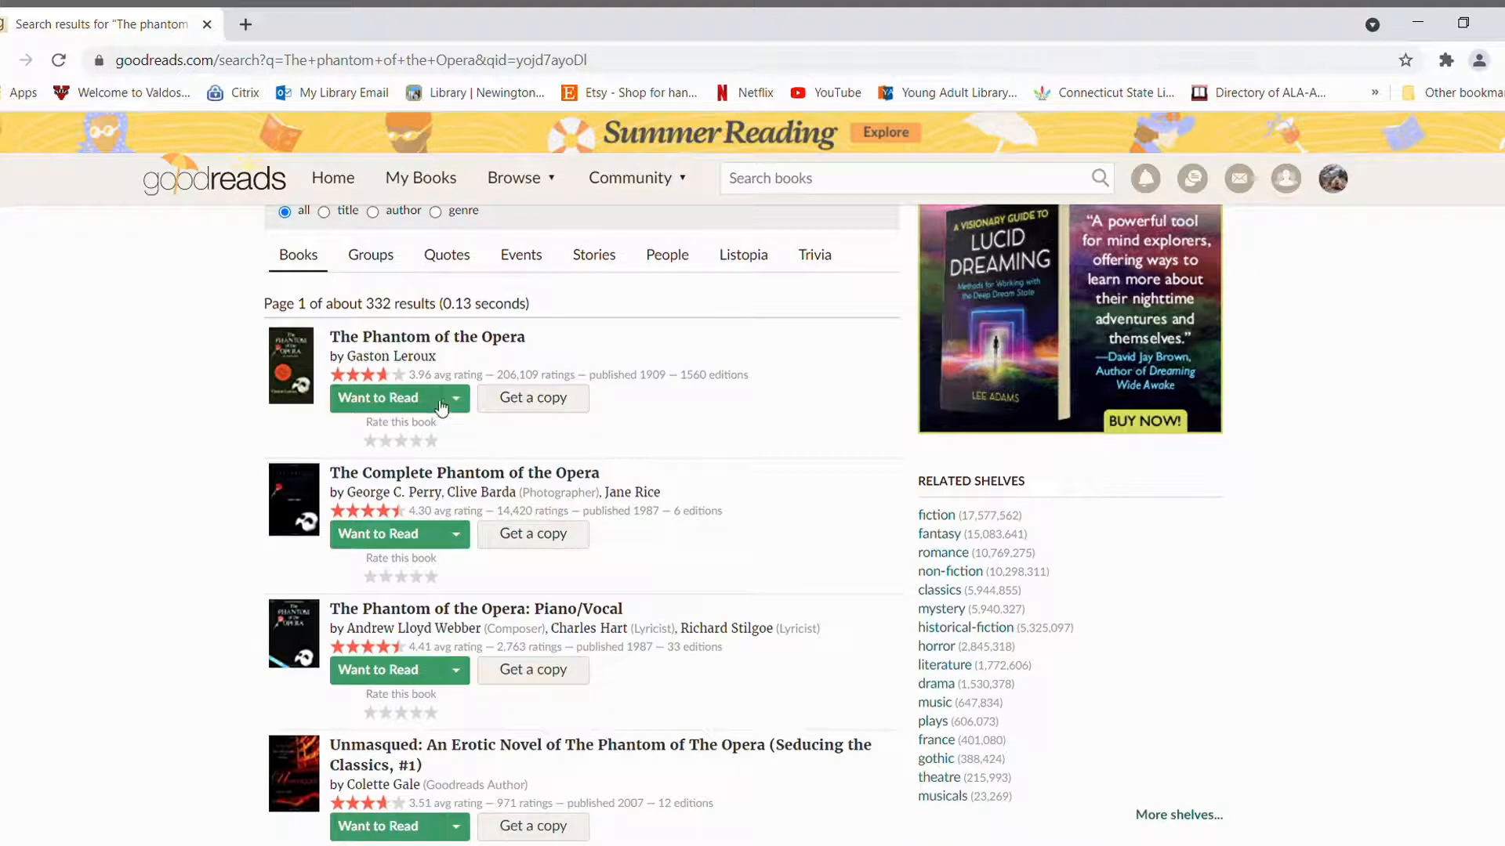
left_click(356, 444)
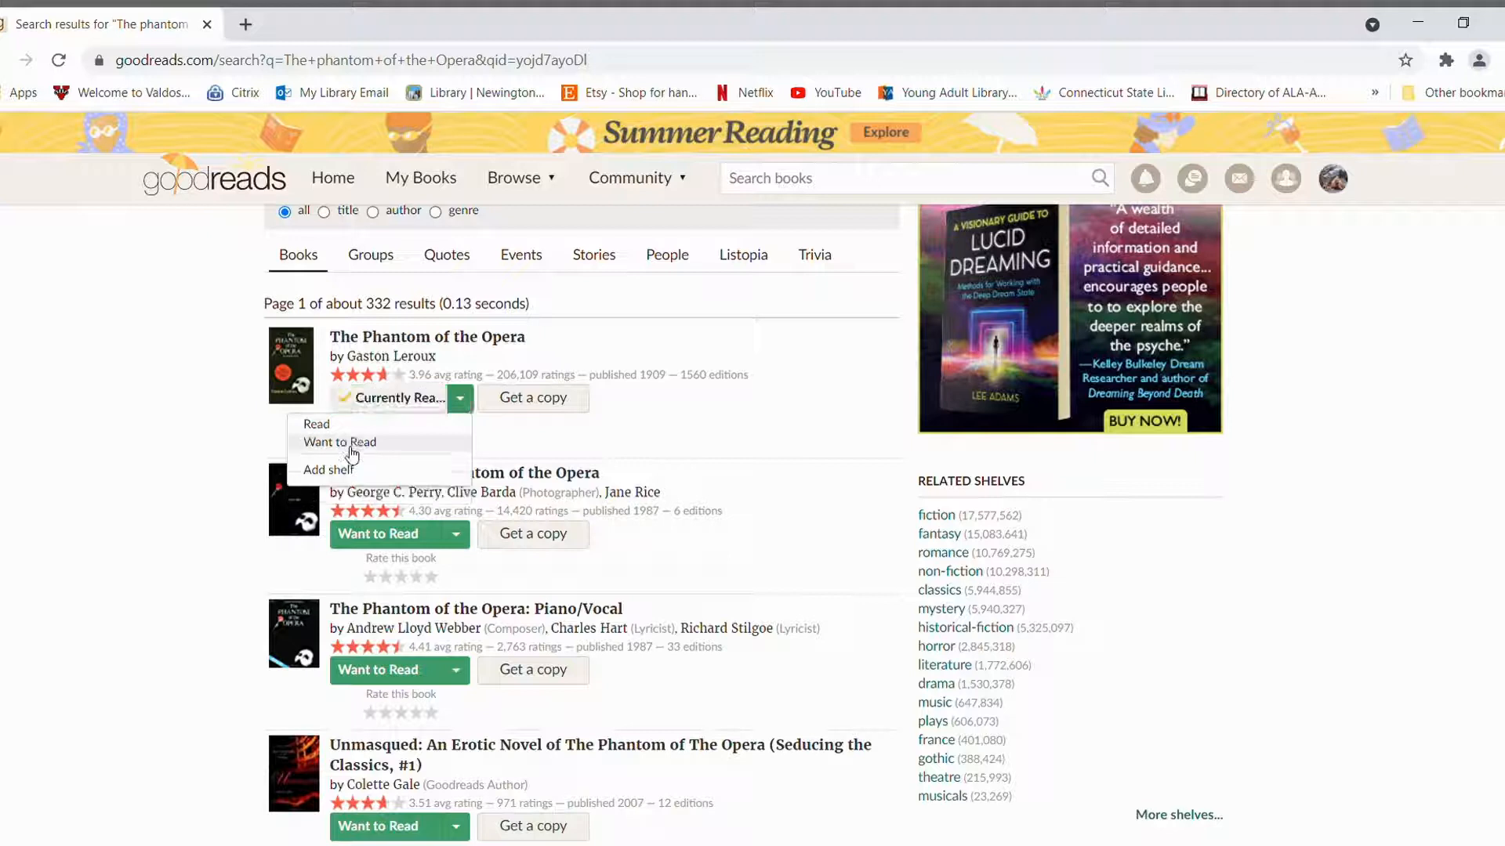
left_click(106, 535)
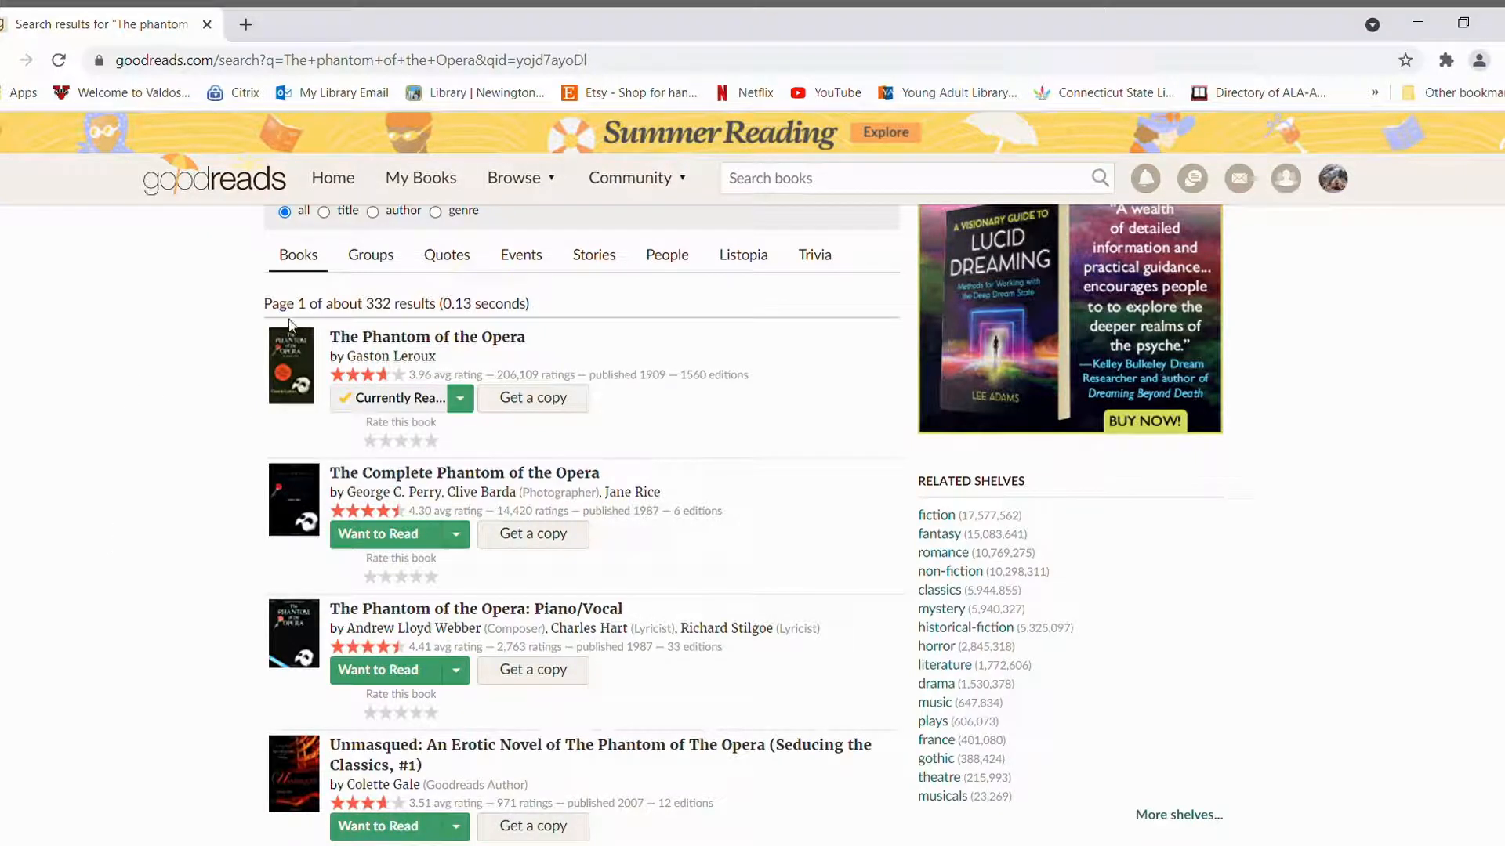
left_click(421, 177)
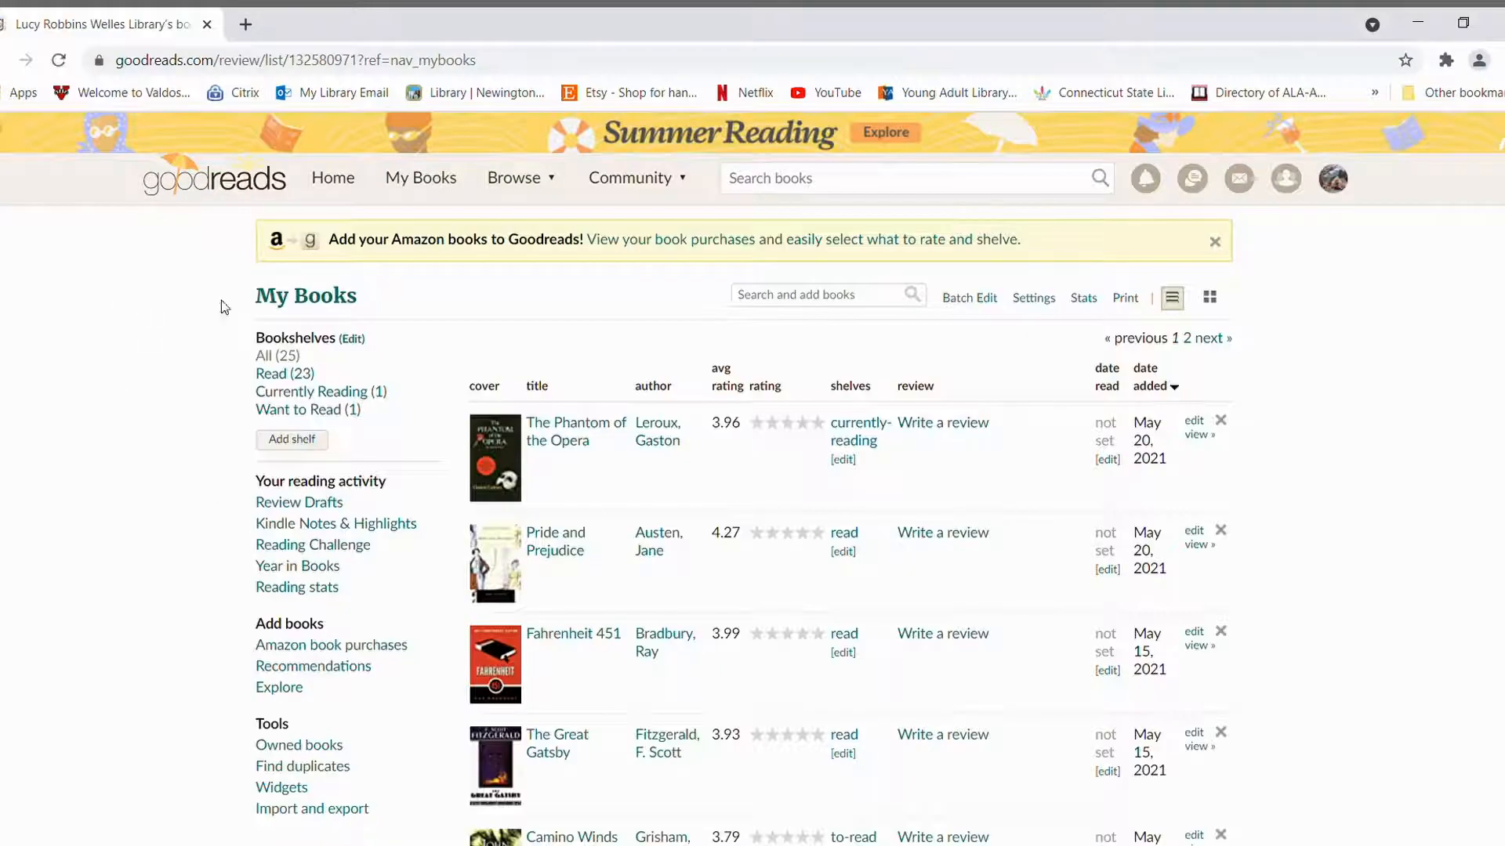
- Shelve The Phantom of the Opera as Read and post it, ending at the account menu
left_click(286, 394)
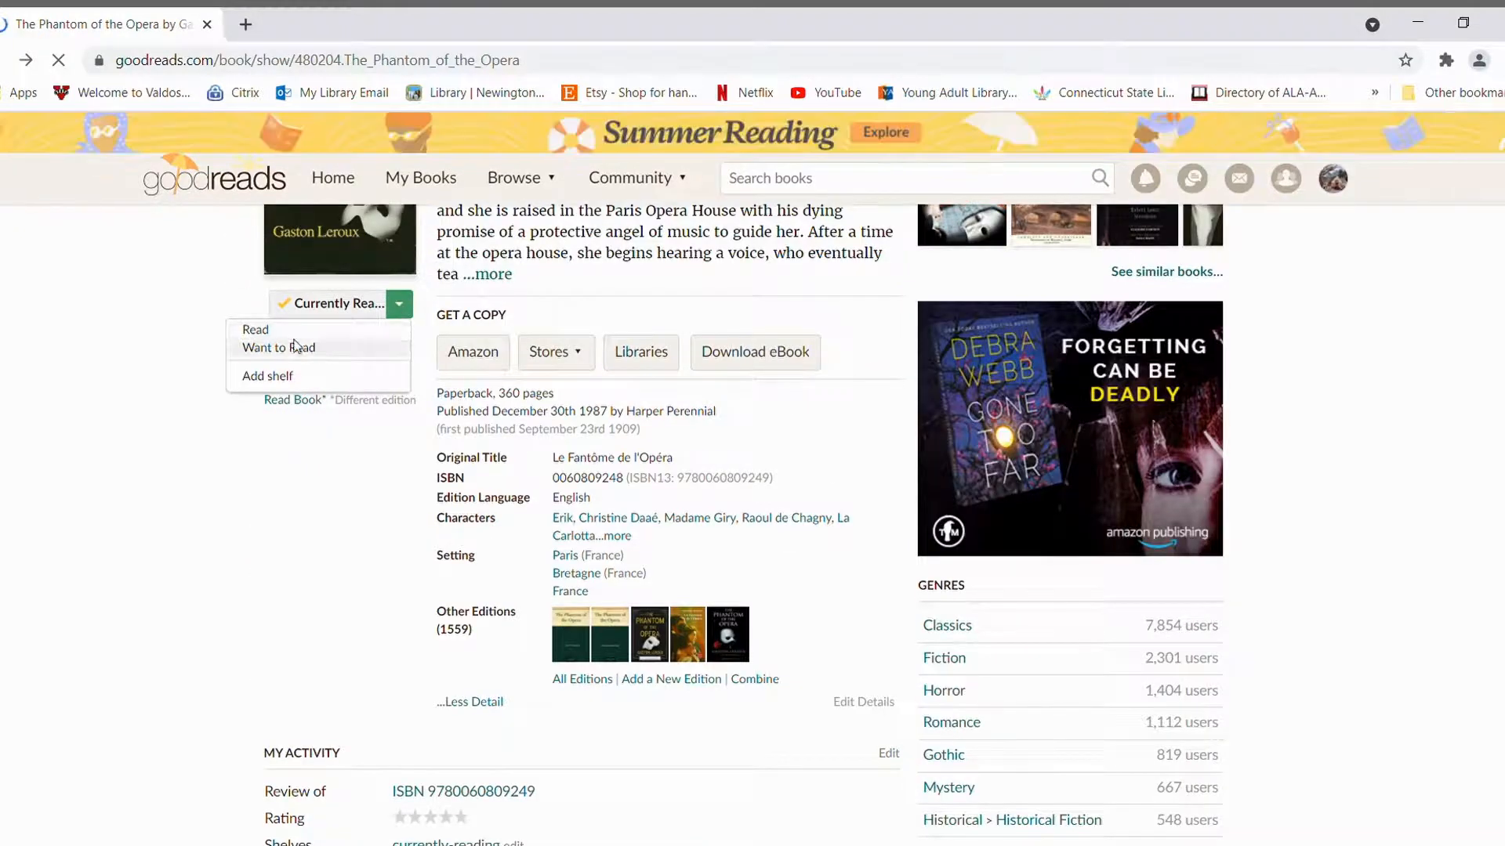
left_click(254, 329)
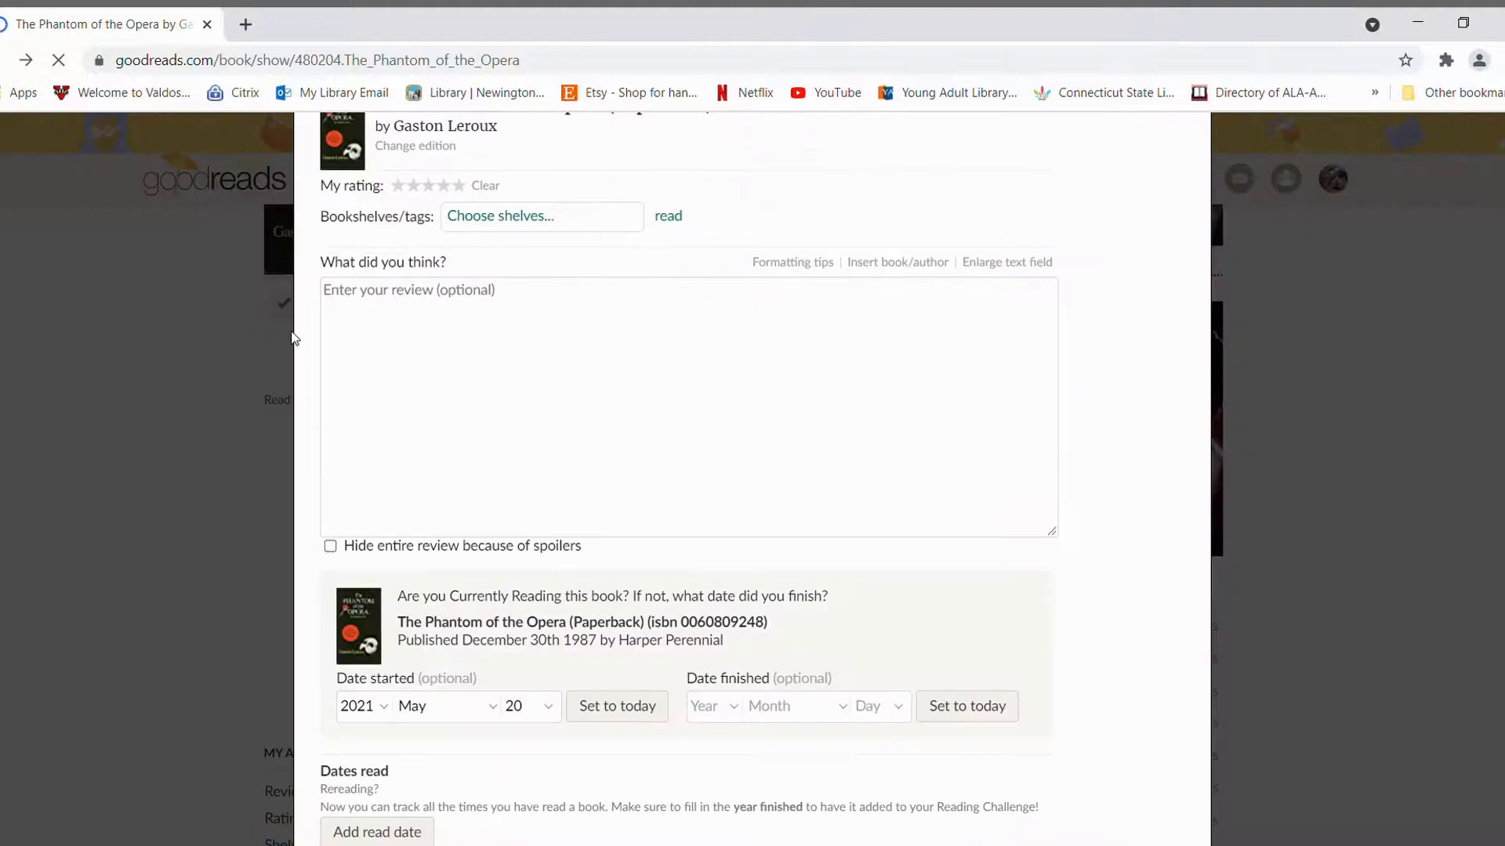
scroll(301, 379, "down", 3)
scroll(302, 379, "down", 3)
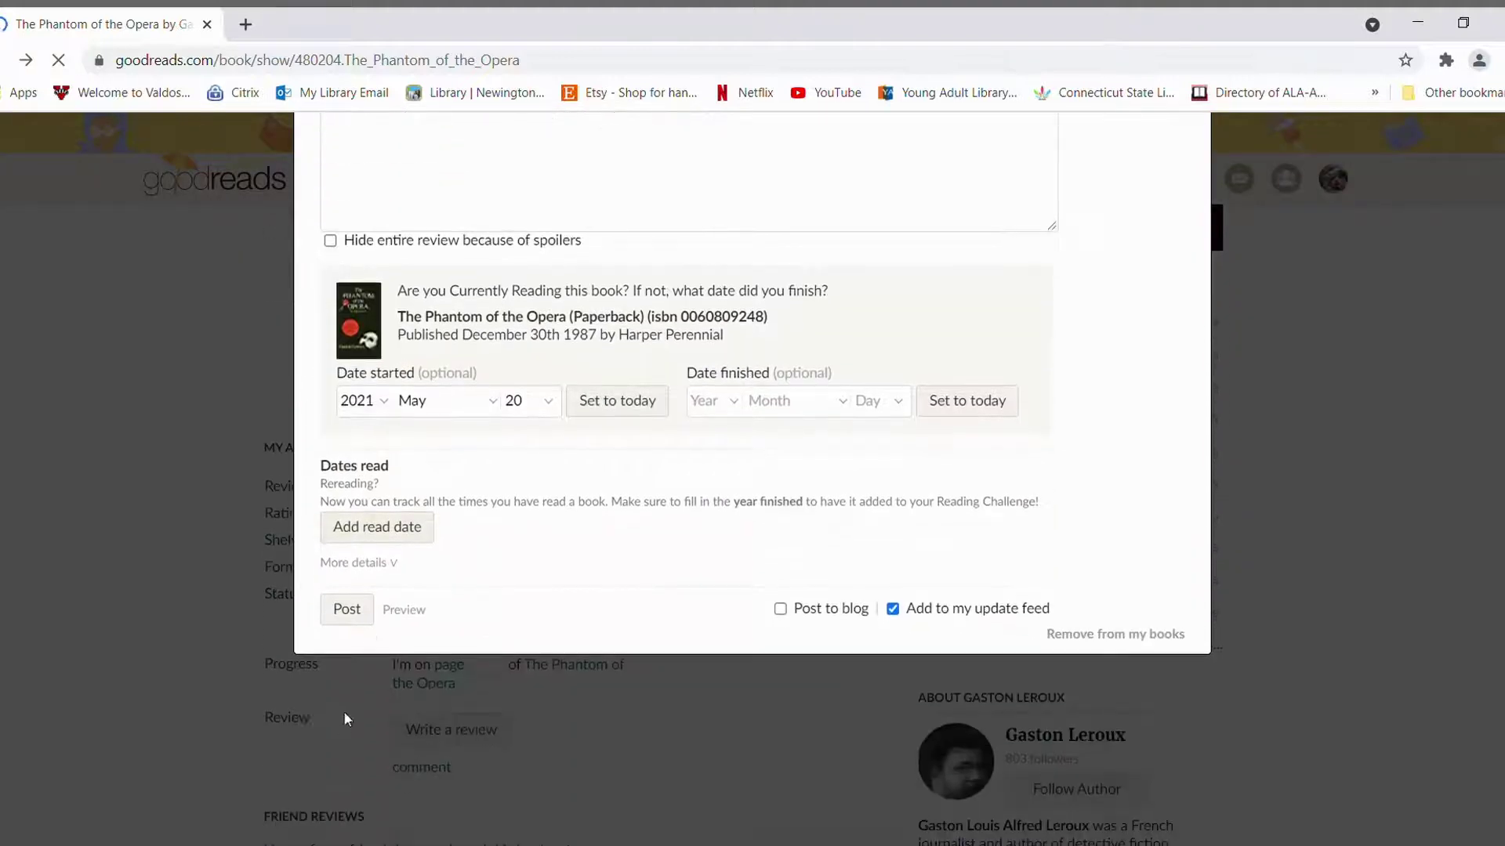
left_click(346, 608)
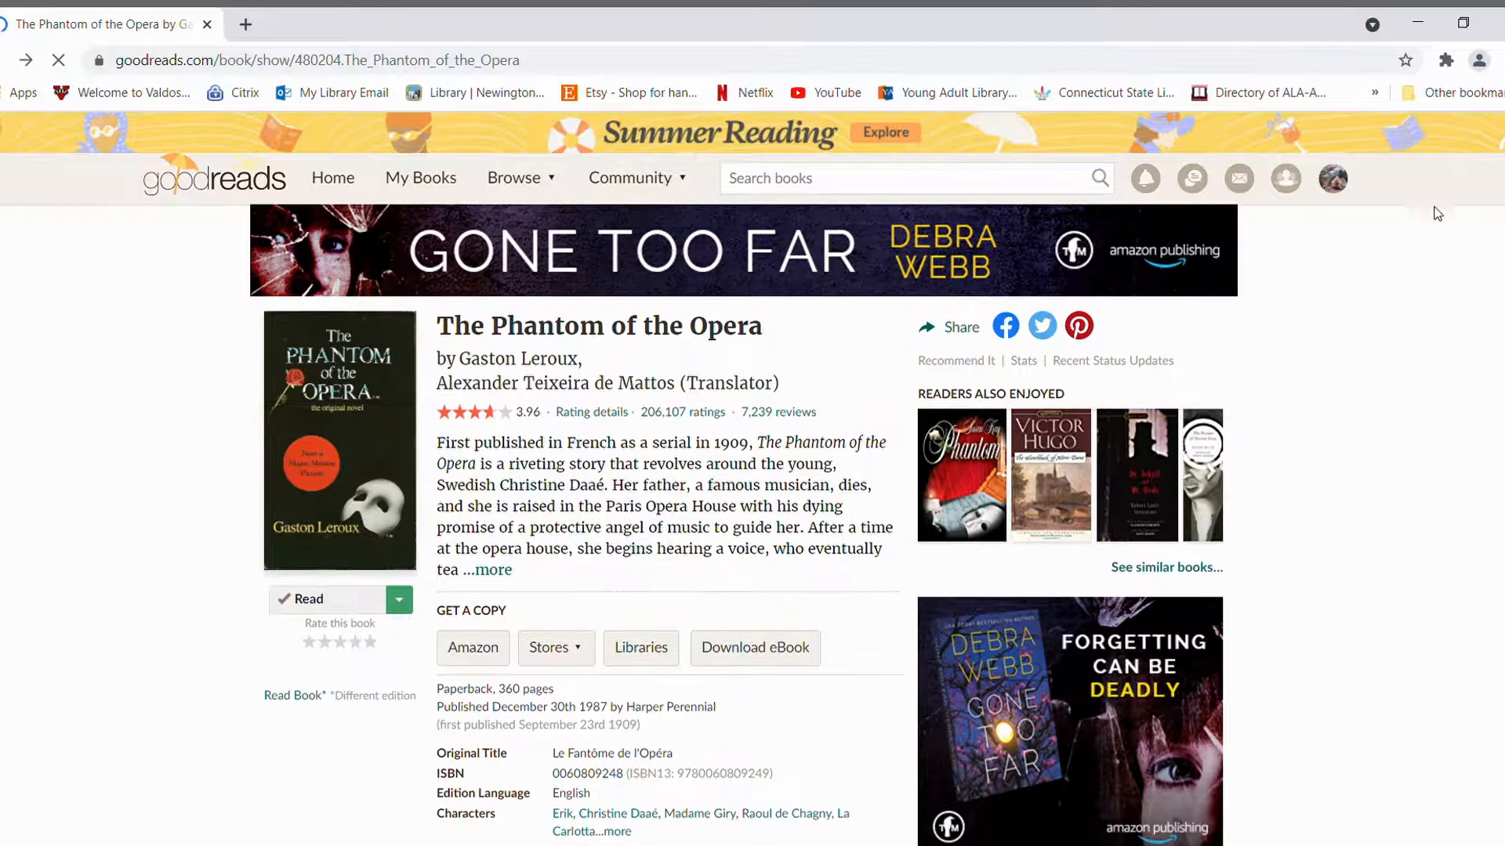
left_click(1333, 177)
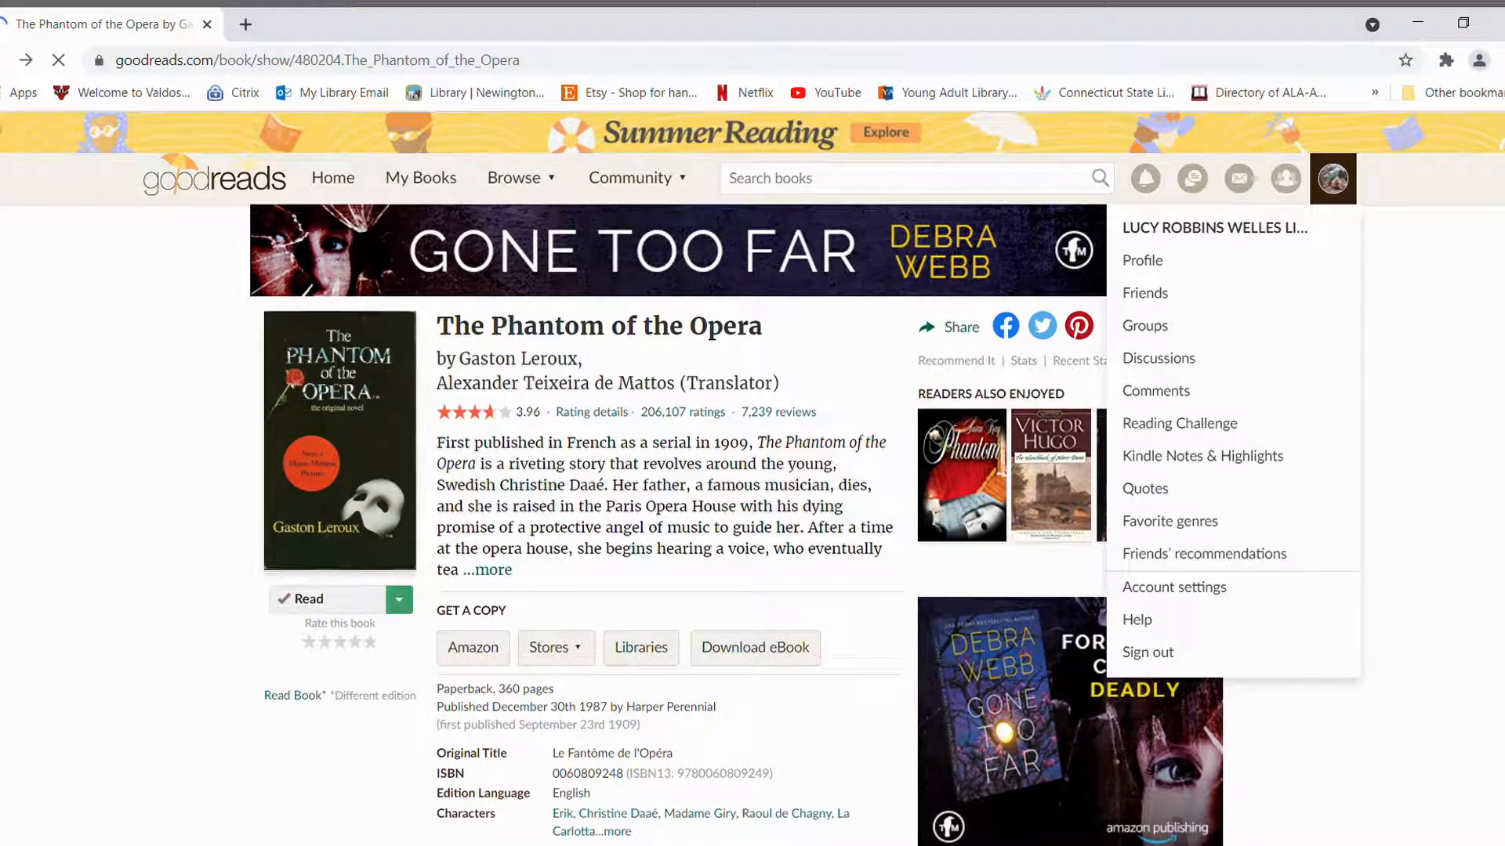
scroll(127, 420, "down", 3)
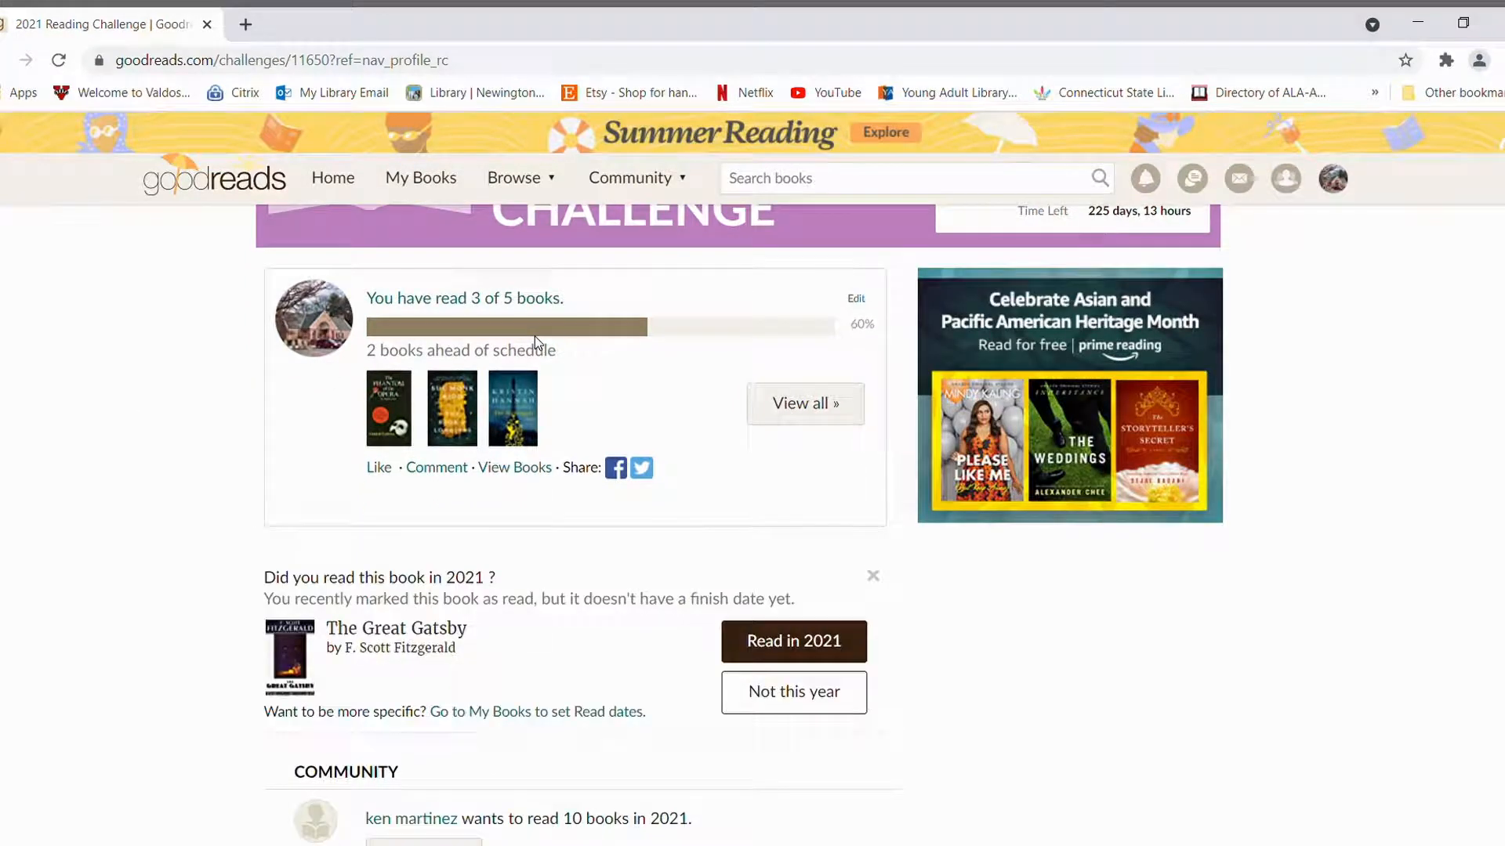
scroll(535, 336, "up", 2)
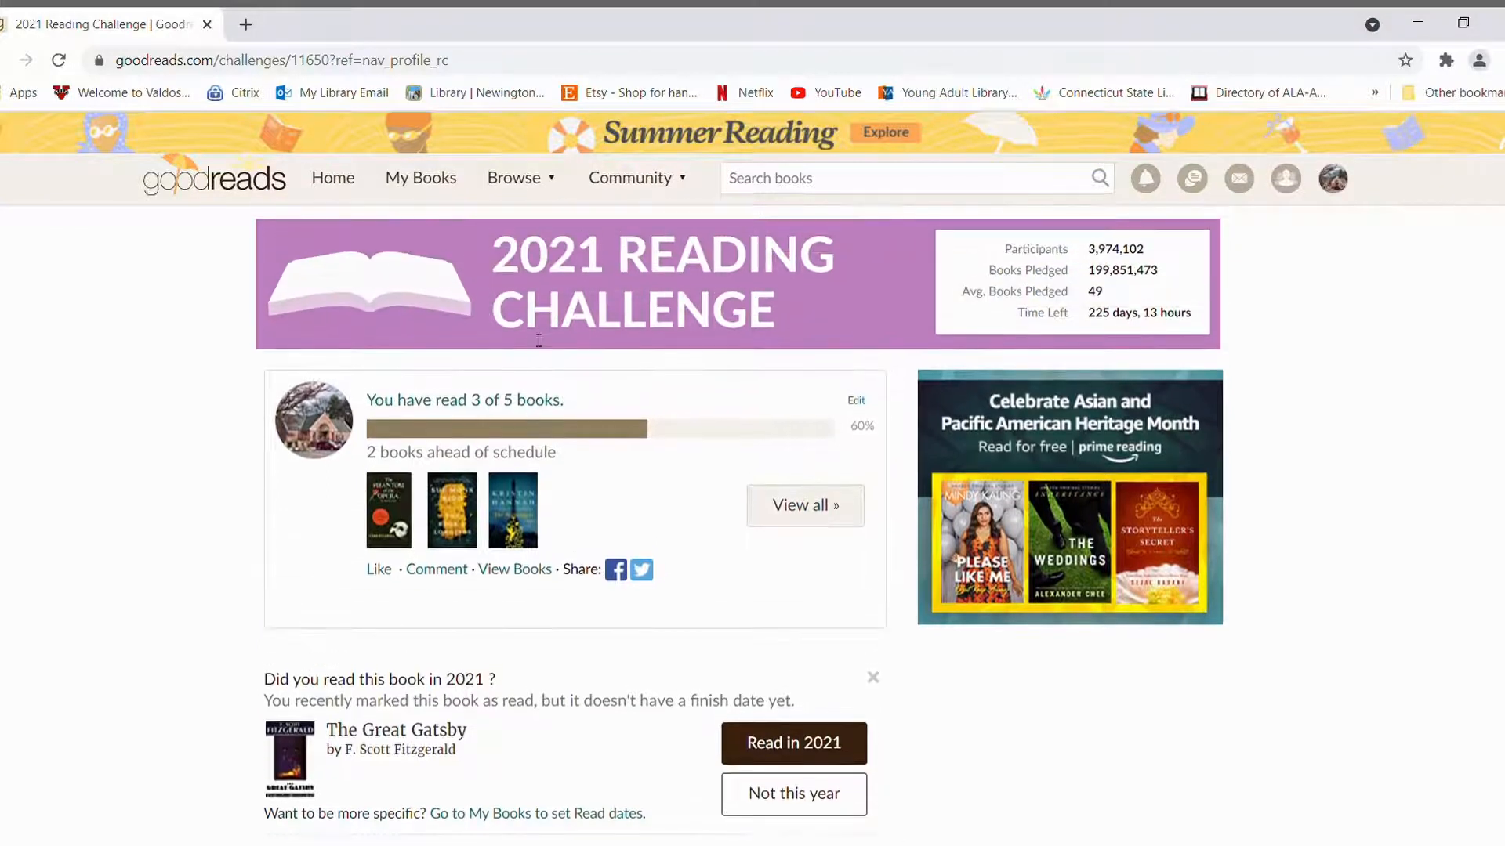